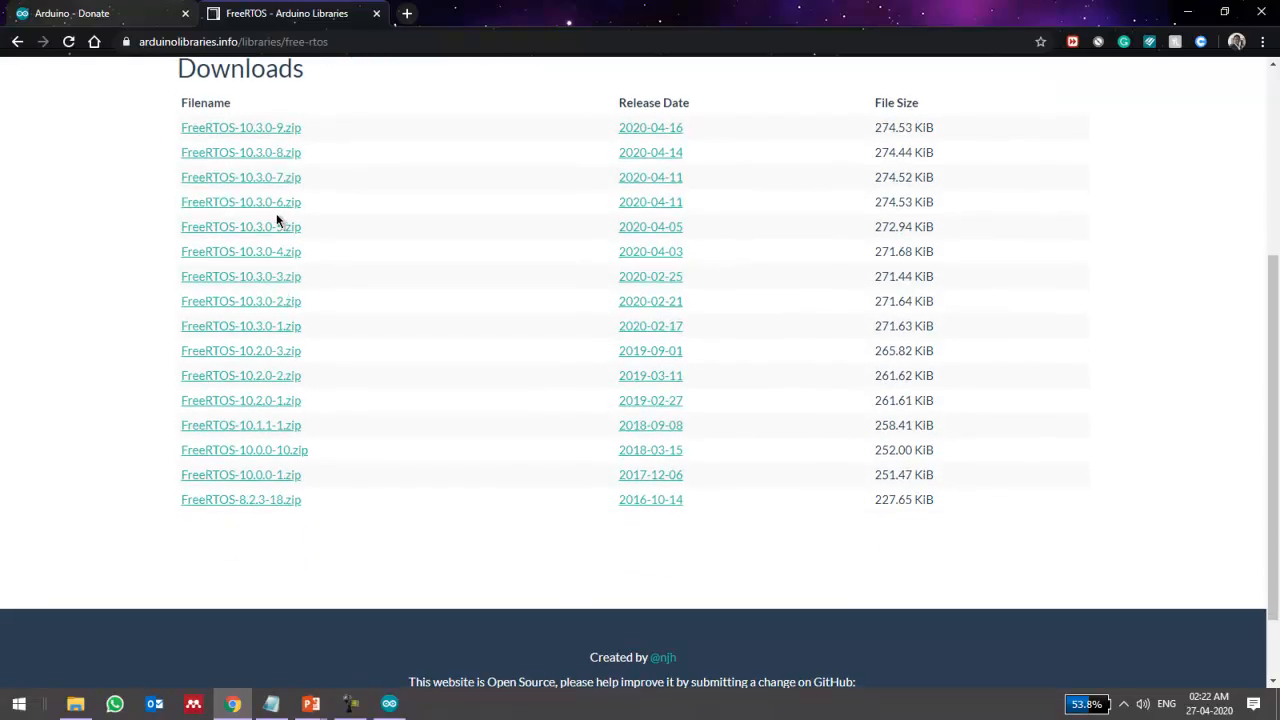
Step: Download FreeRTOS-10.3.0-9.zip from the library's download list and close the opened archive window with its license reminder
scroll(265, 347, "up", 3)
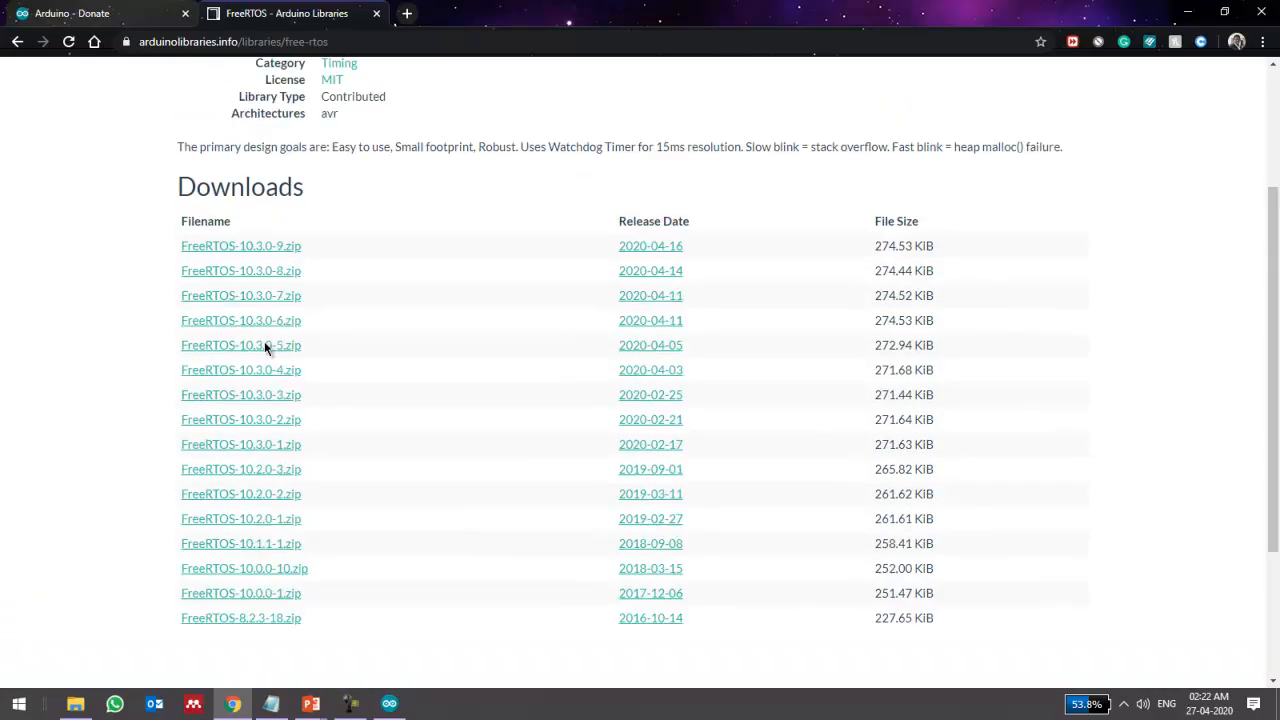
left_click(268, 290)
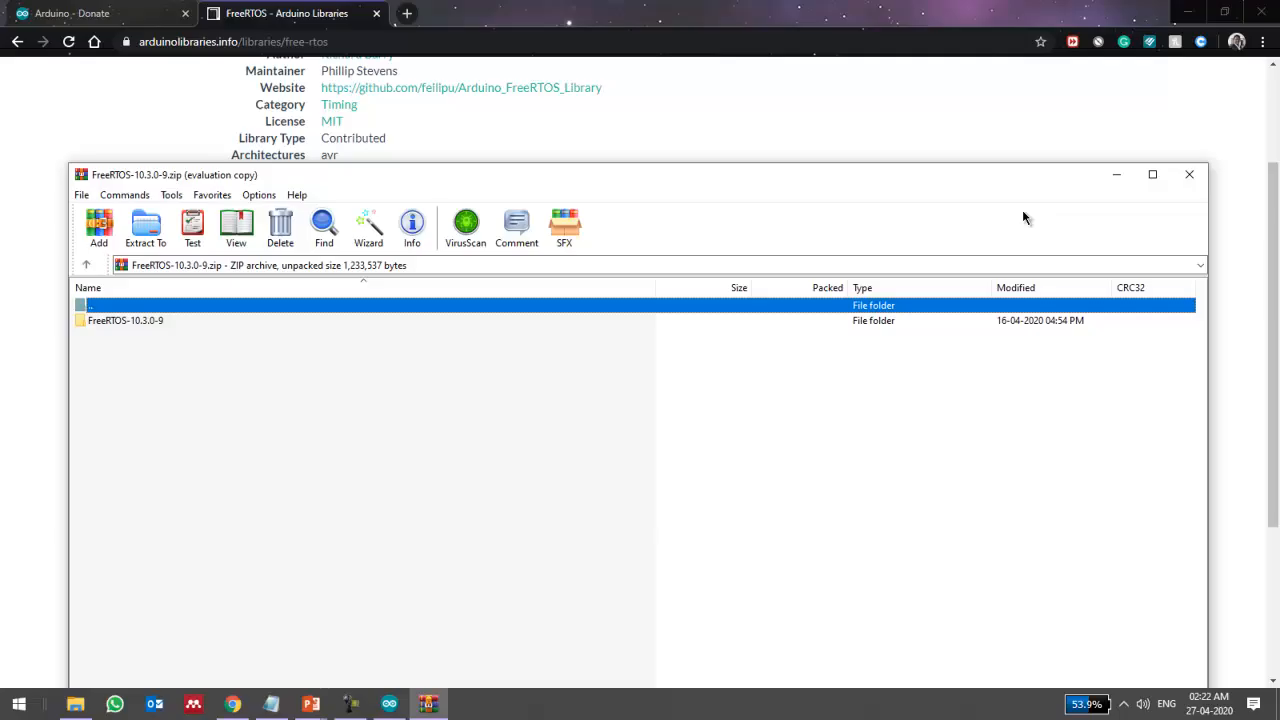
left_click(1189, 174)
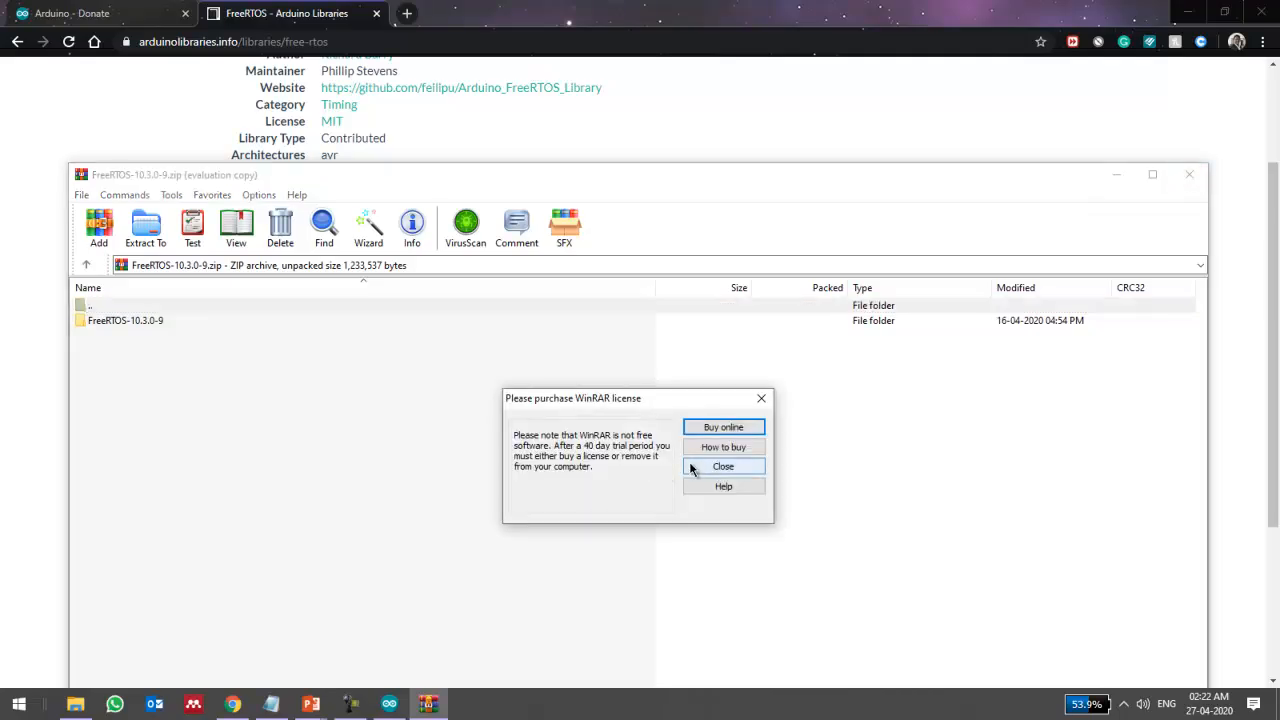
left_click(723, 466)
left_click(1182, 176)
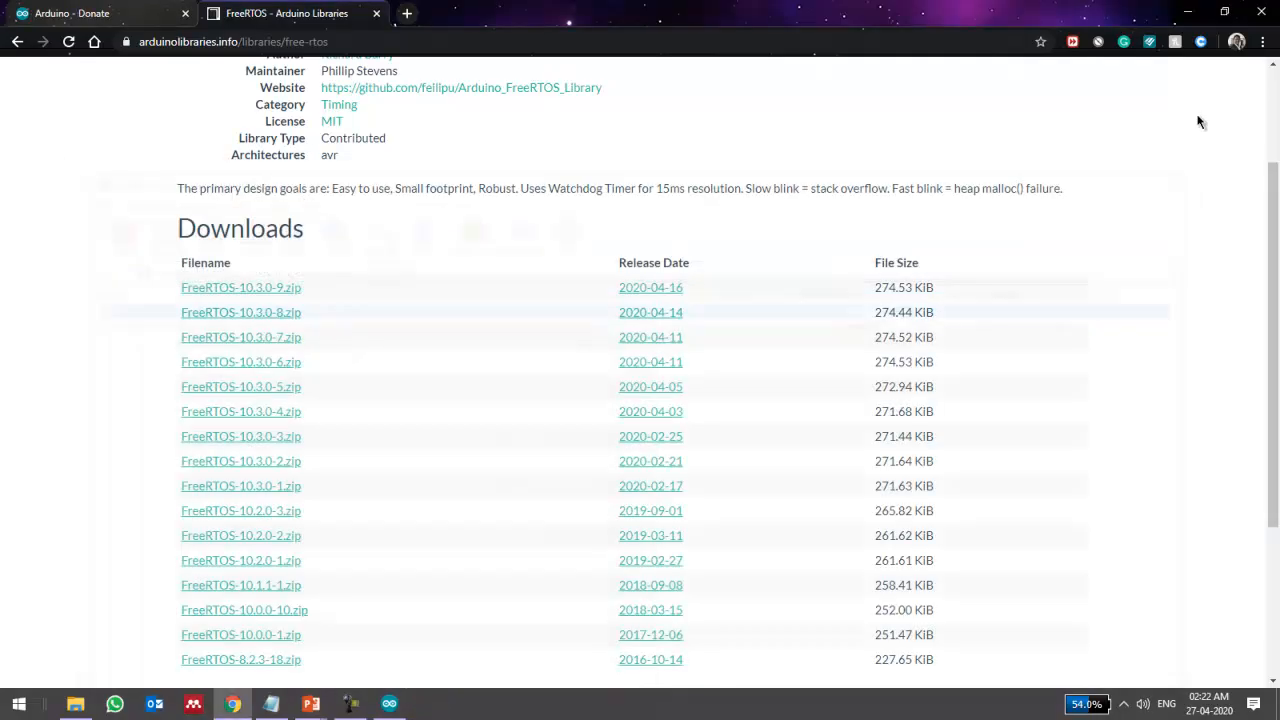
Step: Try to add the FreeRTOS-10.3.0-9.zip library from the Desktop to the Arduino IDE
left_click(1190, 14)
left_click(46, 200)
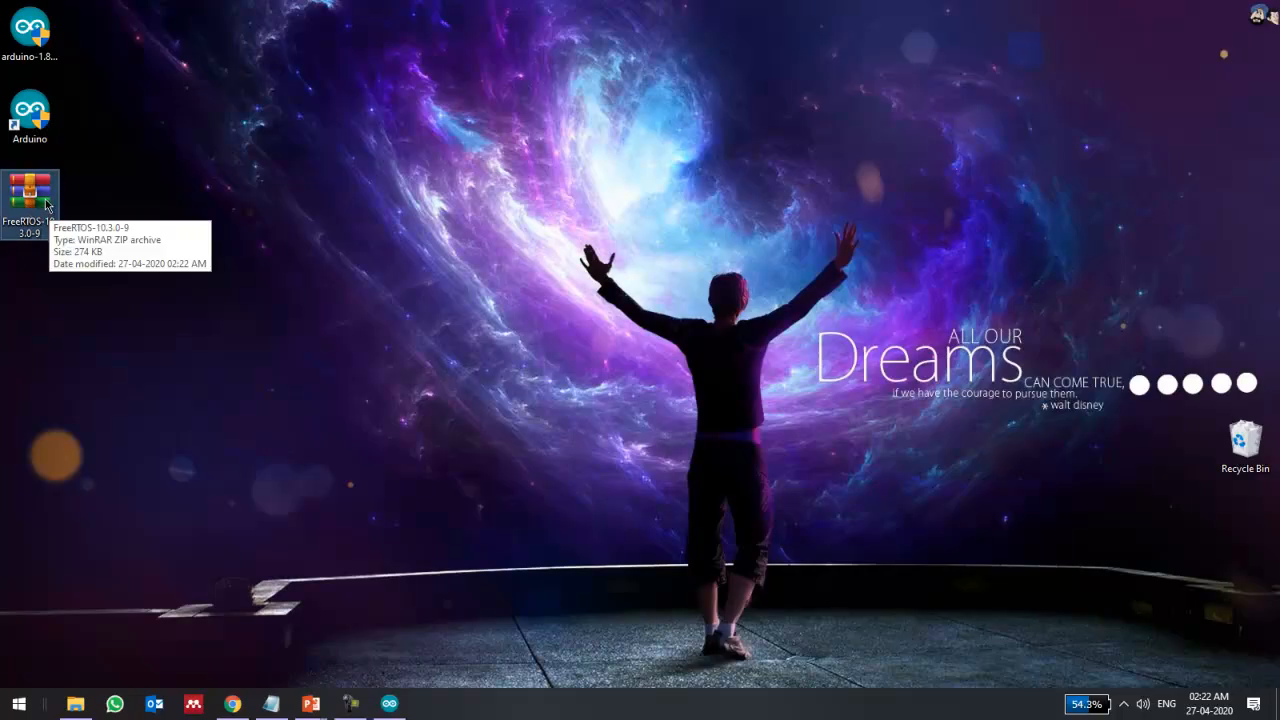
left_click(398, 702)
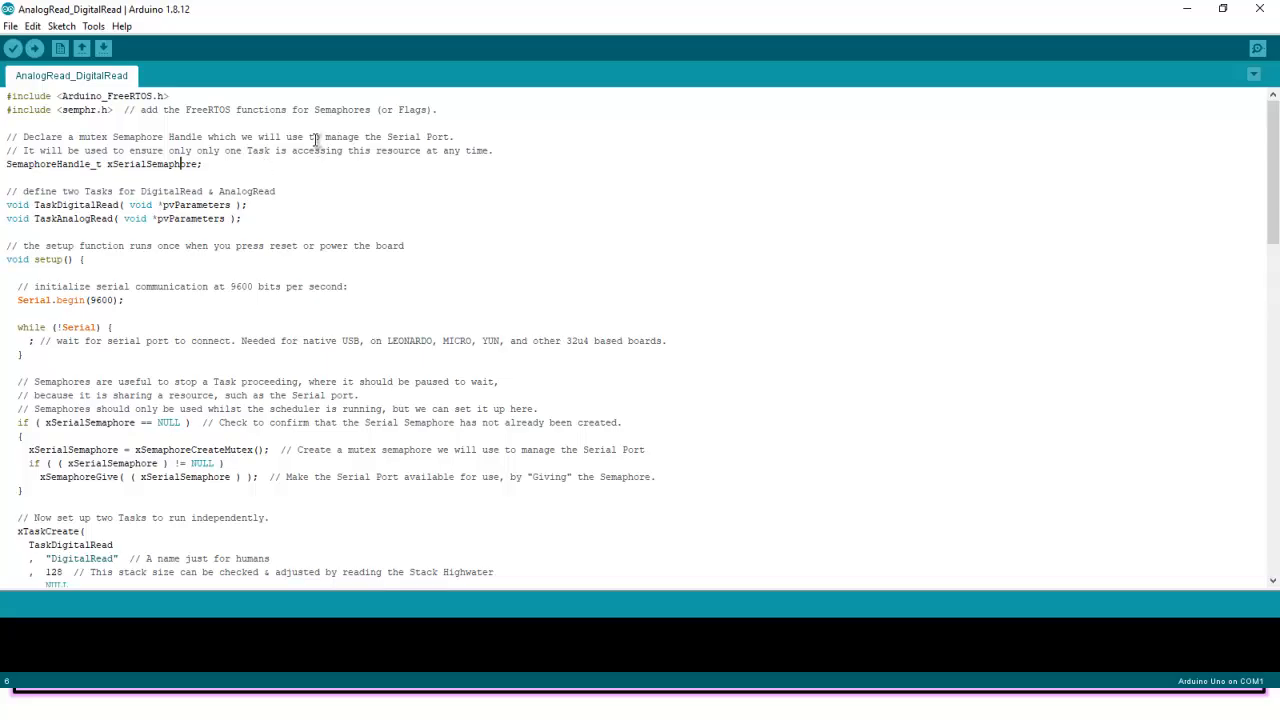
left_click(9, 27)
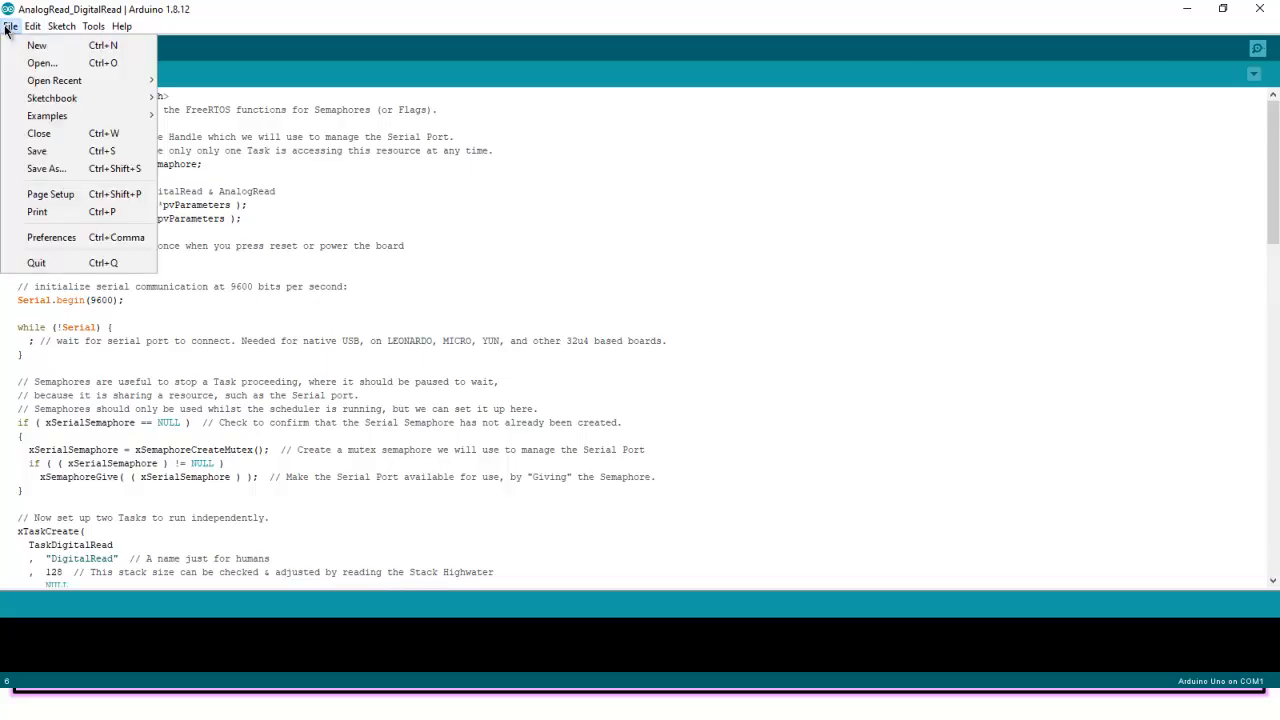
mouse_move(74, 27)
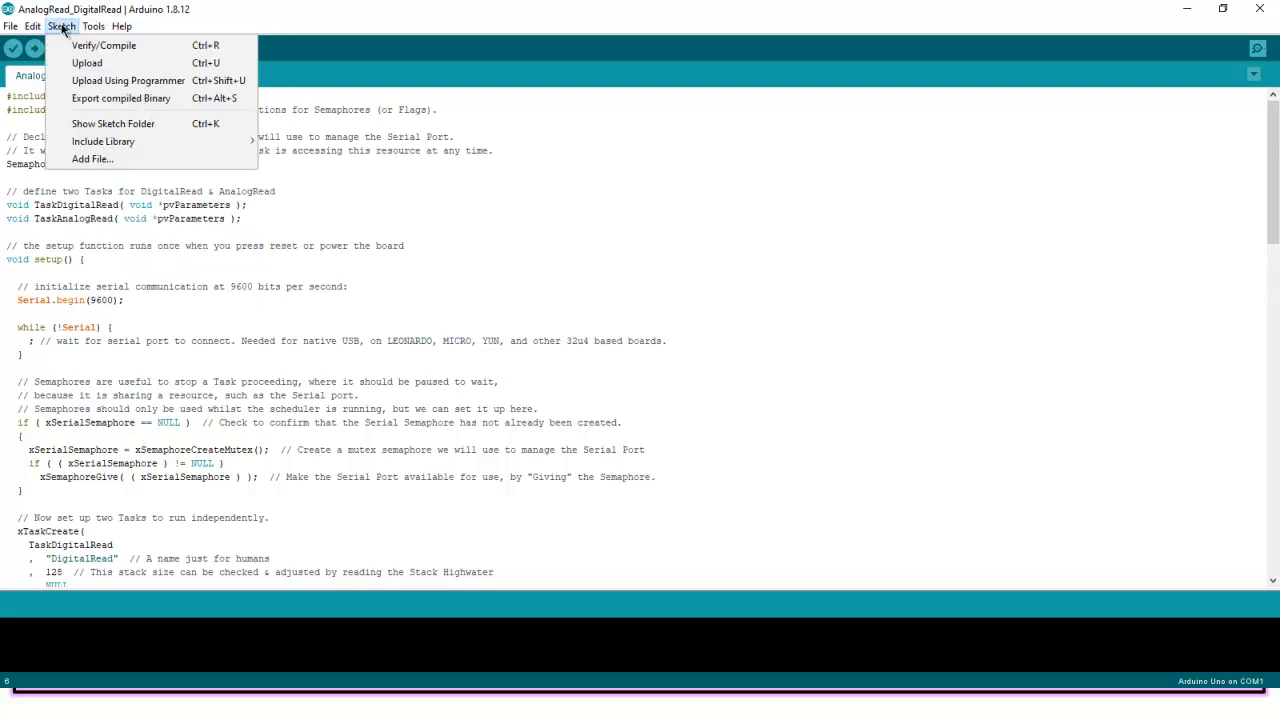
mouse_move(199, 139)
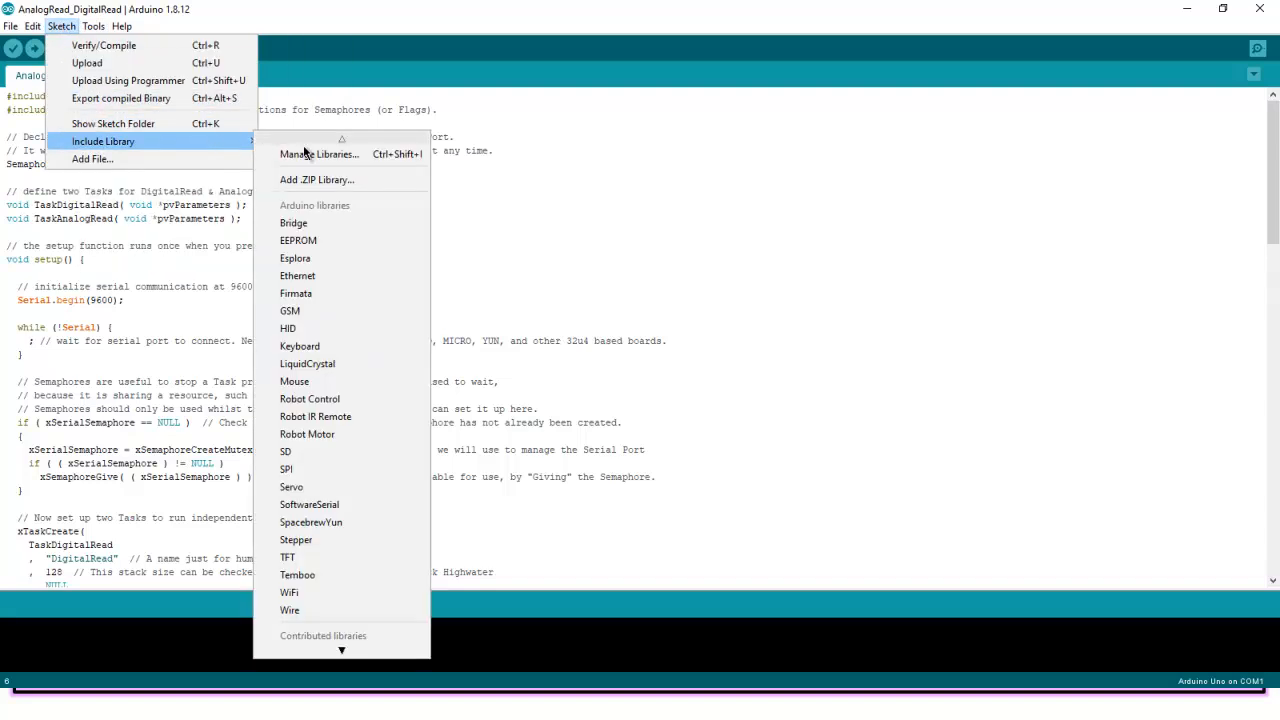
left_click(366, 184)
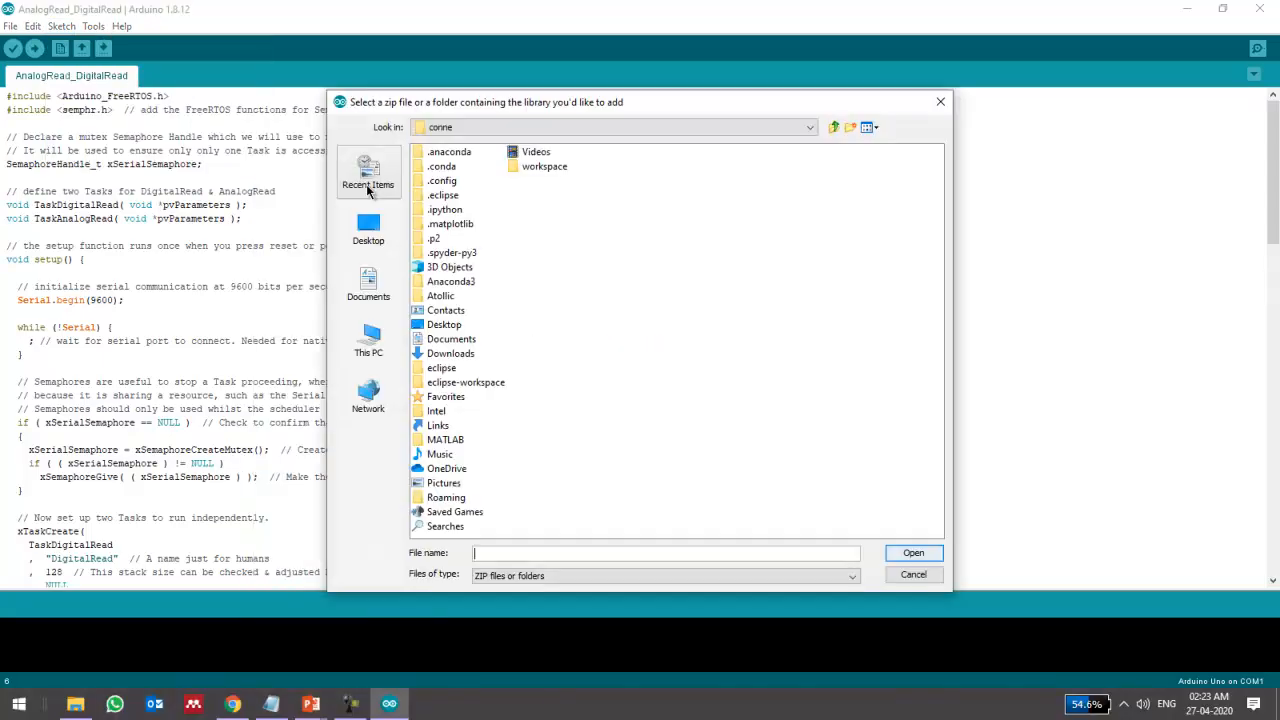
left_click(370, 238)
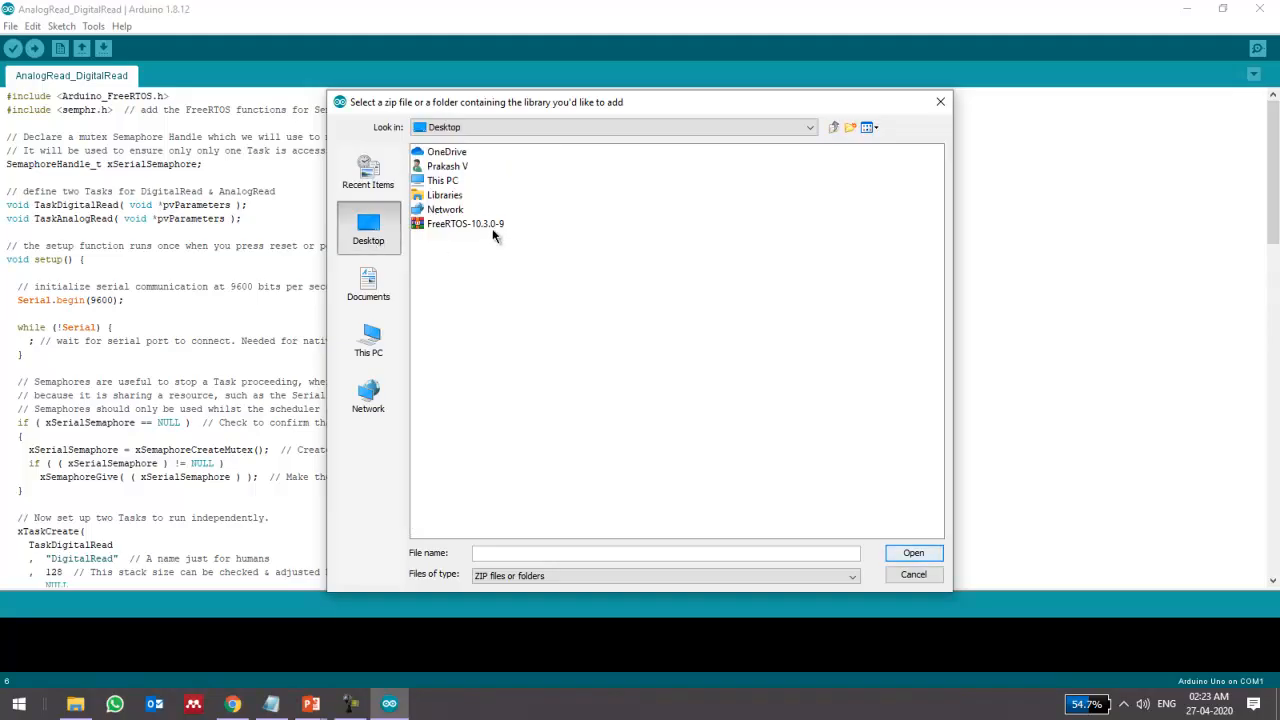
left_click(455, 227)
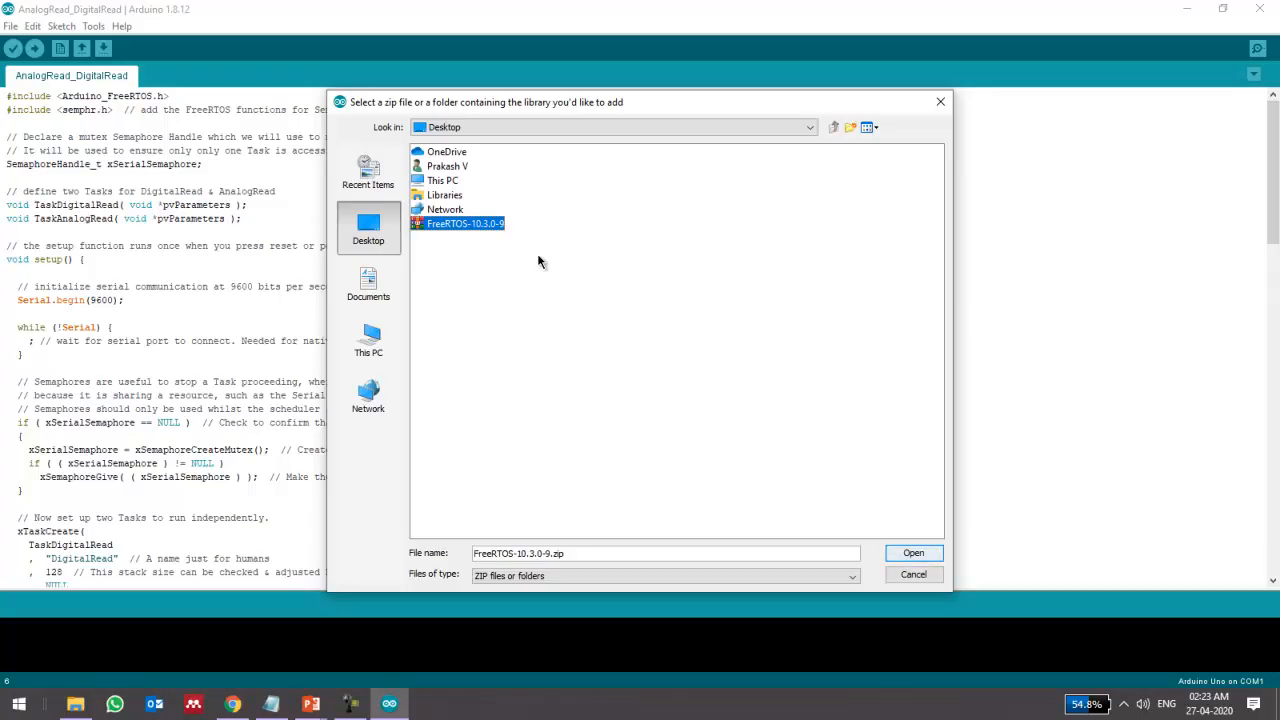
left_click(918, 559)
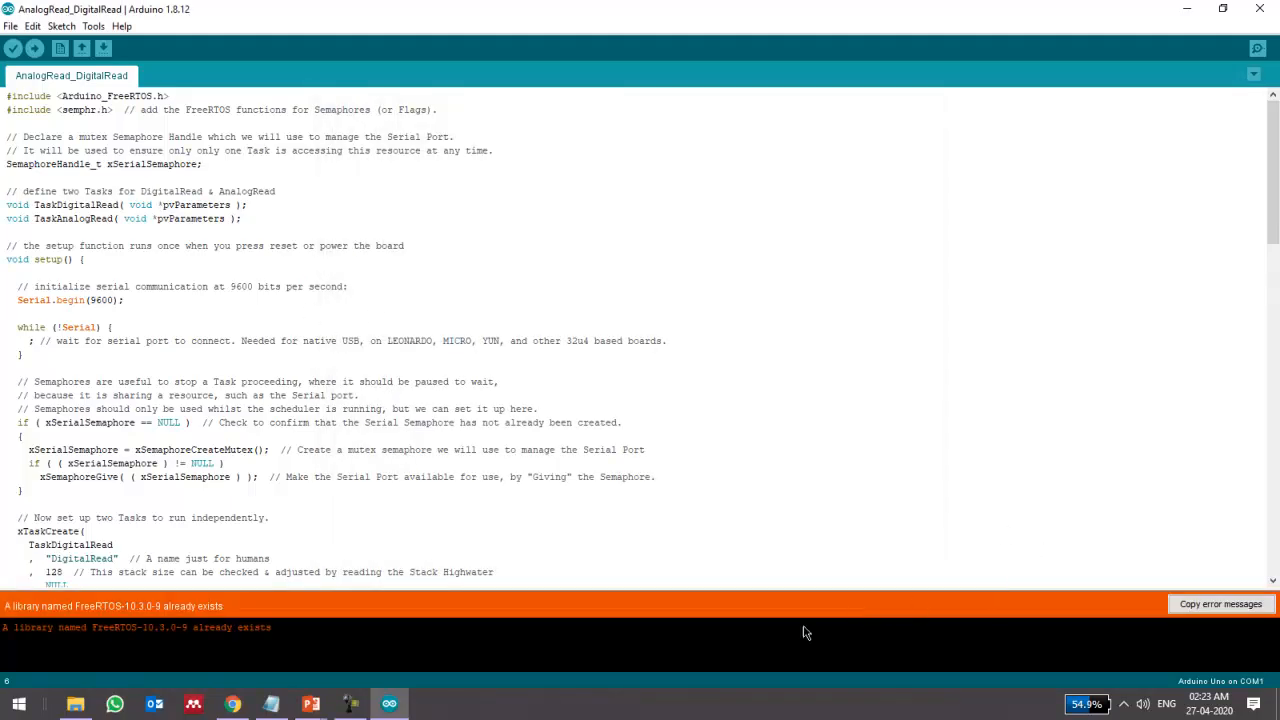
Step: Examine the FreeRTOS sketches offered among the examples from custom libraries, leaving the current sketch open
left_click(527, 259)
left_click(127, 135)
left_click(10, 27)
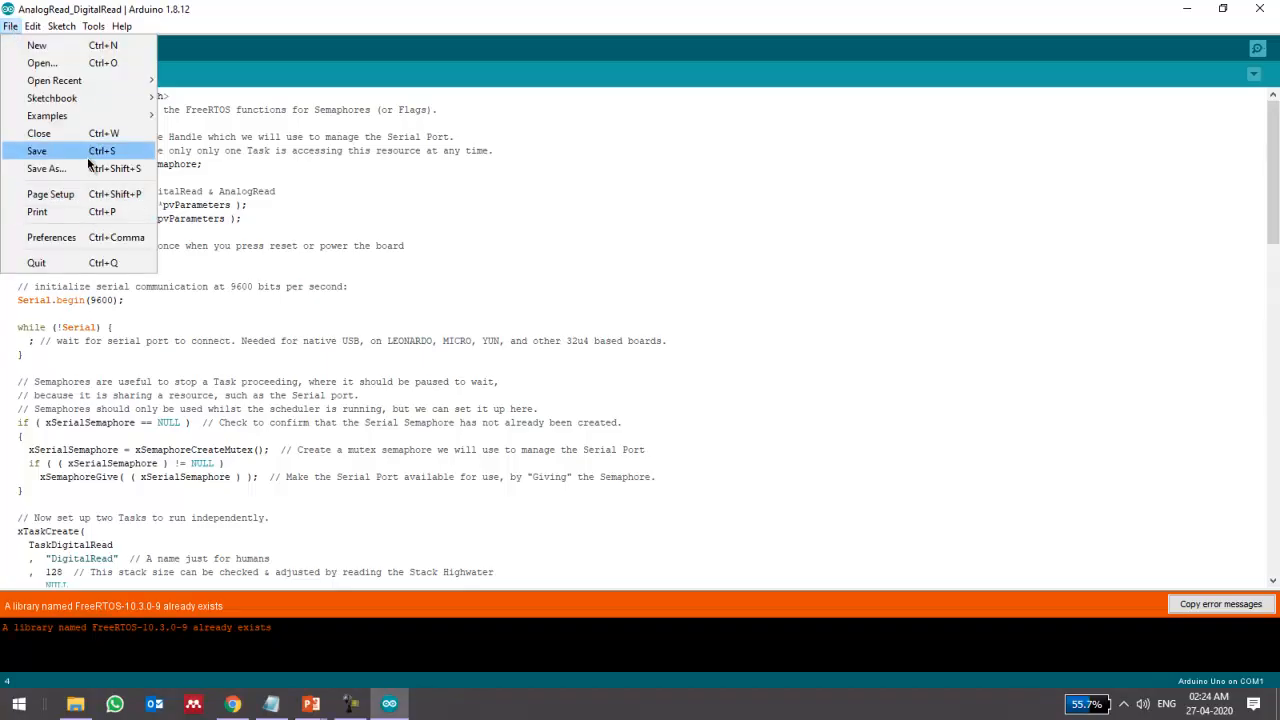
mouse_move(101, 118)
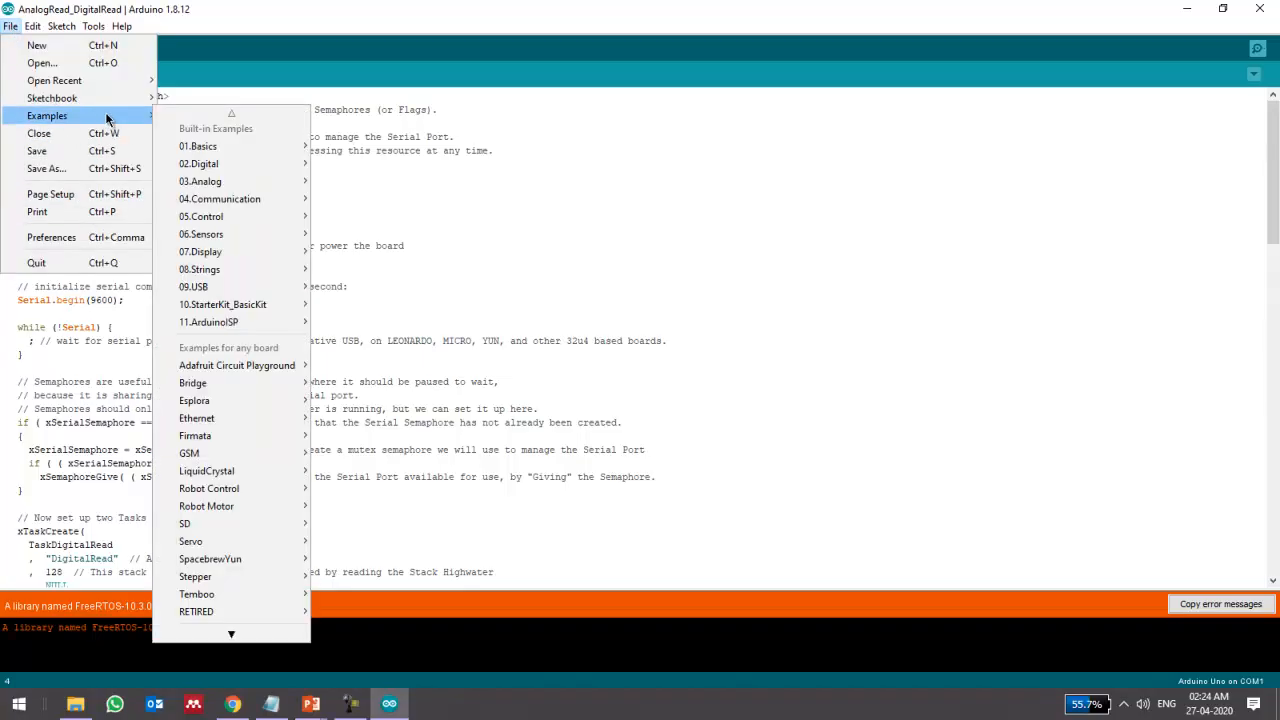
scroll(245, 280, "down", 8)
mouse_move(241, 312)
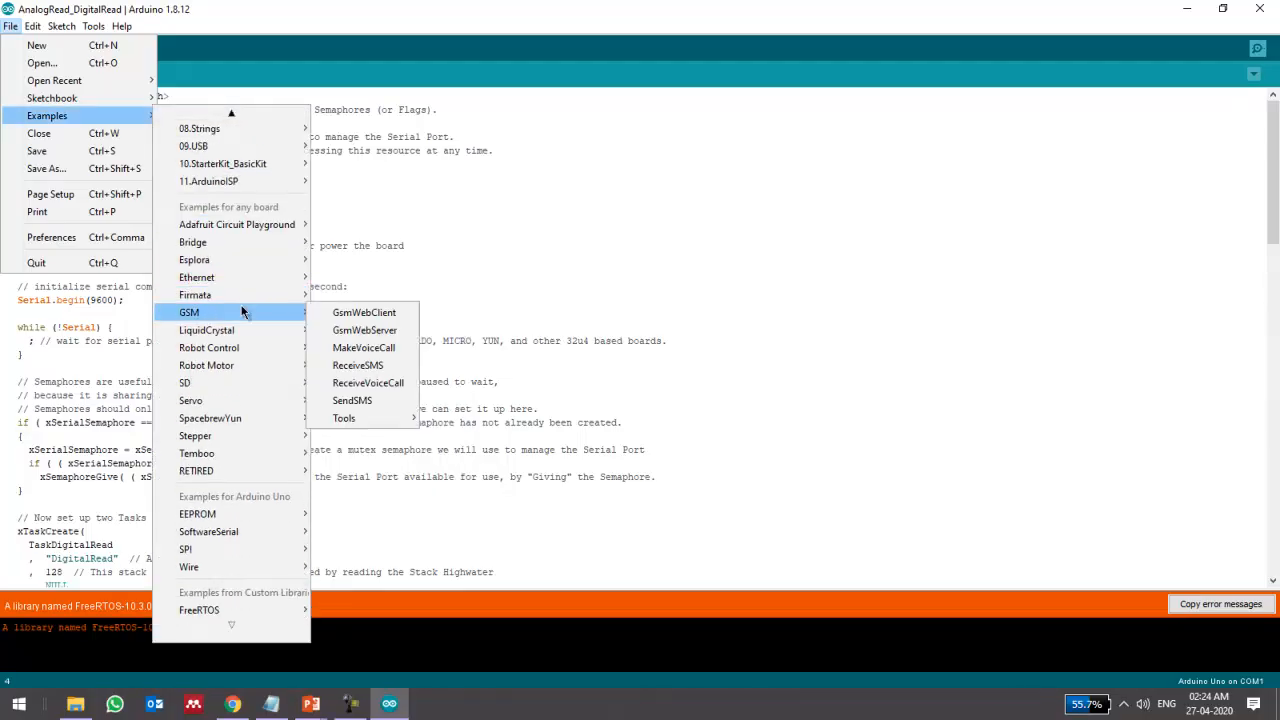
mouse_move(249, 610)
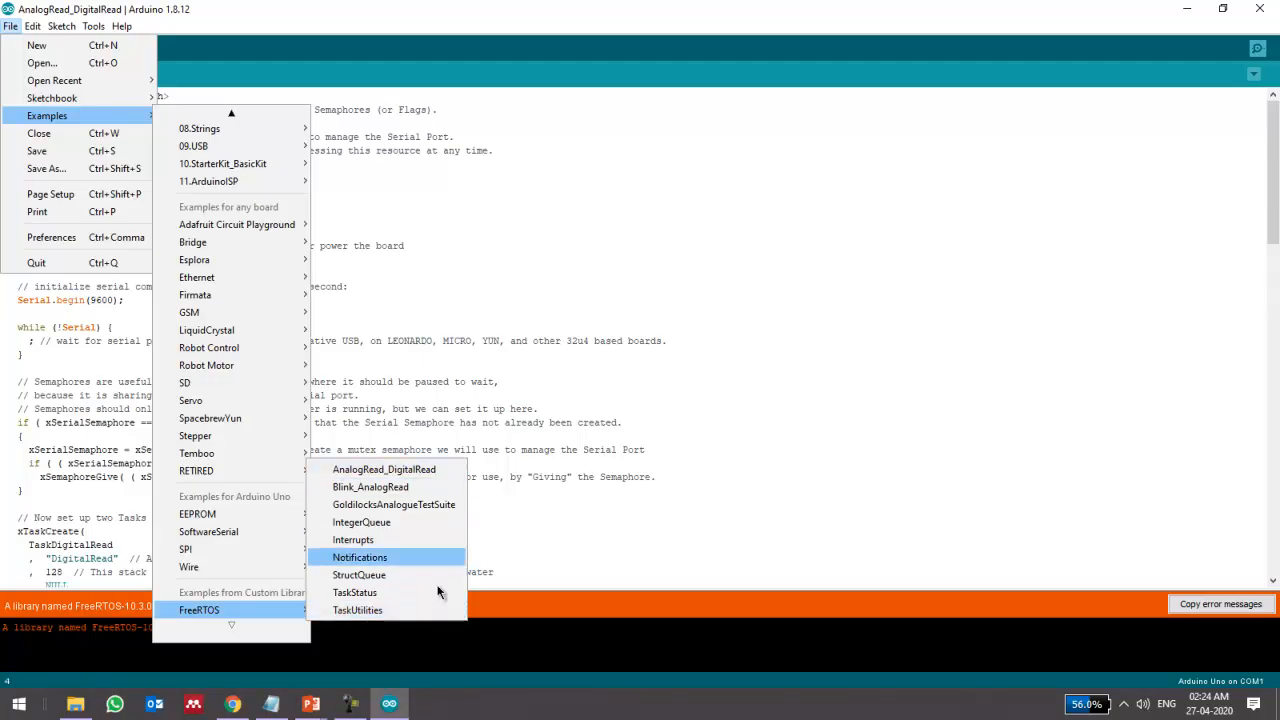
left_click(619, 301)
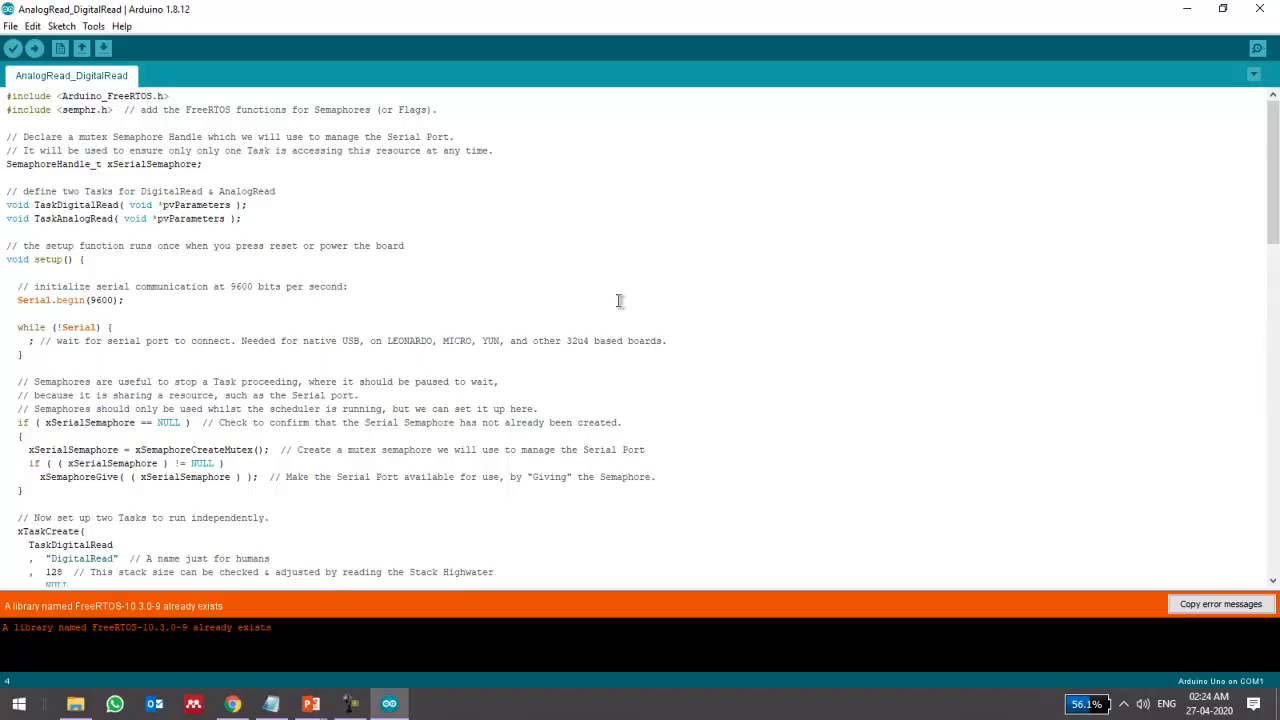
left_click(1190, 9)
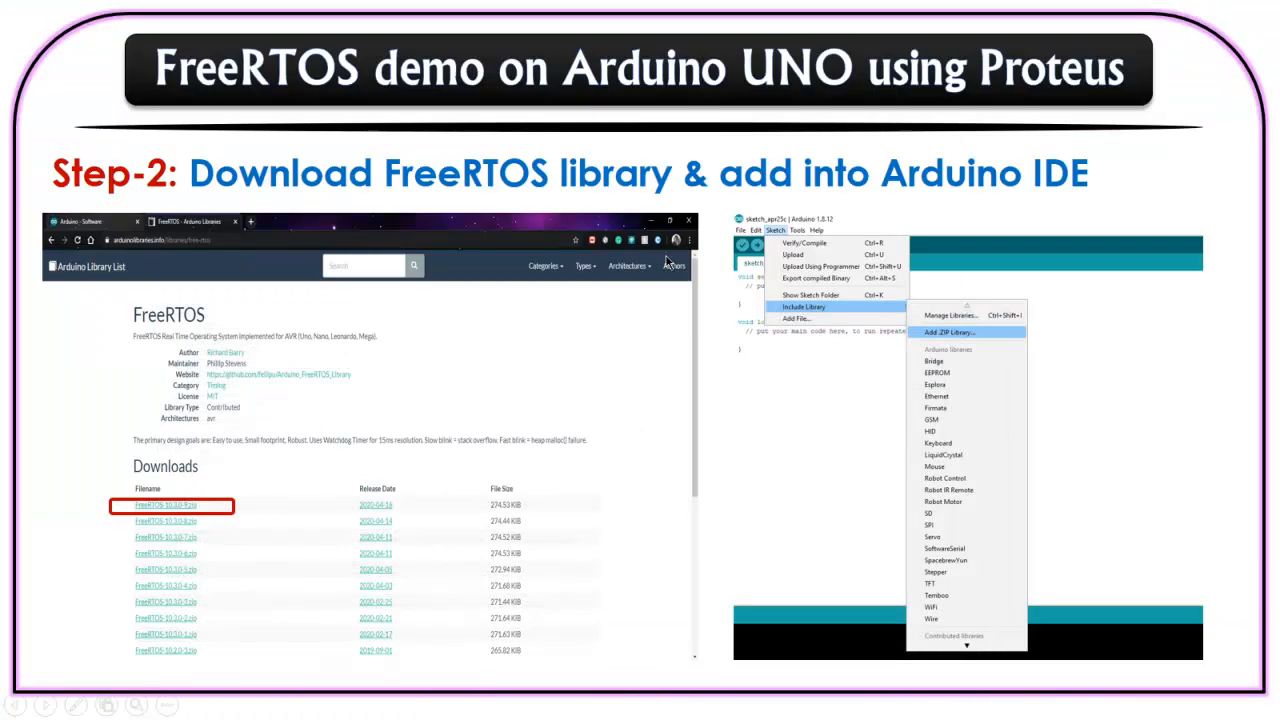
left_click(566, 289)
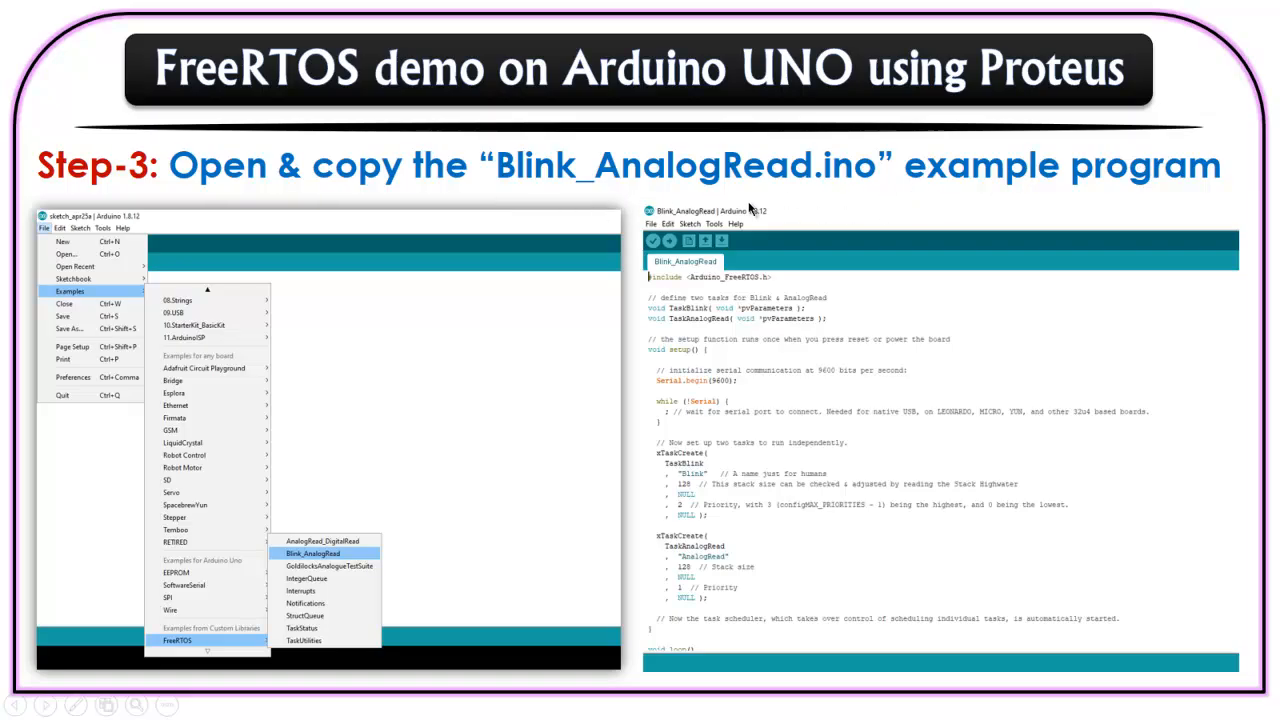
key("alt+Tab")
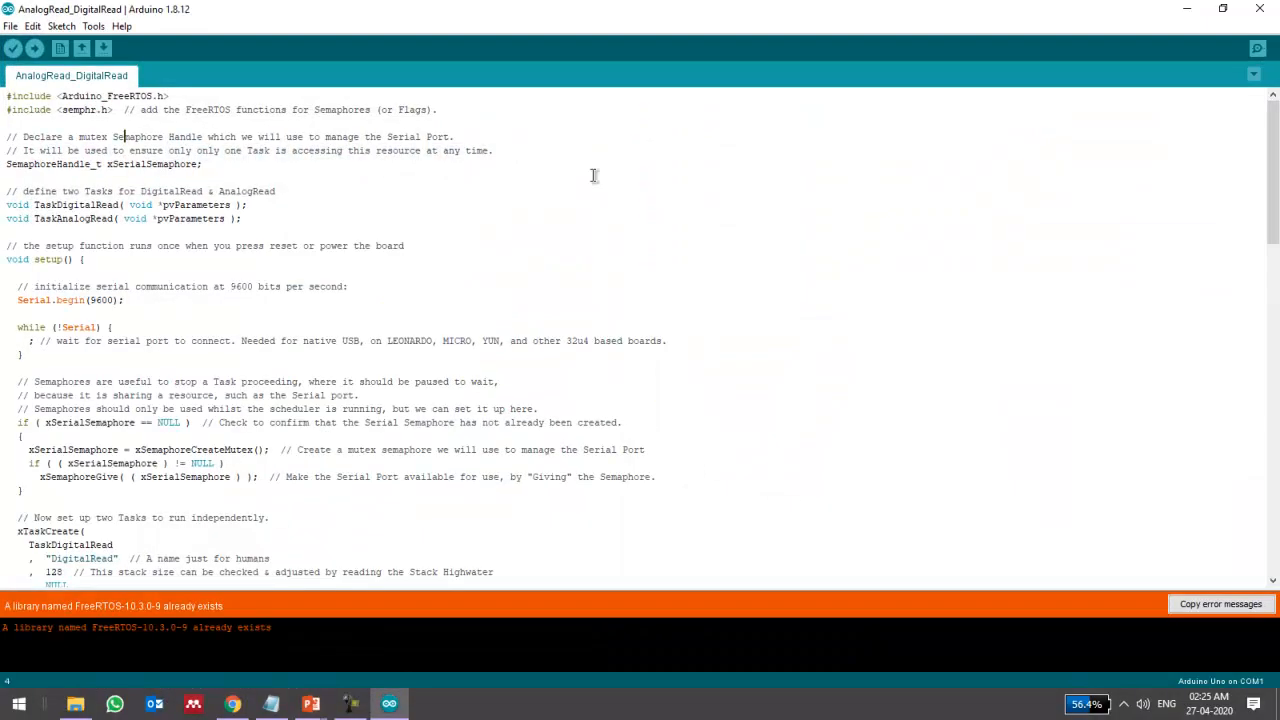
Step: Open the Blink_AnalogRead example sketch of the FreeRTOS library
left_click(10, 26)
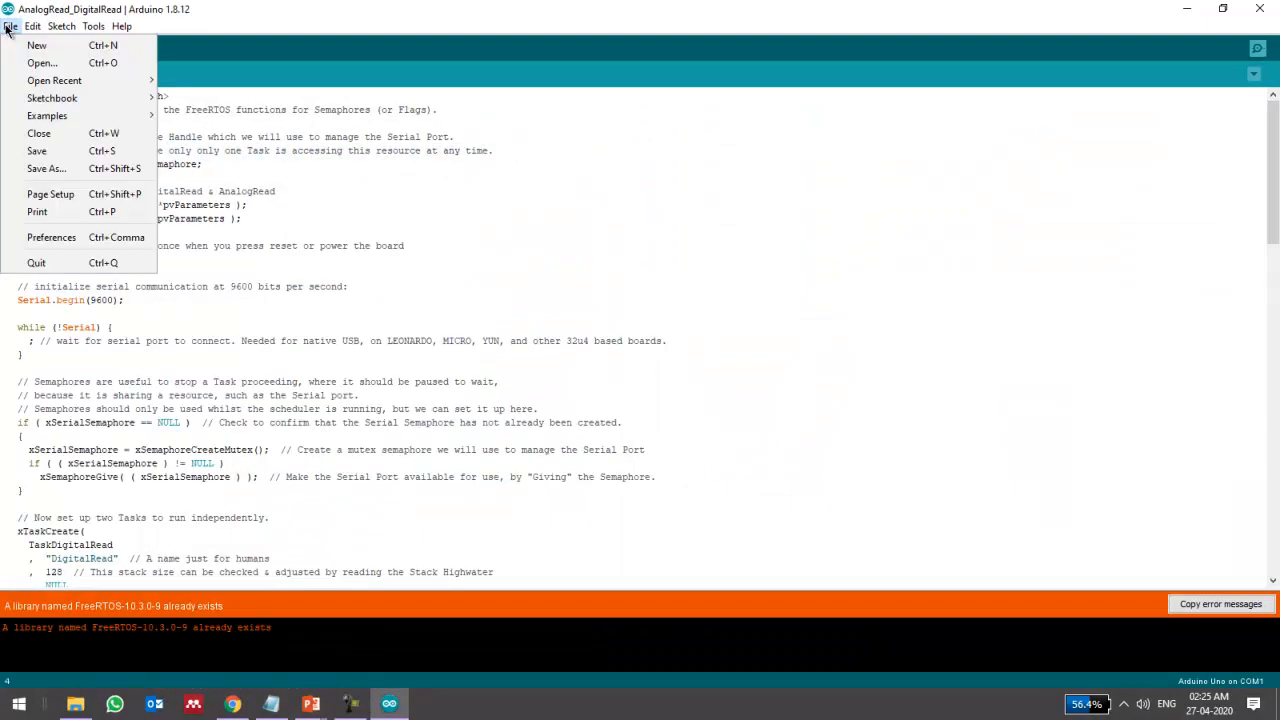
mouse_move(241, 111)
mouse_move(151, 117)
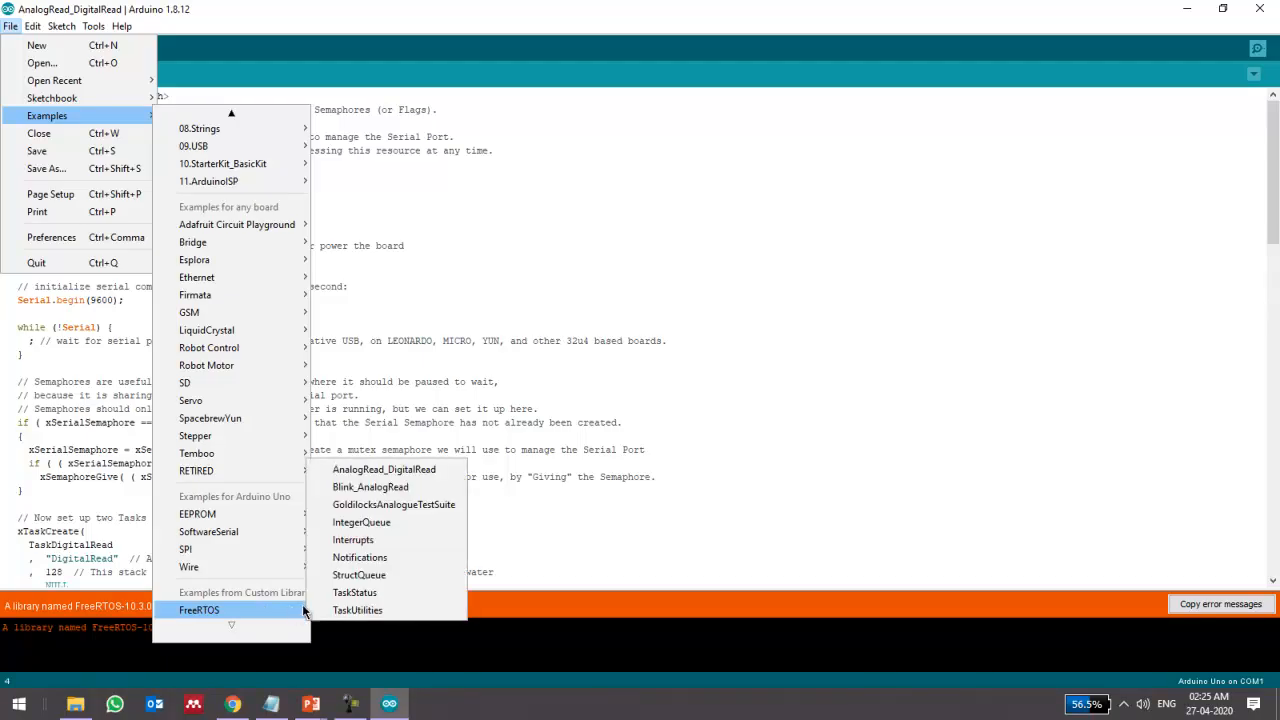
left_click(427, 496)
Step: Select the entire program code of the Blink_AnalogRead sketch
left_click(700, 128)
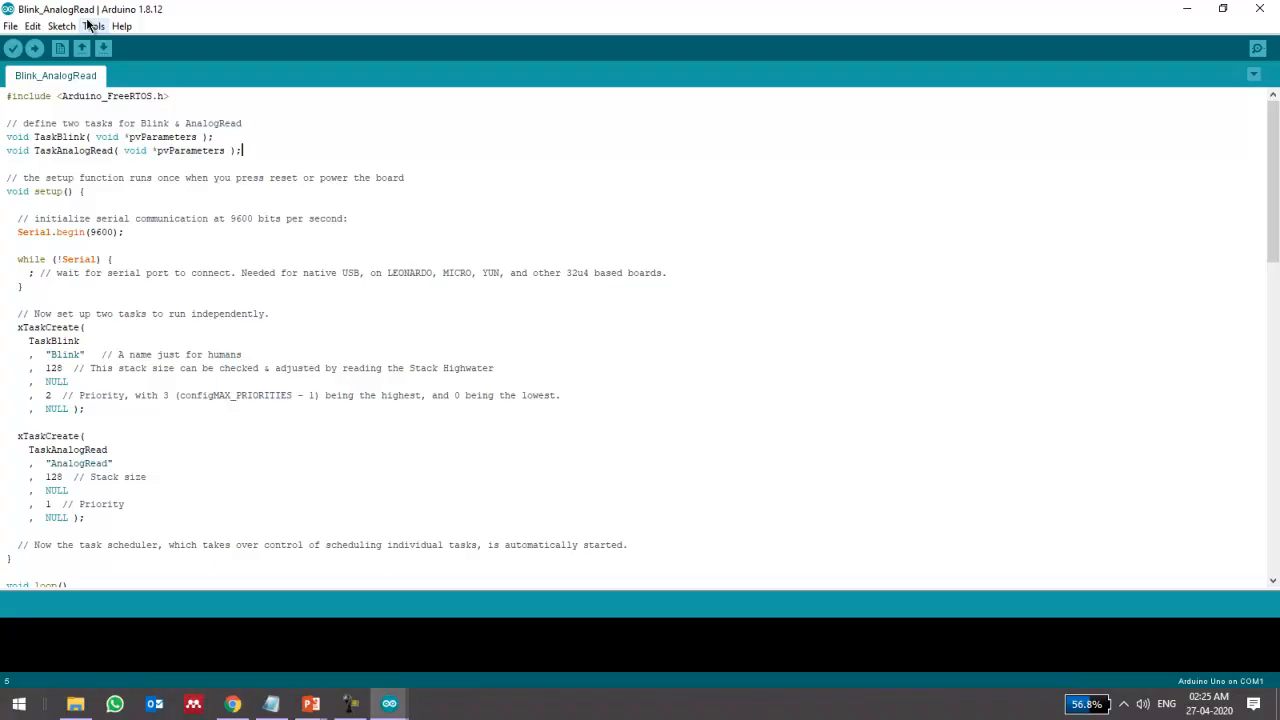
left_click(159, 165)
key("ctrl+a")
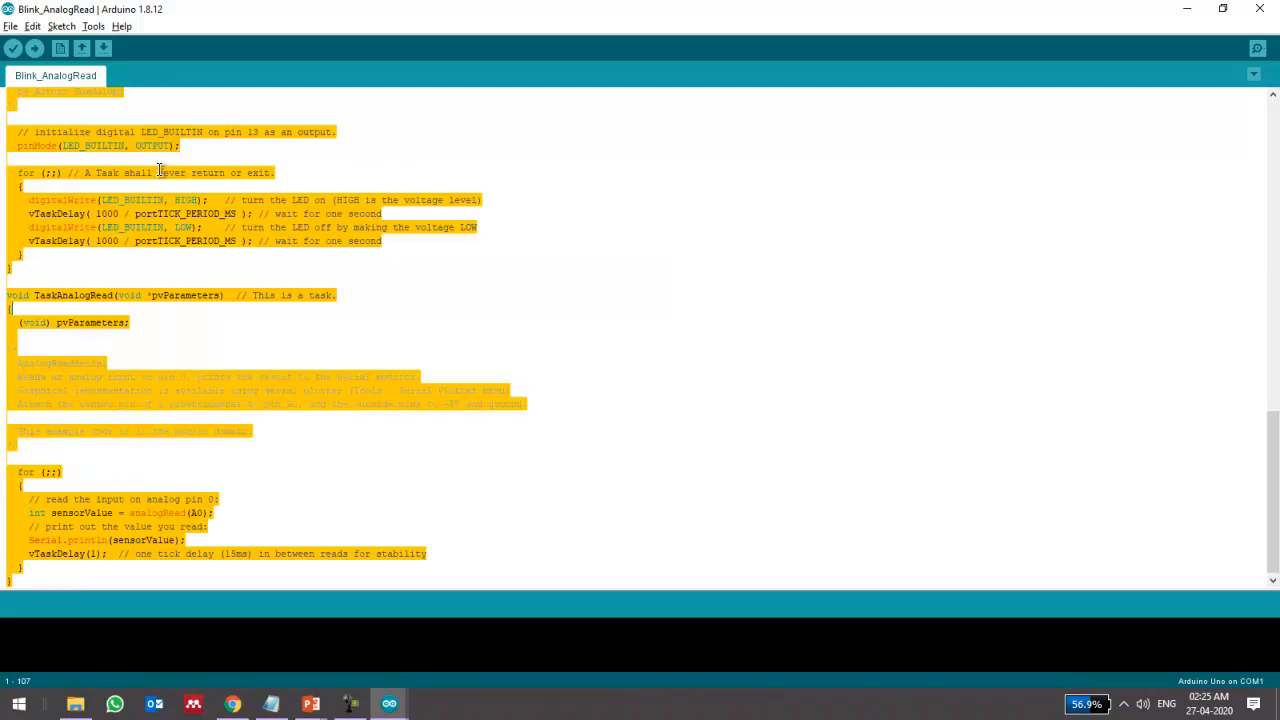
key("alt+Tab")
key("alt+Tab")
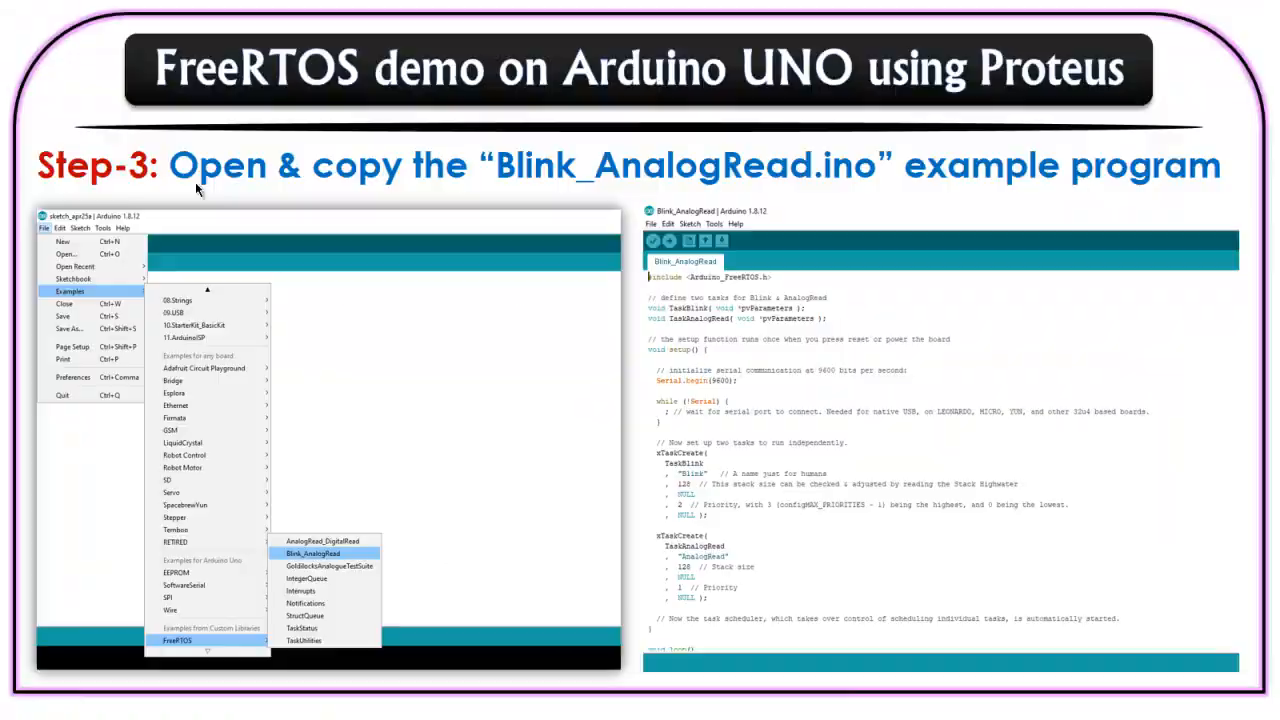
left_click(405, 232)
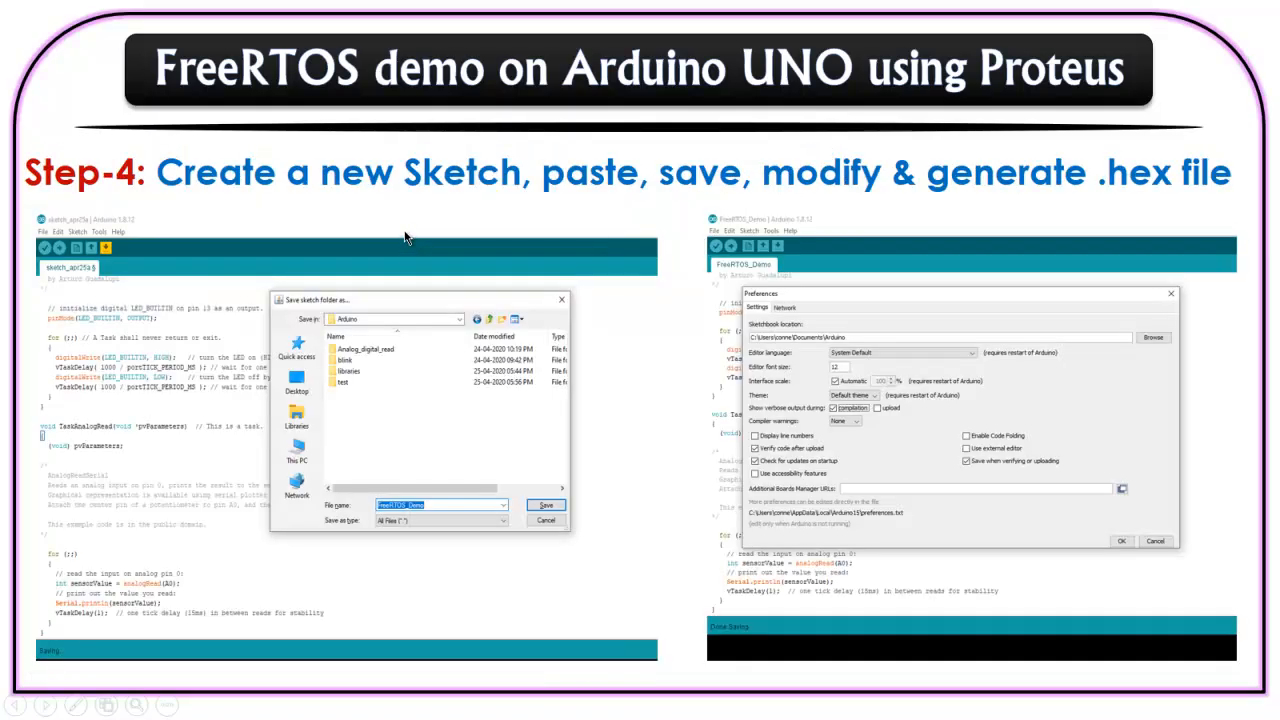
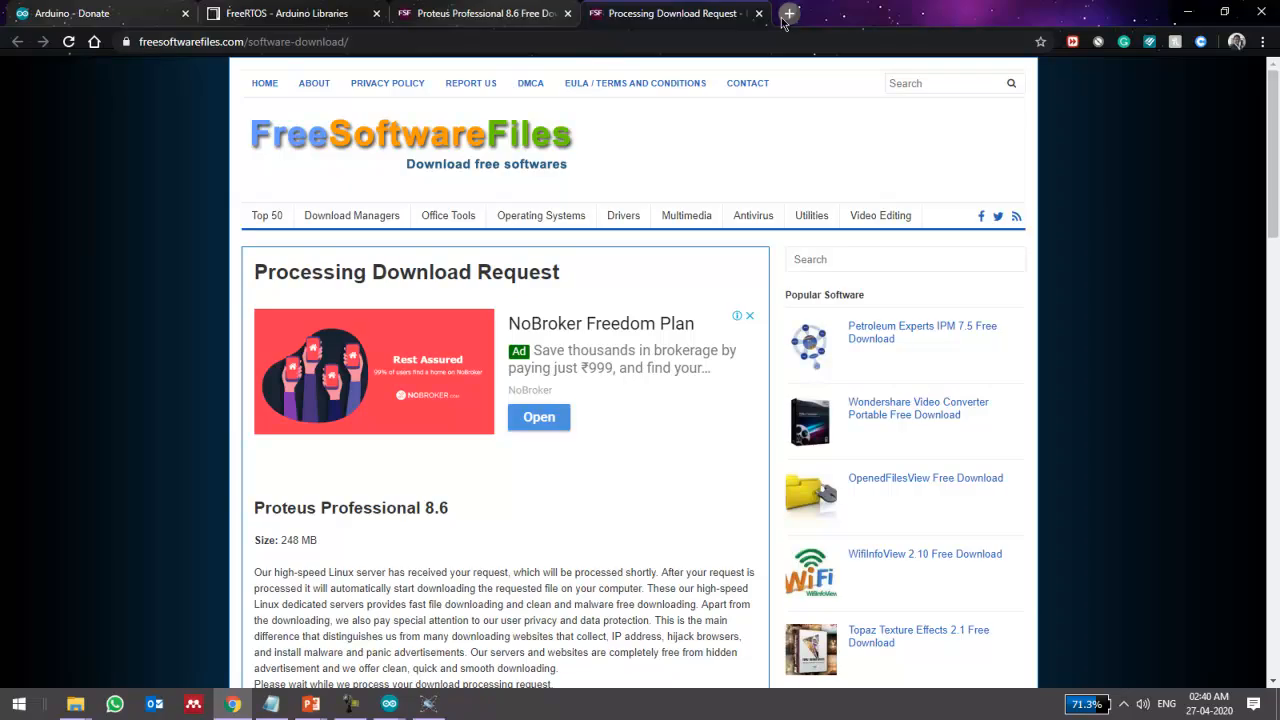
type("https://www.theengineeringprojects.com/2015/12/arduino-library-proteus-simulation.html")
key("Return")
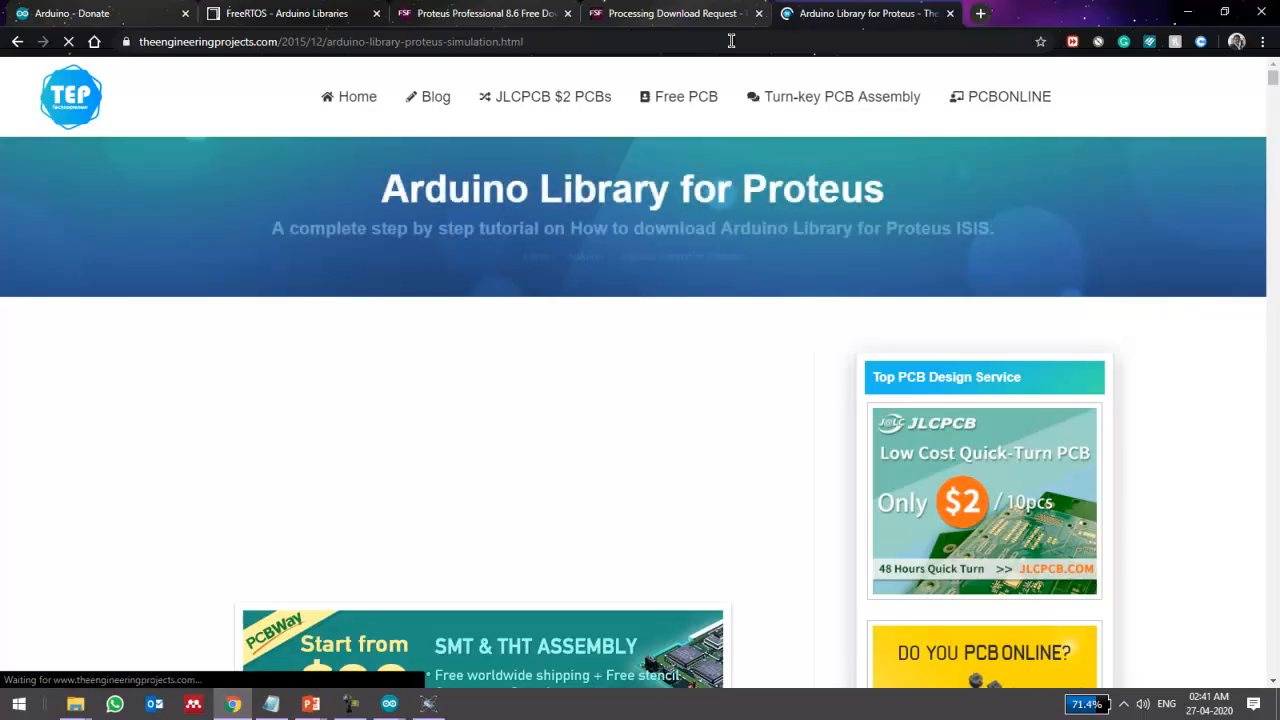
Step: Download the Arduino Library for Proteus archive from The Engineering Projects page once its download link is generated
scroll(736, 197, "down", 3)
scroll(736, 197, "down", 10)
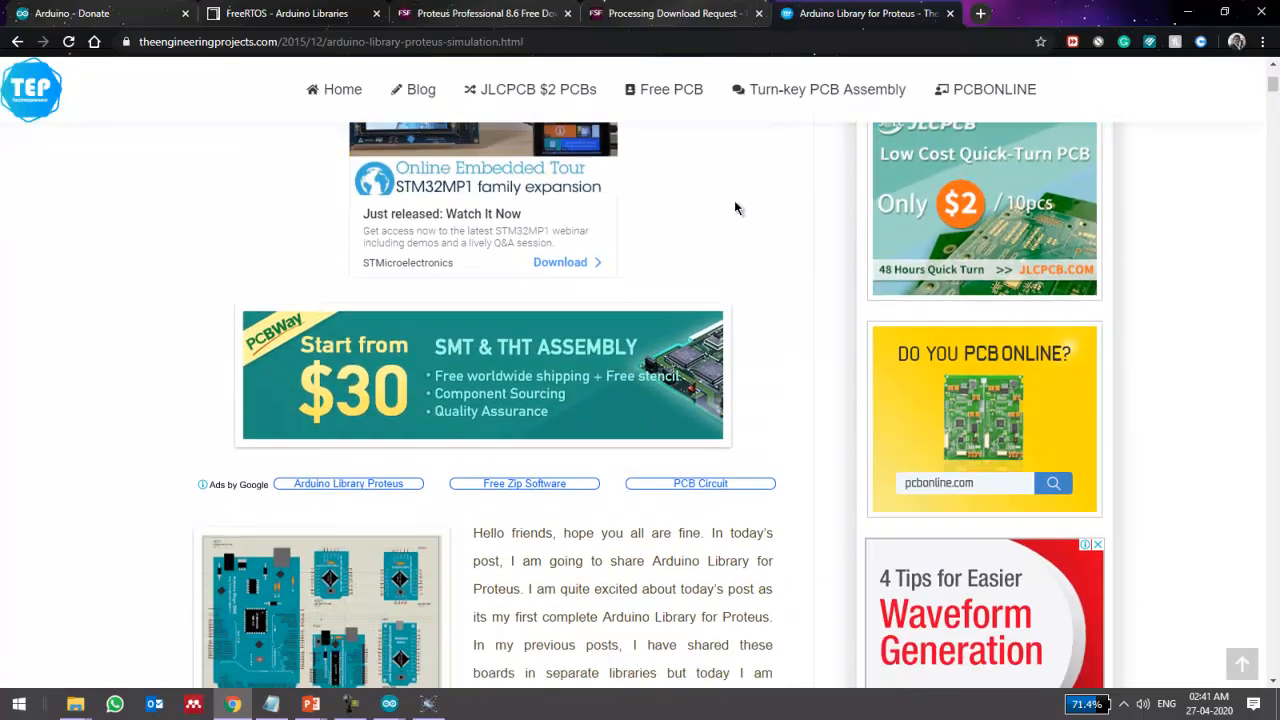
scroll(734, 208, "down", 5)
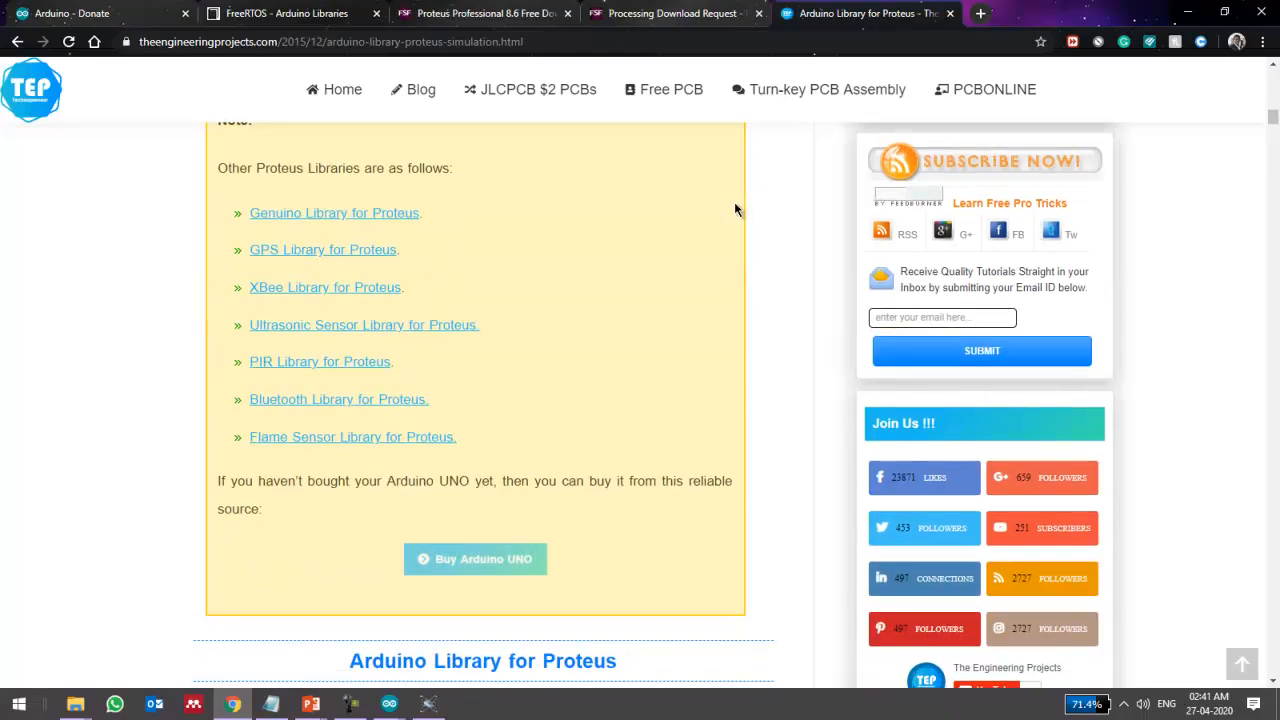
scroll(734, 208, "down", 2)
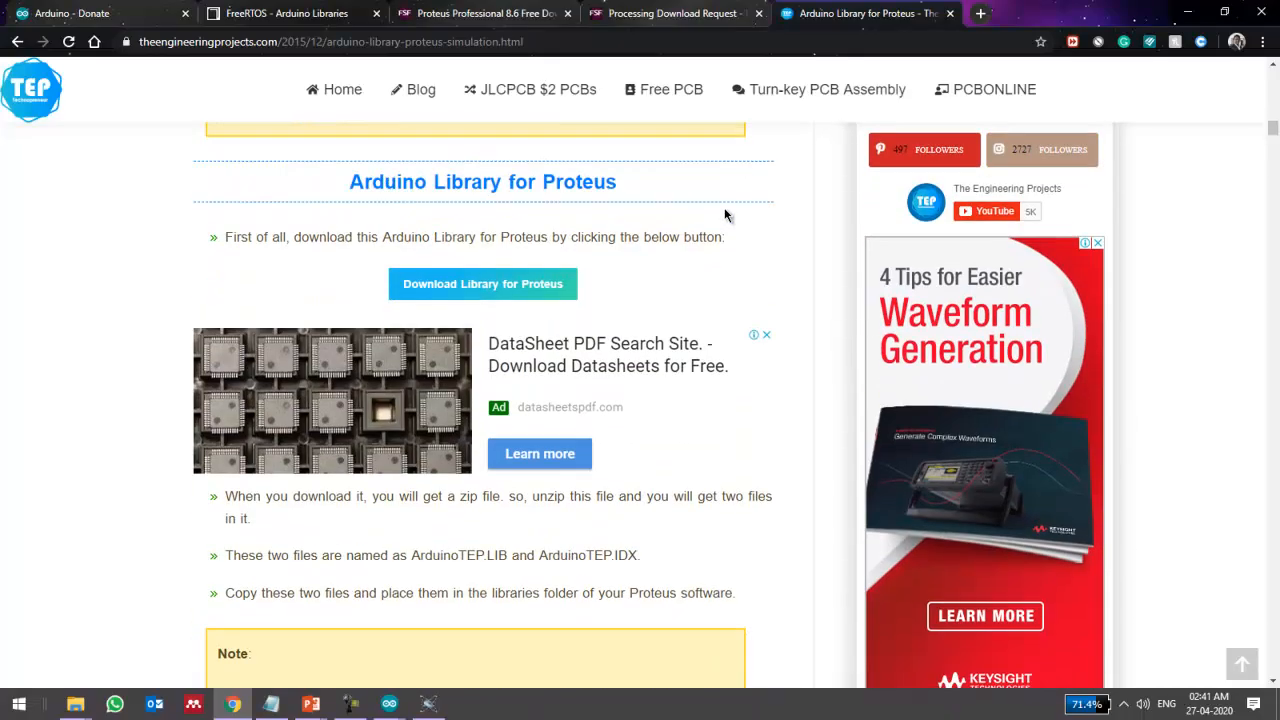
left_click(425, 290)
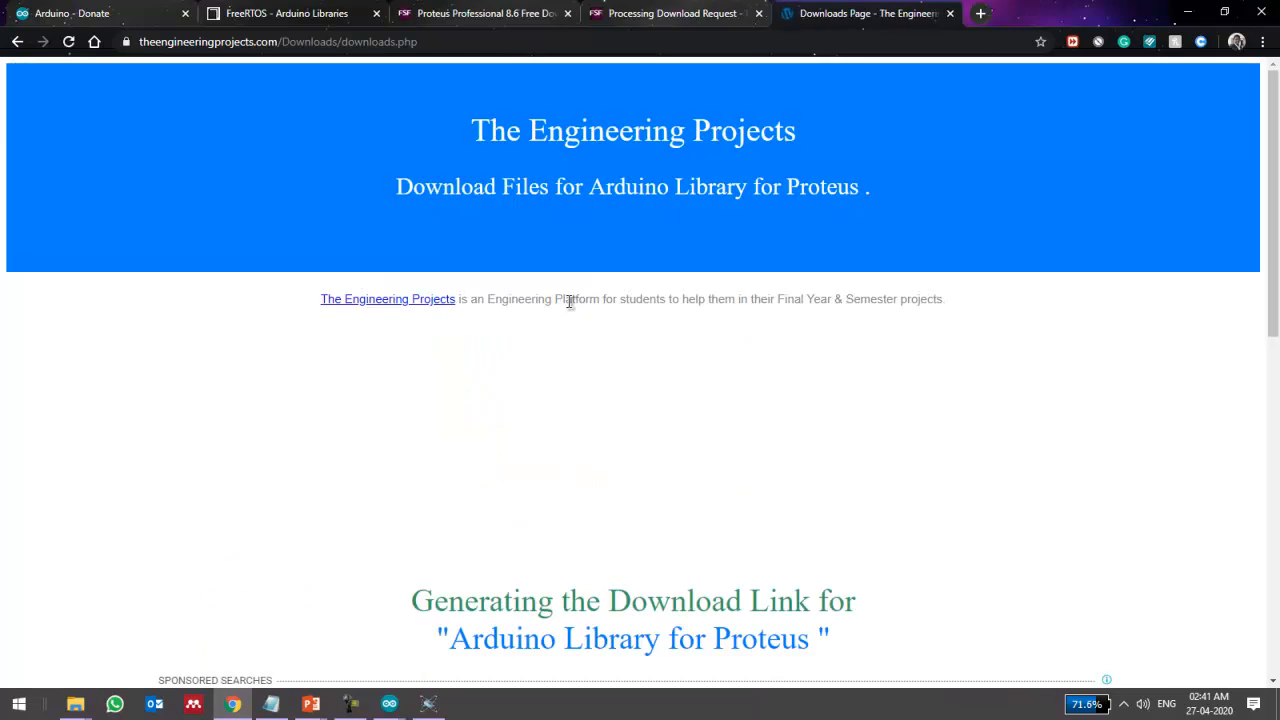
scroll(623, 358, "down", 5)
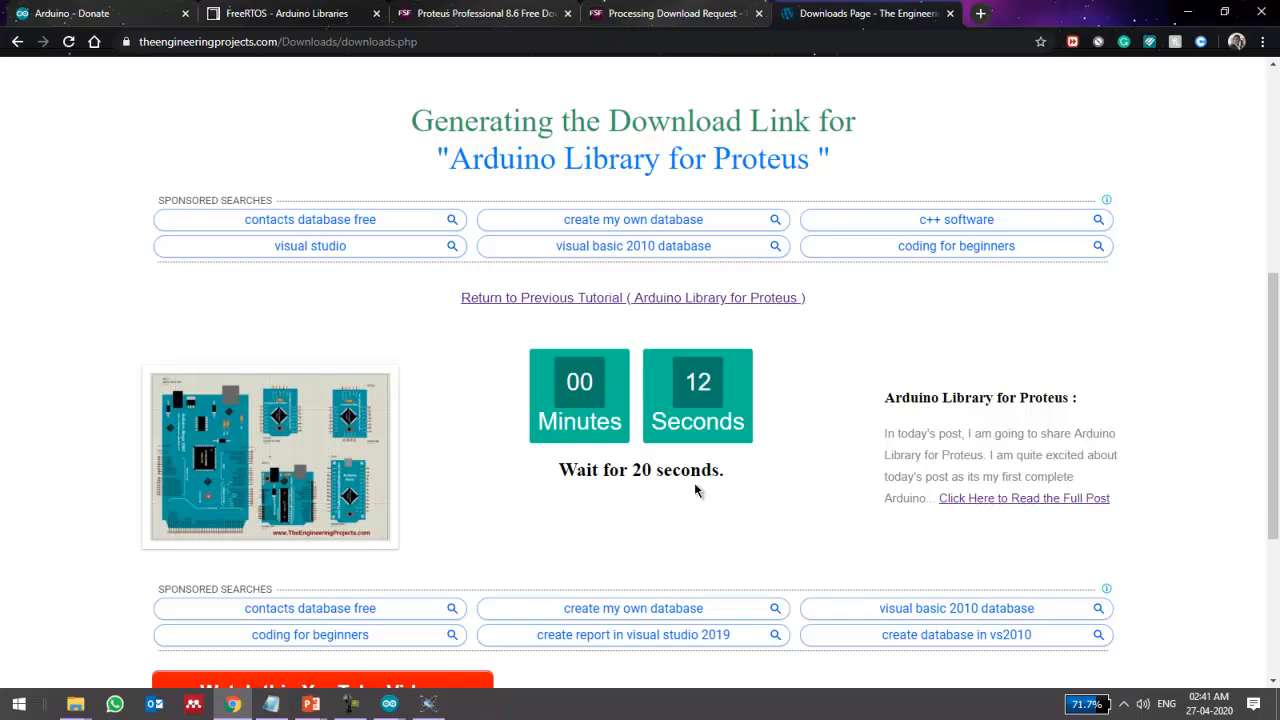
scroll(696, 489, "down", 2)
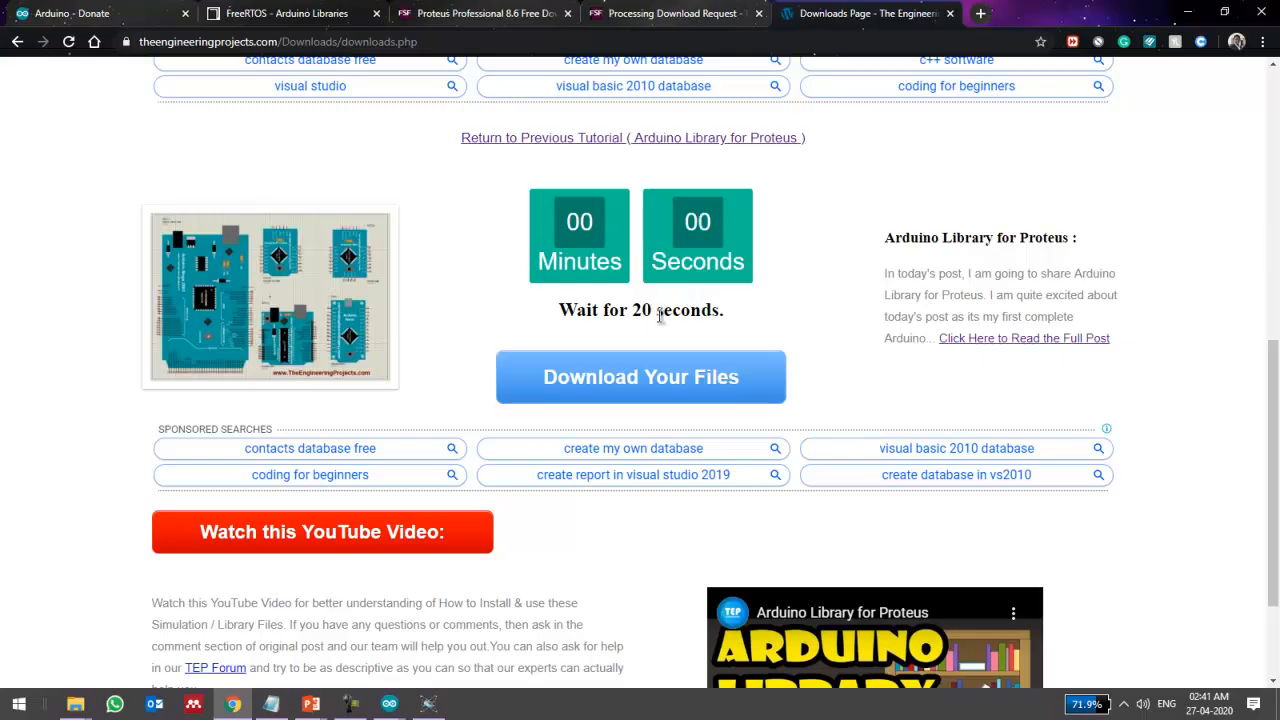
left_click(637, 400)
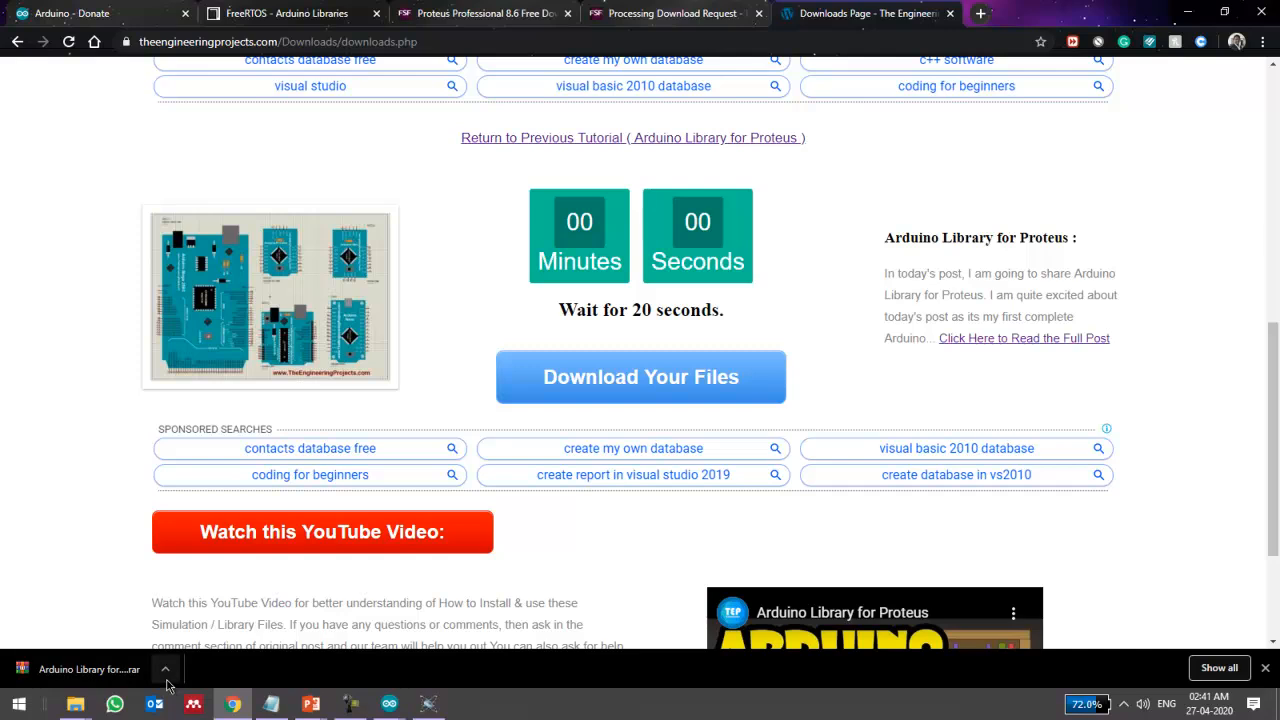
Step: Extract the Arduino Library for Proteus archive onto the desktop and check its contents in WinRAR
left_click(1187, 12)
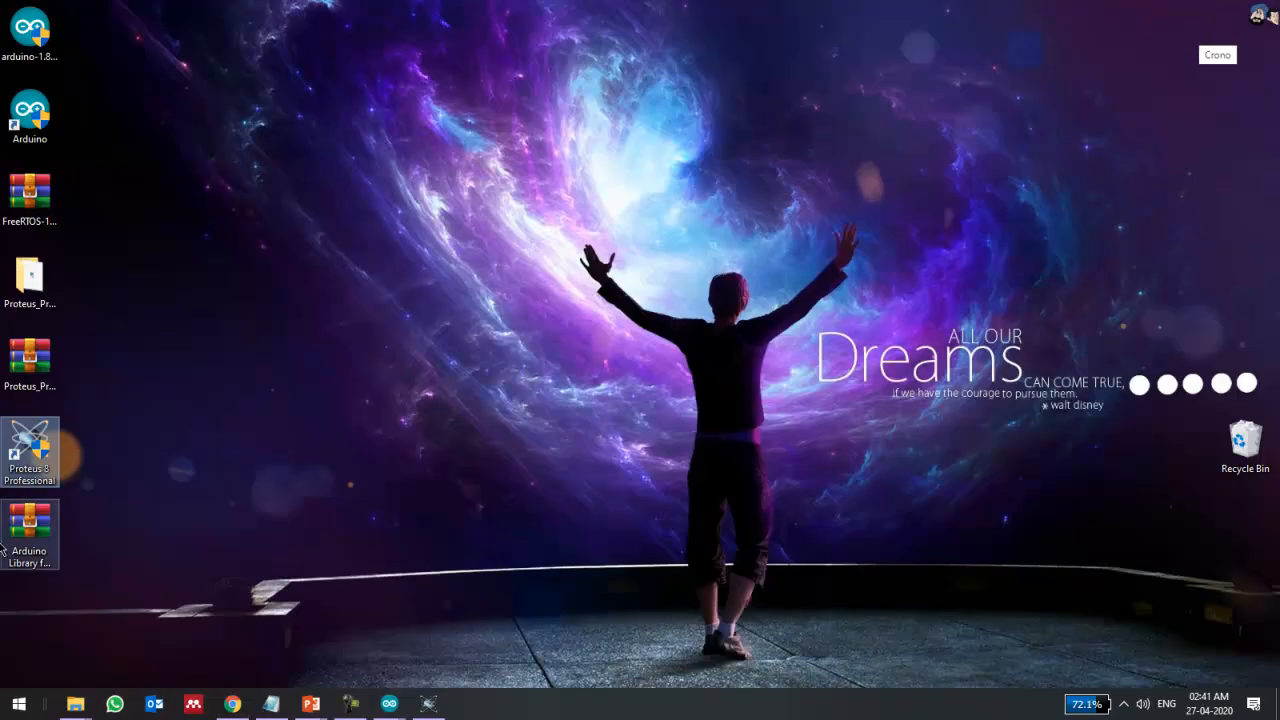
right_click(32, 536)
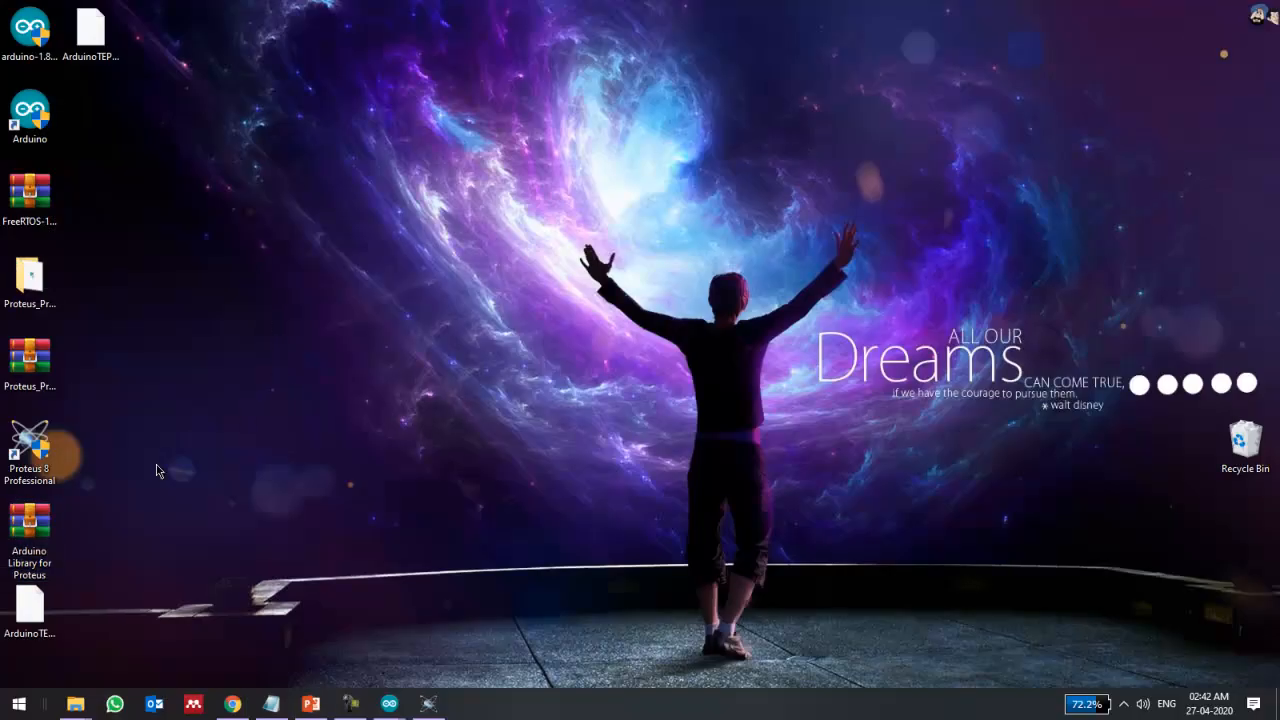
double_click(28, 528)
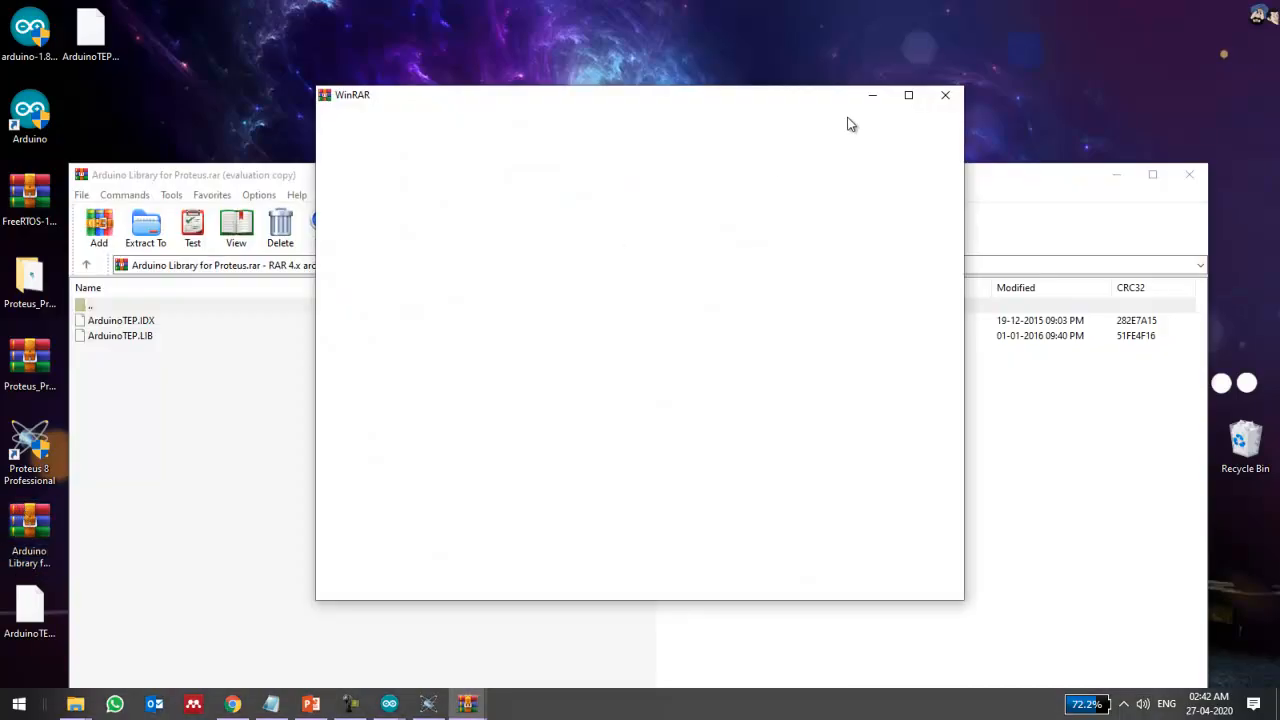
left_click(946, 95)
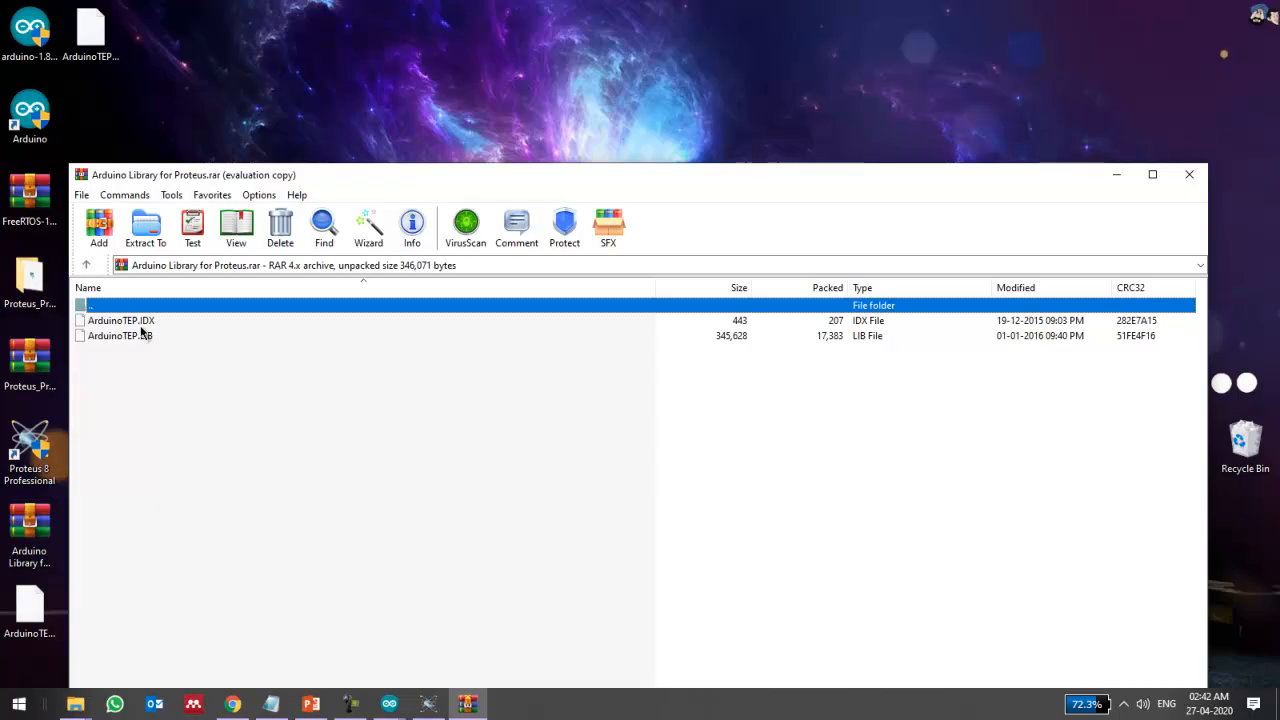
left_click(1189, 176)
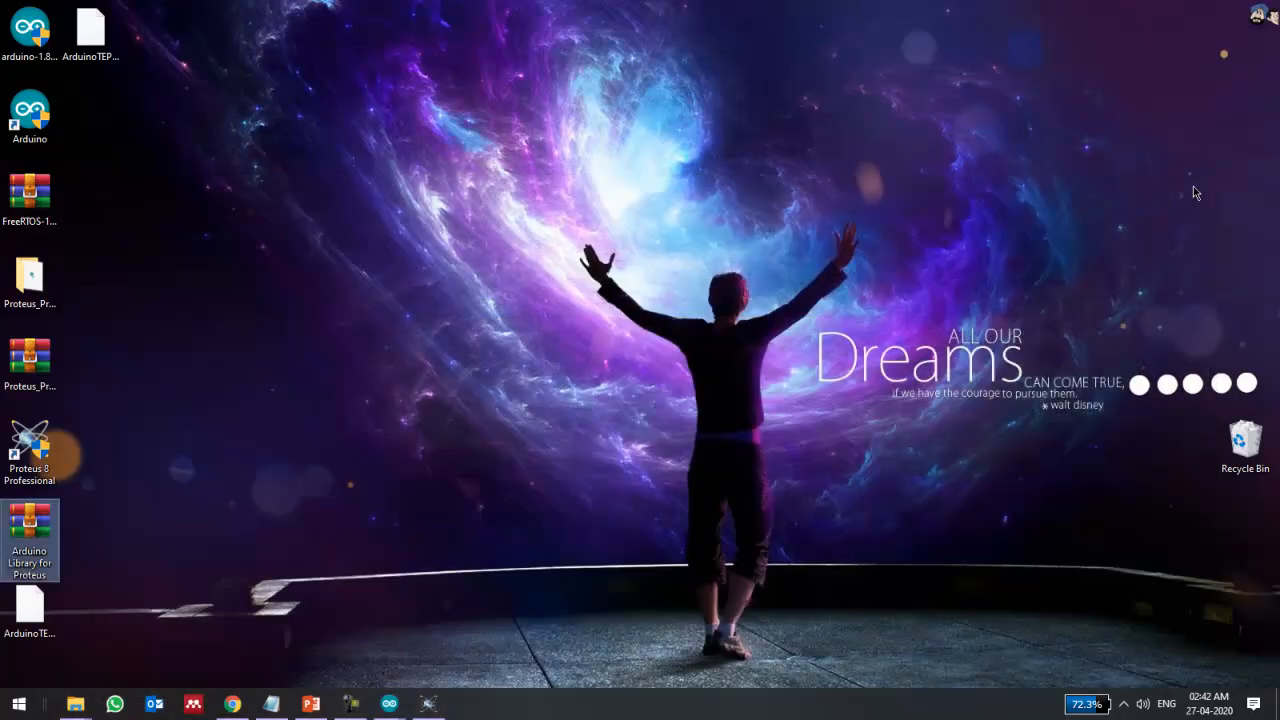
Step: Cut the extracted ArduinoTEP.LIB and ArduinoTEP.IDX files from the desktop
left_click(100, 50)
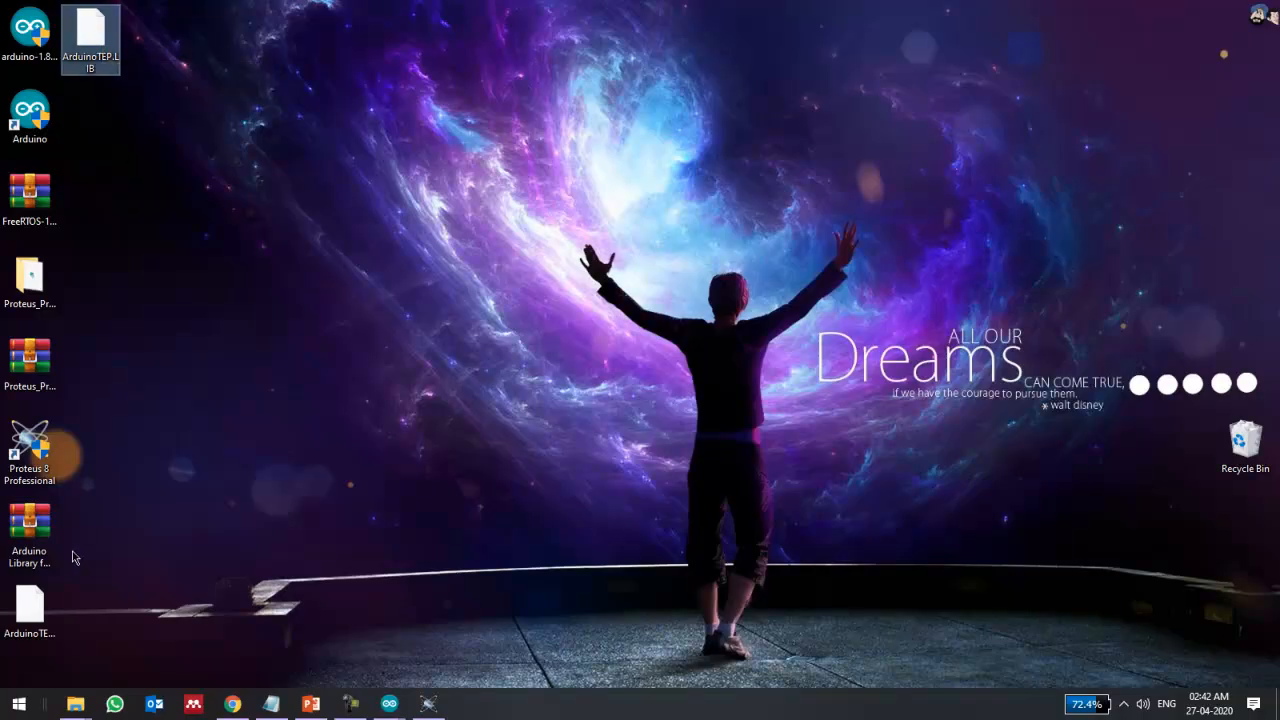
left_click(43, 605, "ctrl")
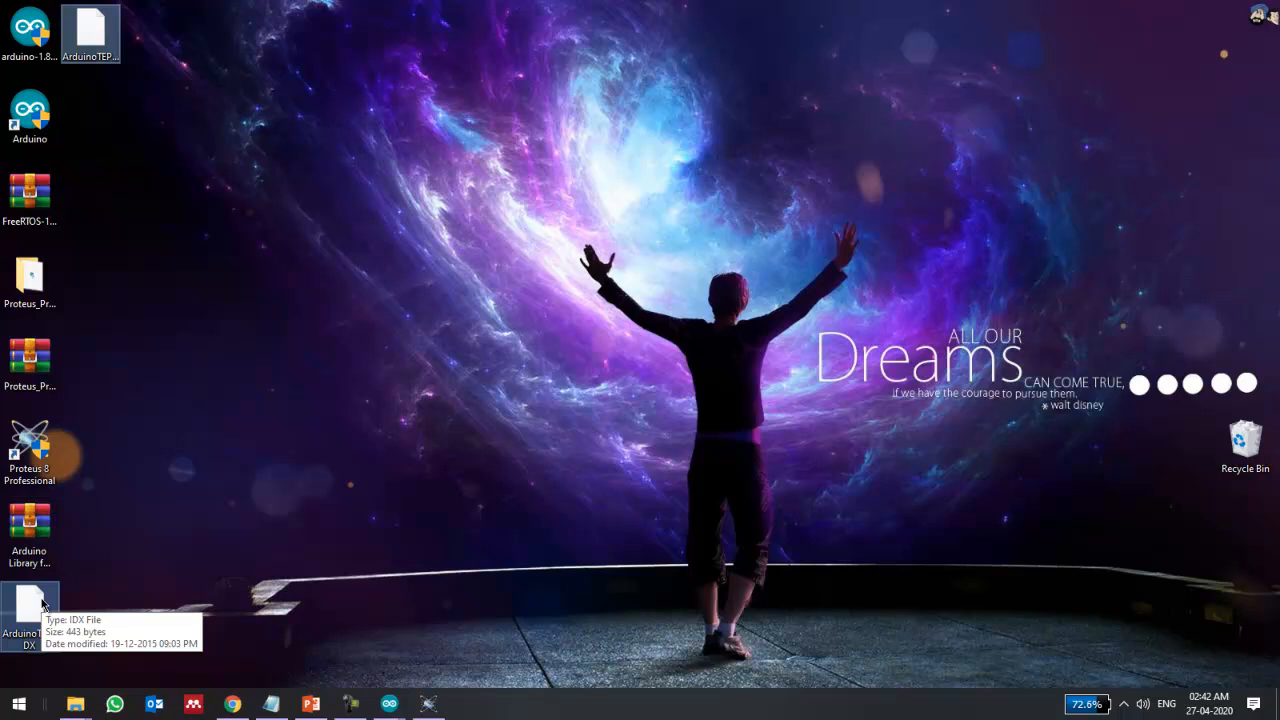
key("ctrl+x")
Step: Open the LIBRARY folder of the Proteus 8 Professional installation, starting from the desktop shortcut's file location
double_click(22, 458)
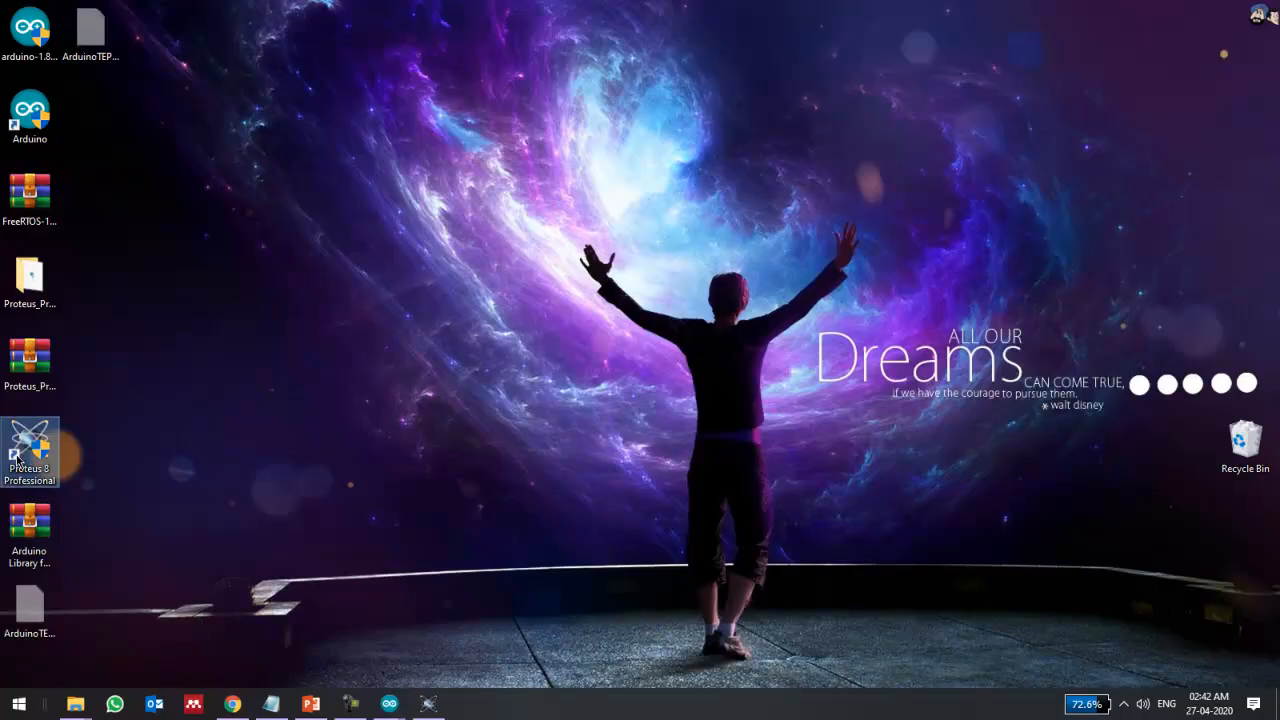
right_click(16, 458)
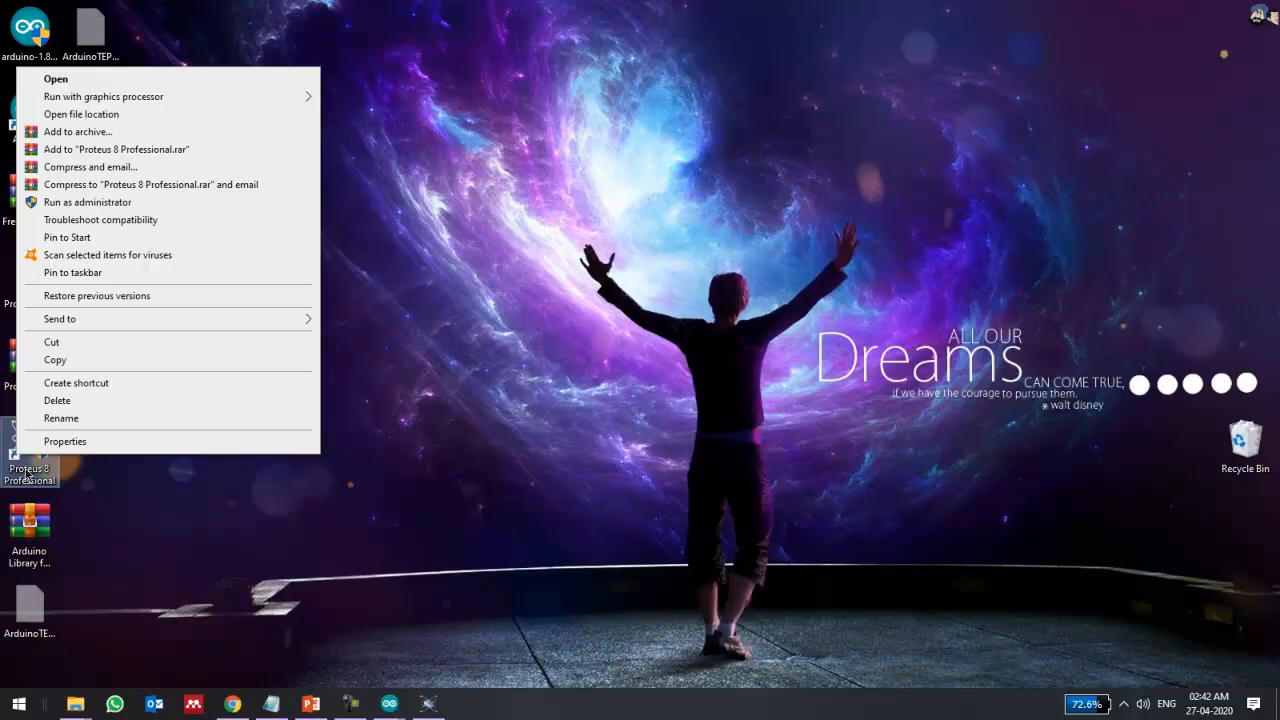
left_click(121, 116)
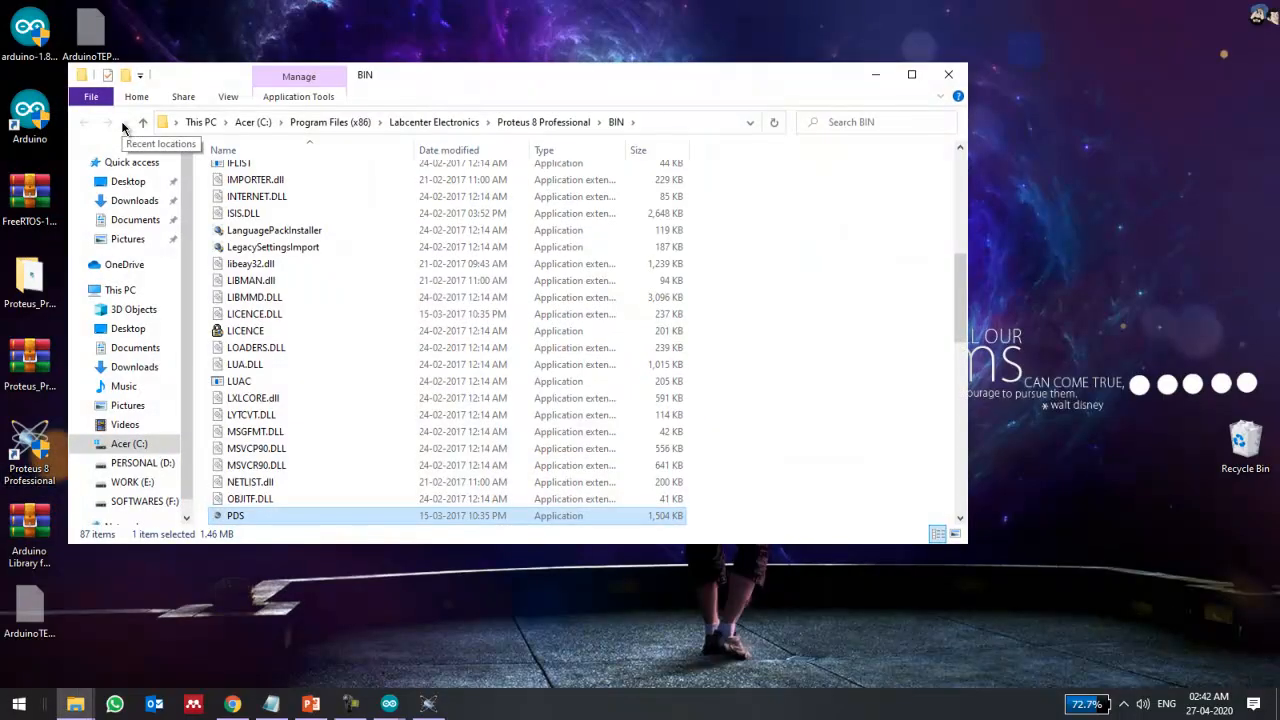
left_click(562, 123)
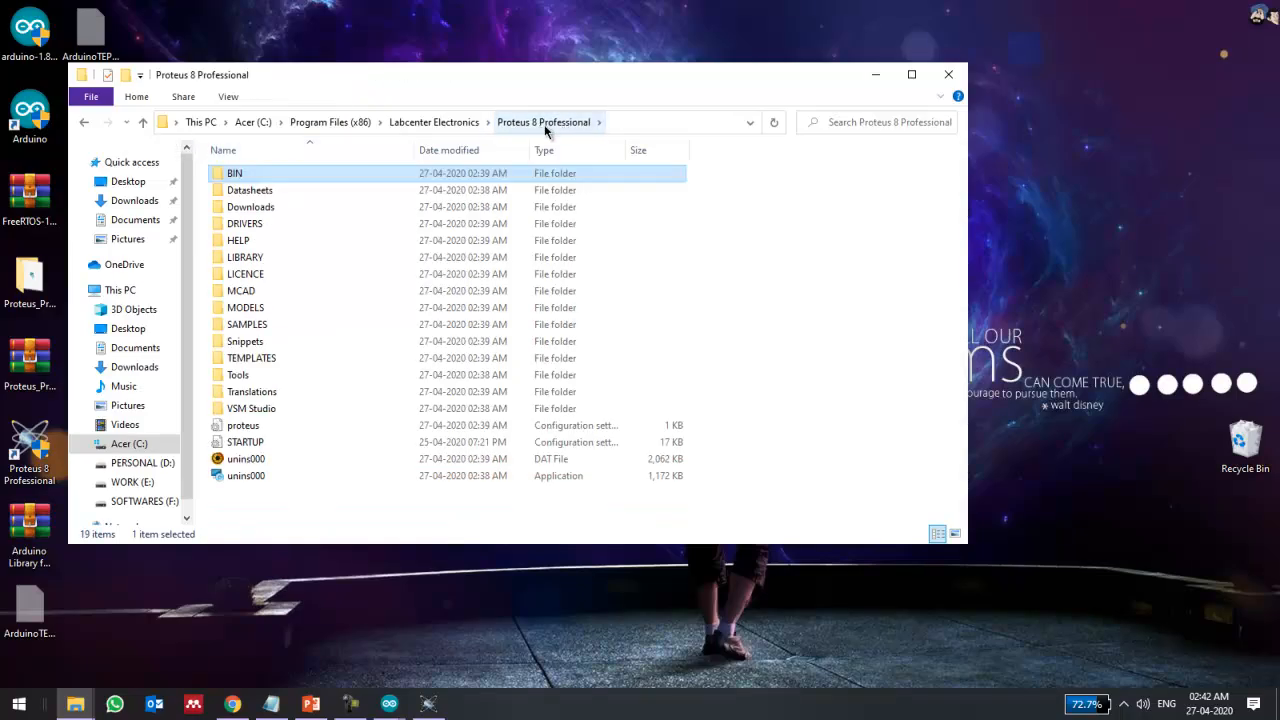
double_click(240, 260)
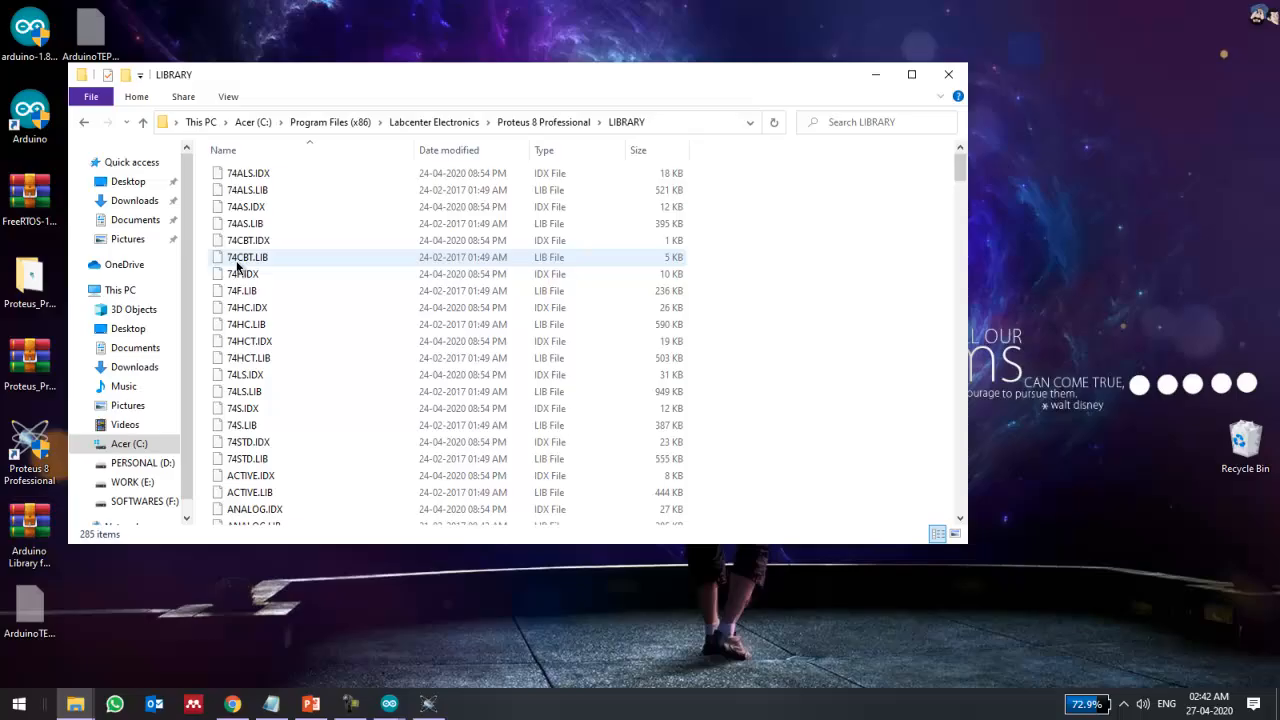
Step: Paste the two ArduinoTEP files into the LIBRARY folder, replacing the existing ones with administrator permission, and close the folder
right_click(873, 272)
left_click(880, 378)
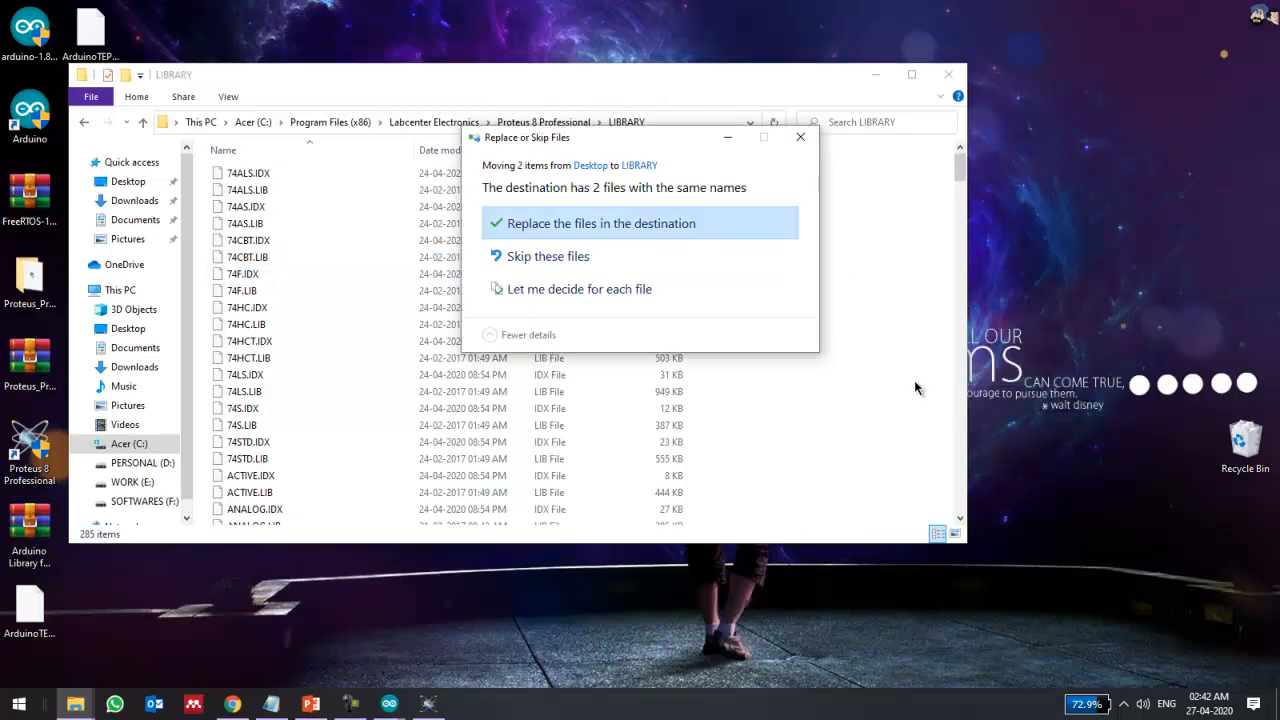
left_click(563, 234)
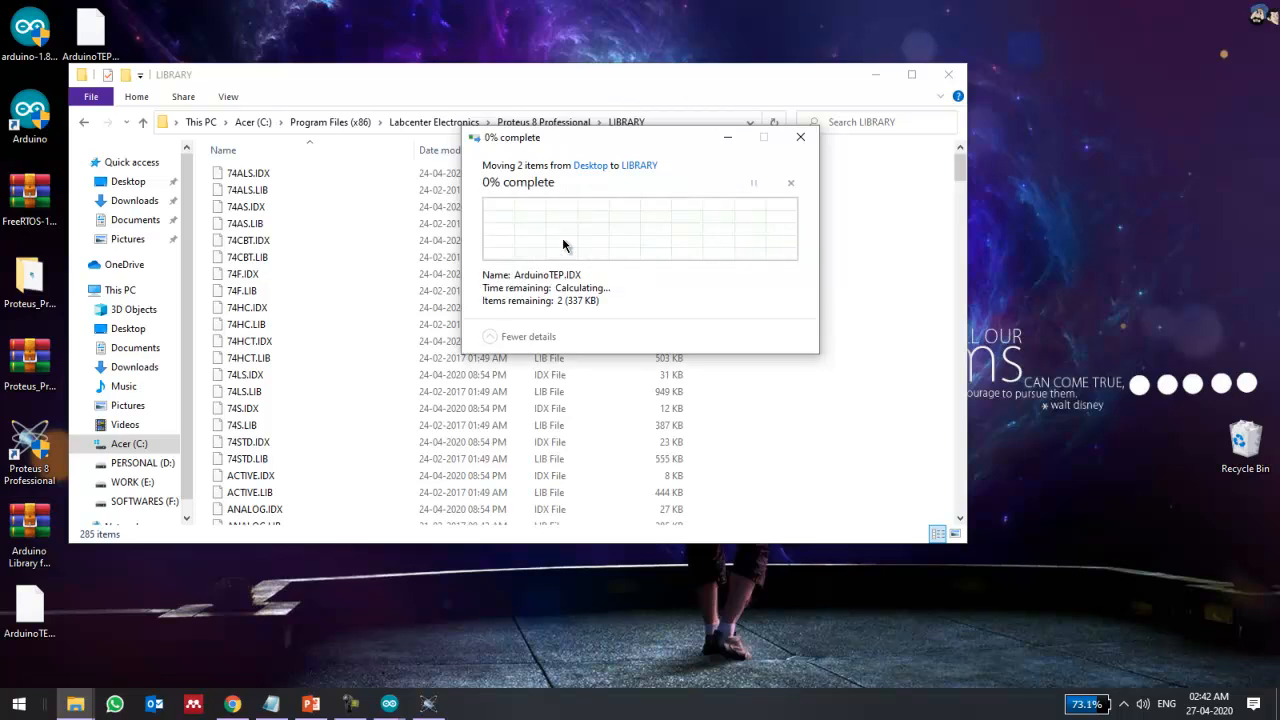
left_click(606, 274)
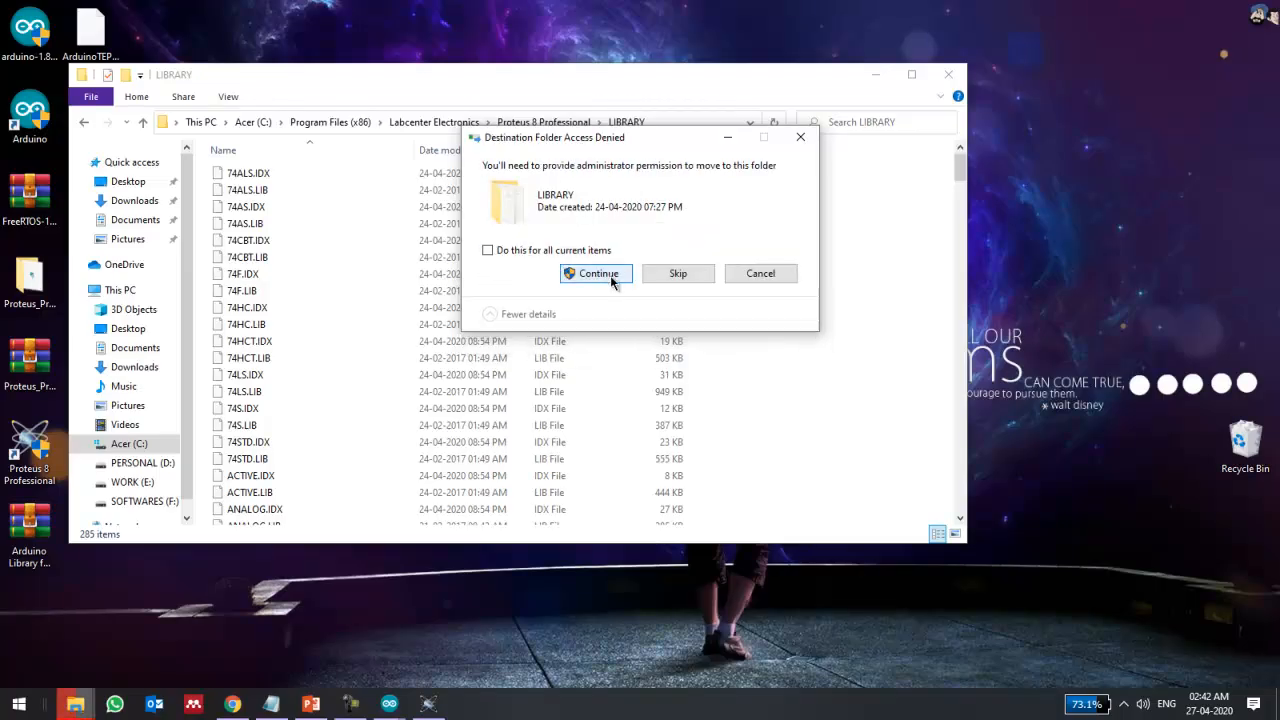
left_click(598, 274)
scroll(568, 322, "down", 5)
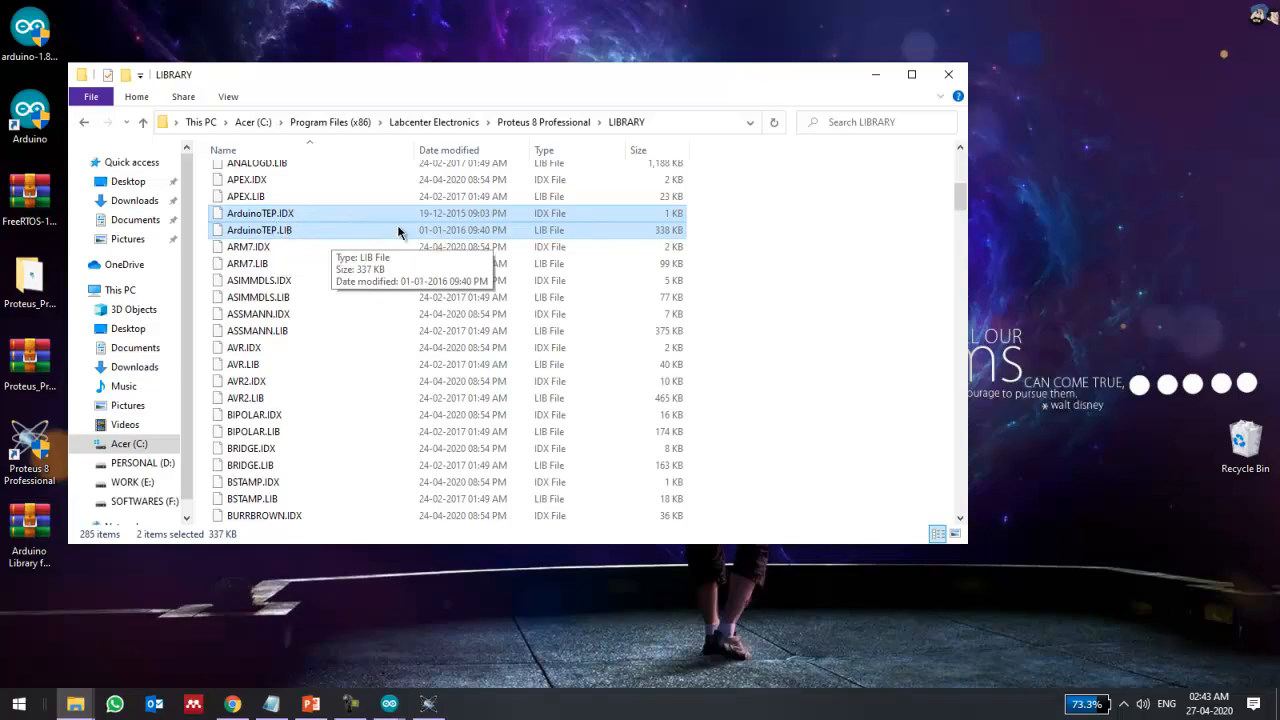
scroll(643, 314, "down", 12)
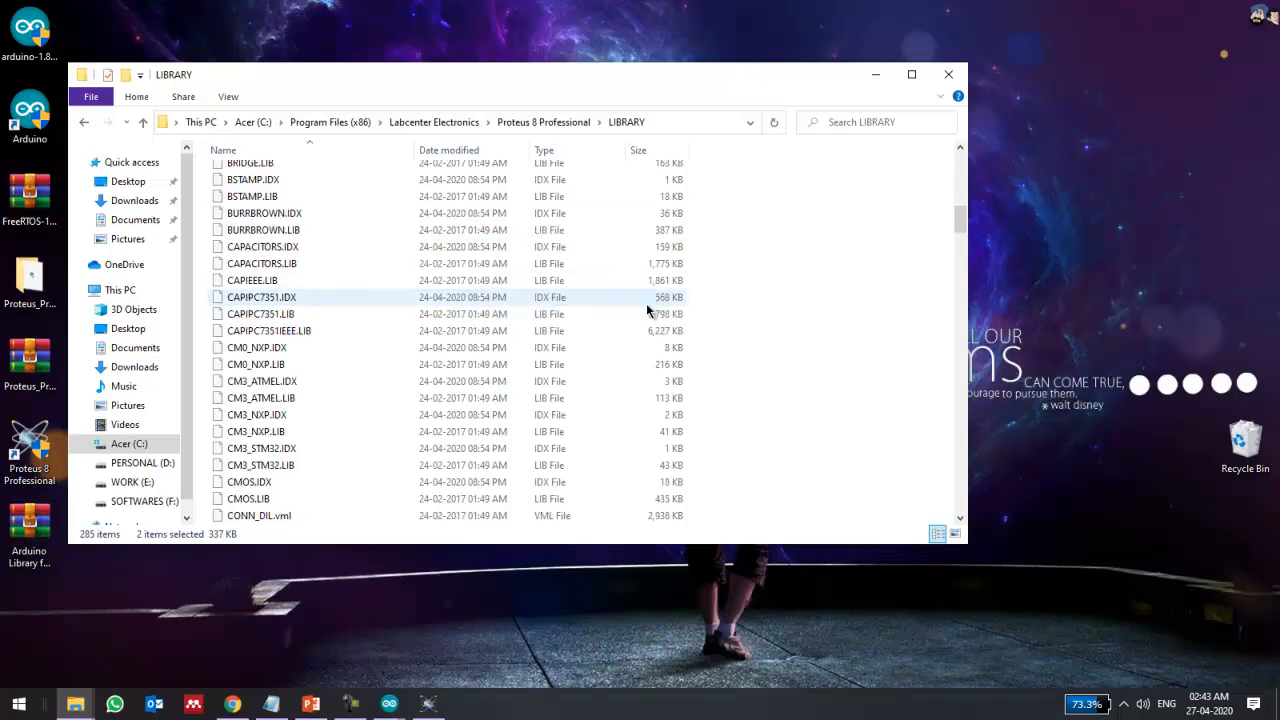
left_click(946, 76)
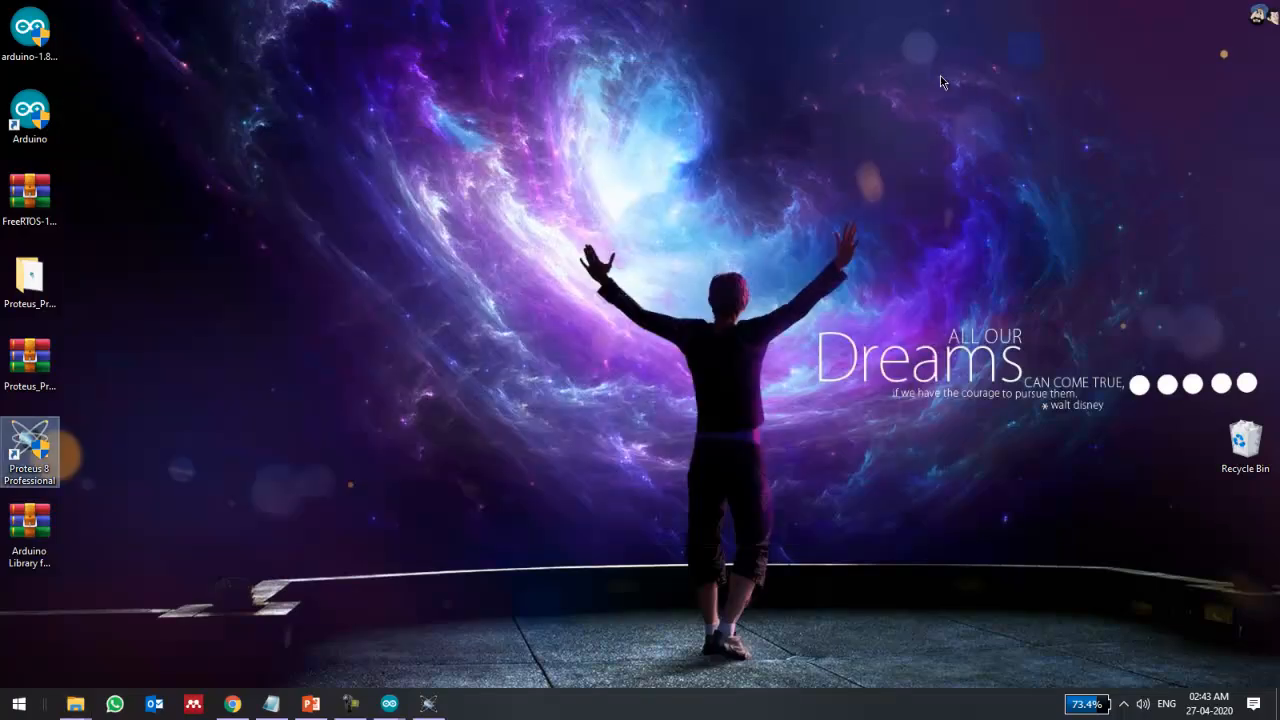
Step: Switch to the PowerPoint presentation and read the Step-7 slide on creating the schematic and loading the .hex file
left_click(430, 704)
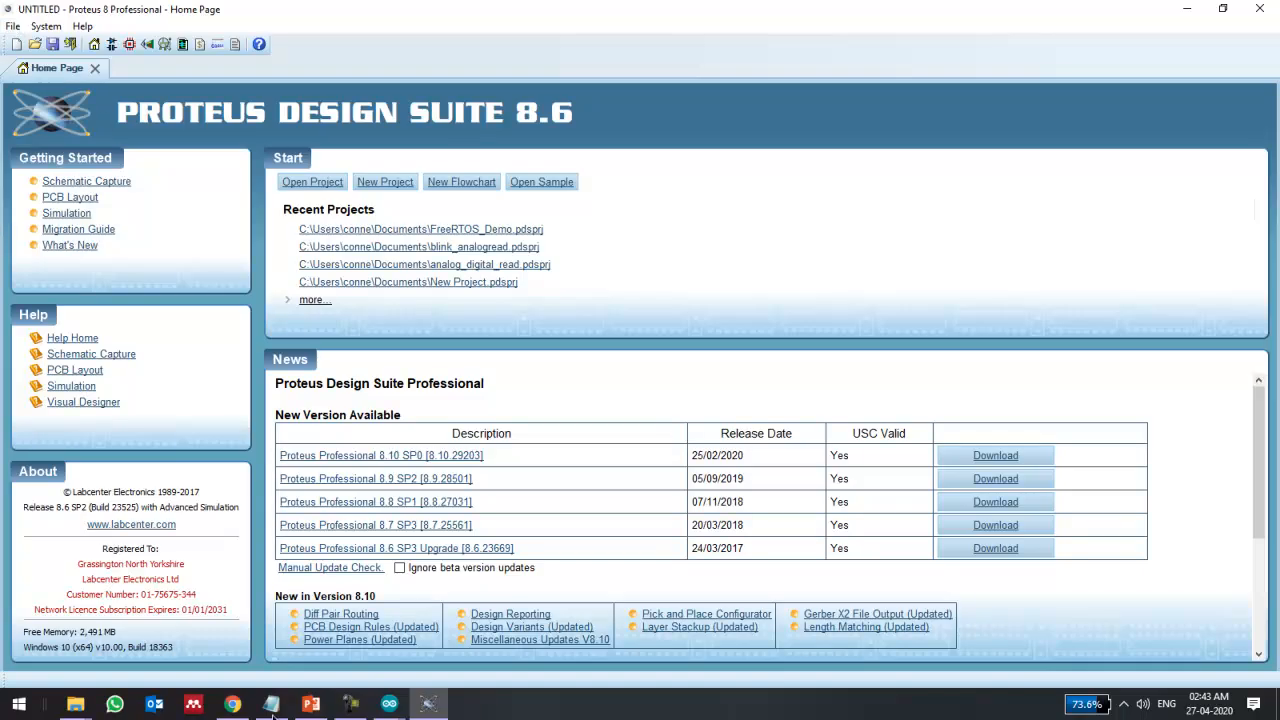
left_click(311, 704)
scroll(460, 520, "down", 1)
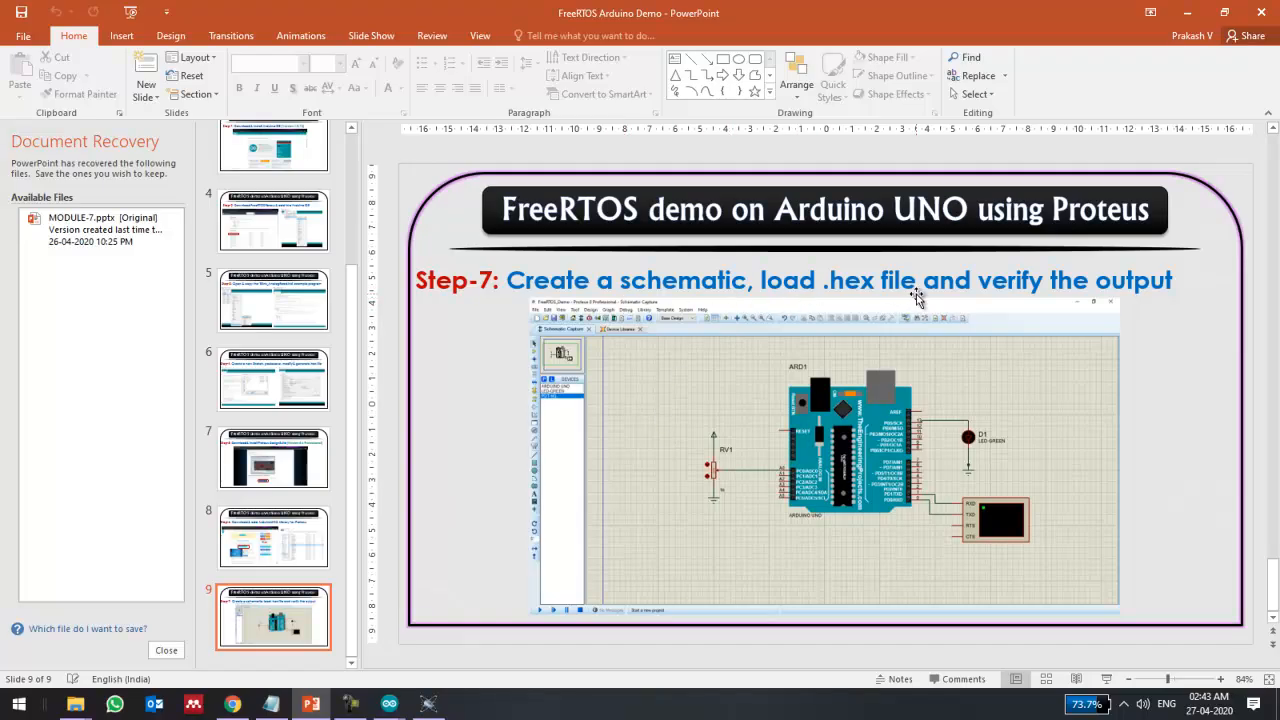
left_click(1187, 12)
Step: Start a new Proteus project named FreeRTOS_Demo in the Documents folder, replacing the existing project
left_click(12, 26)
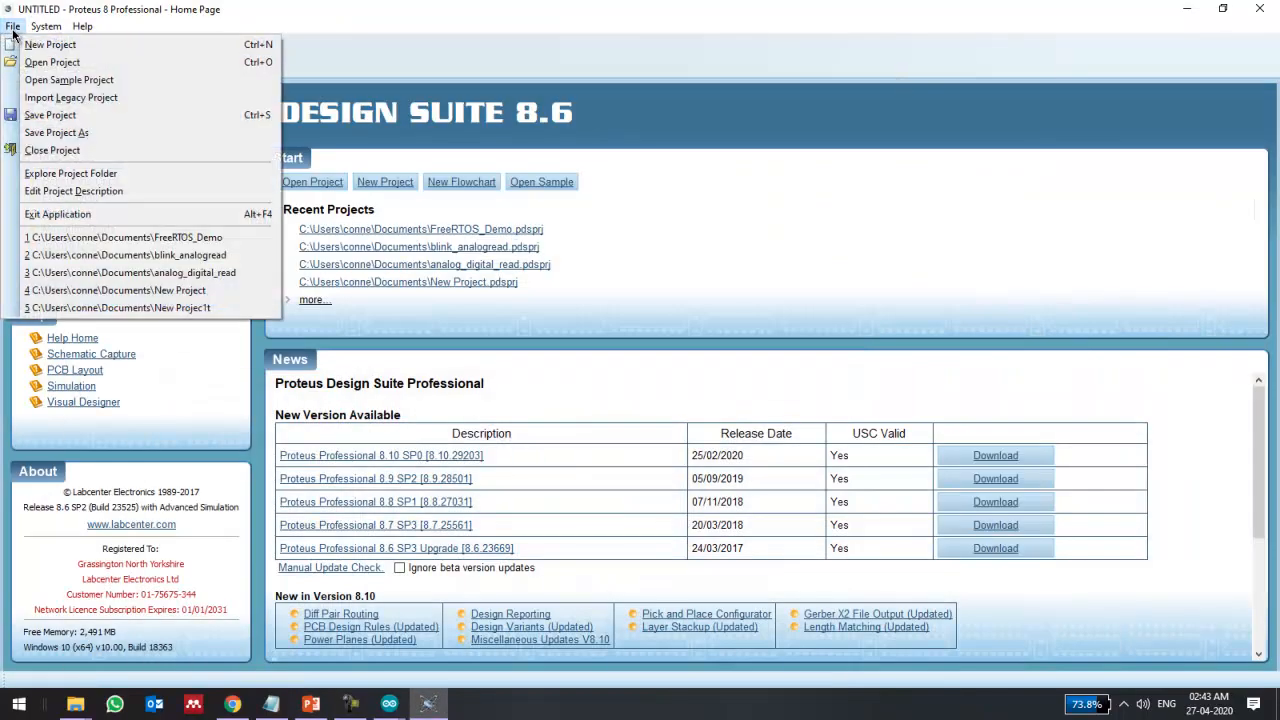
left_click(40, 45)
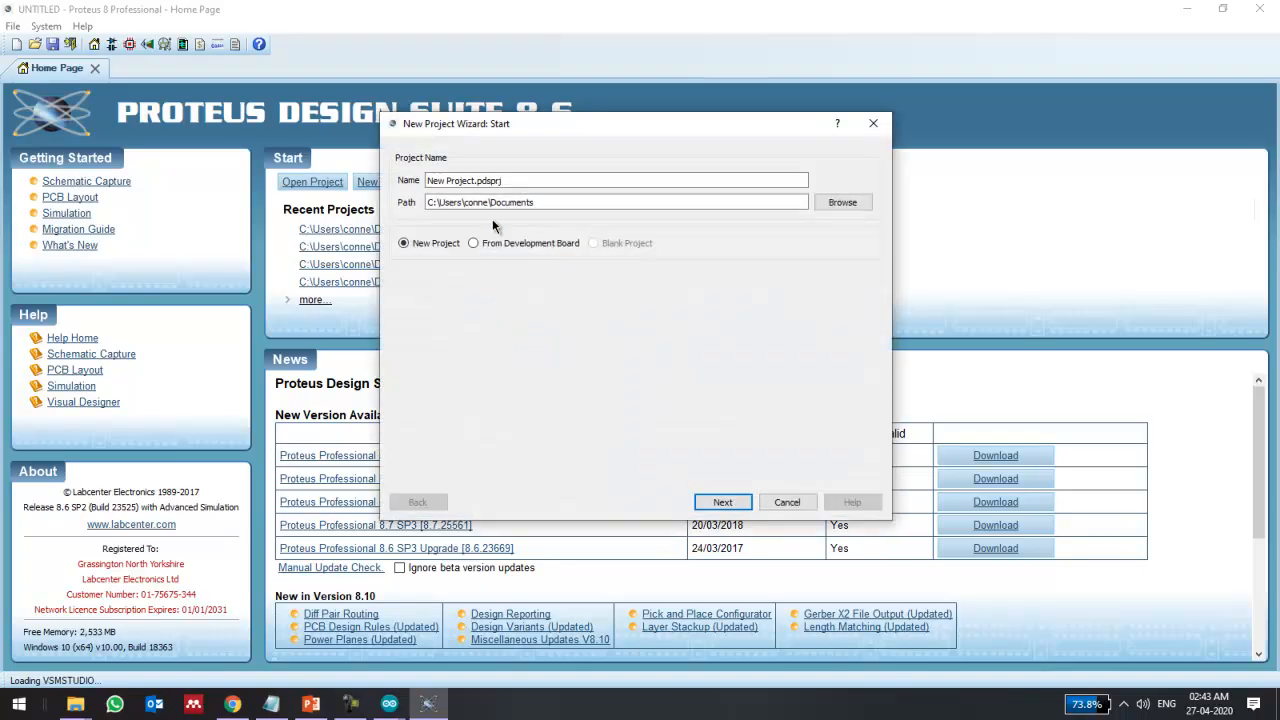
left_click_drag(476, 181, 399, 190)
type("Free")
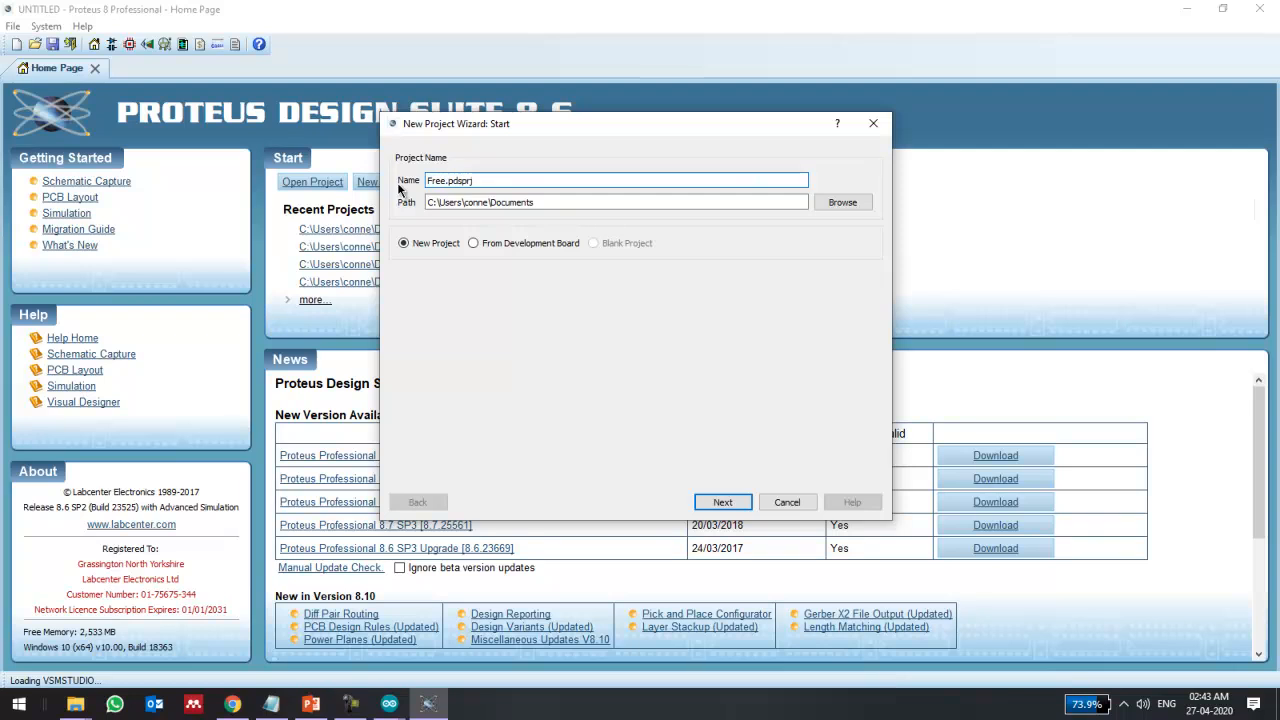
type("RTOS_Demo")
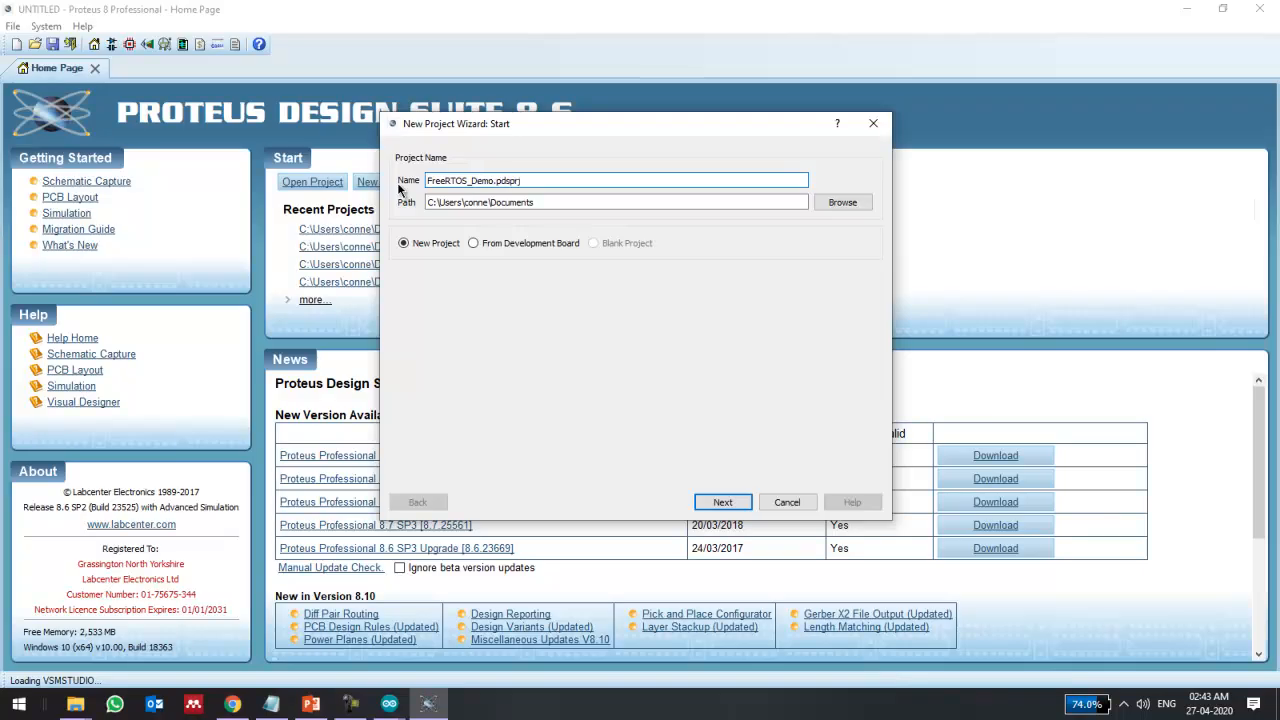
left_click(720, 503)
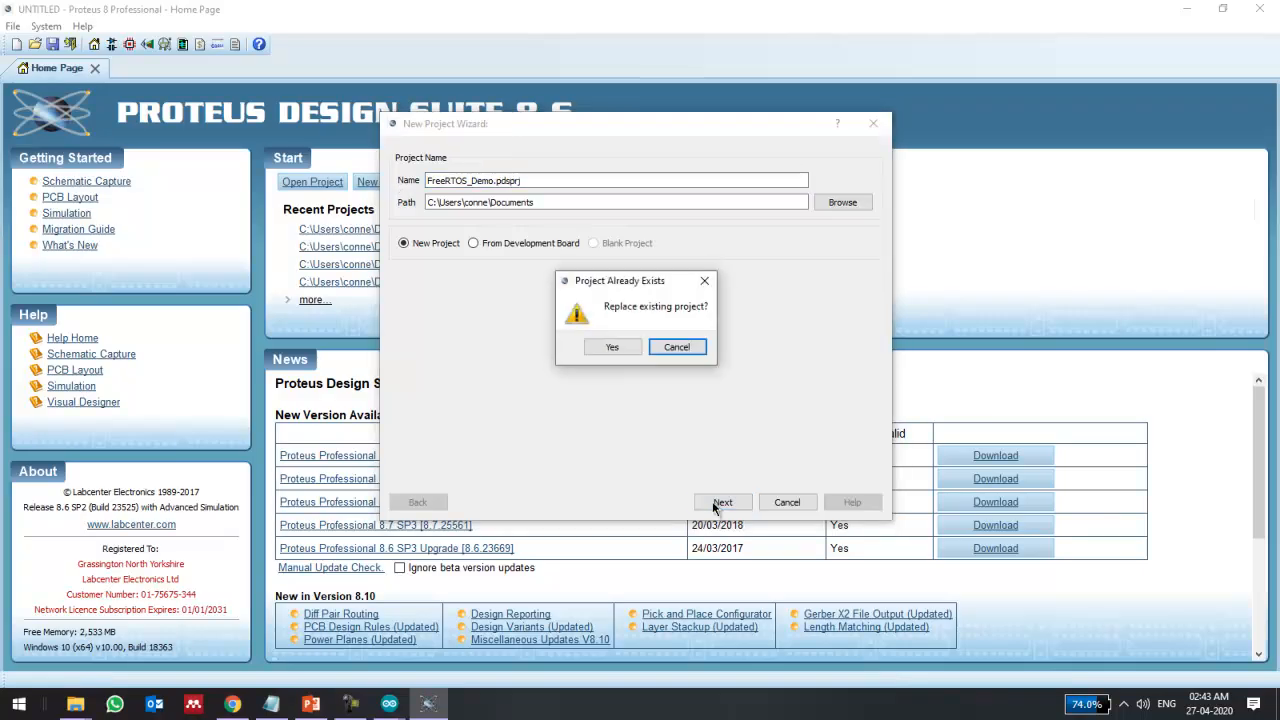
left_click(608, 348)
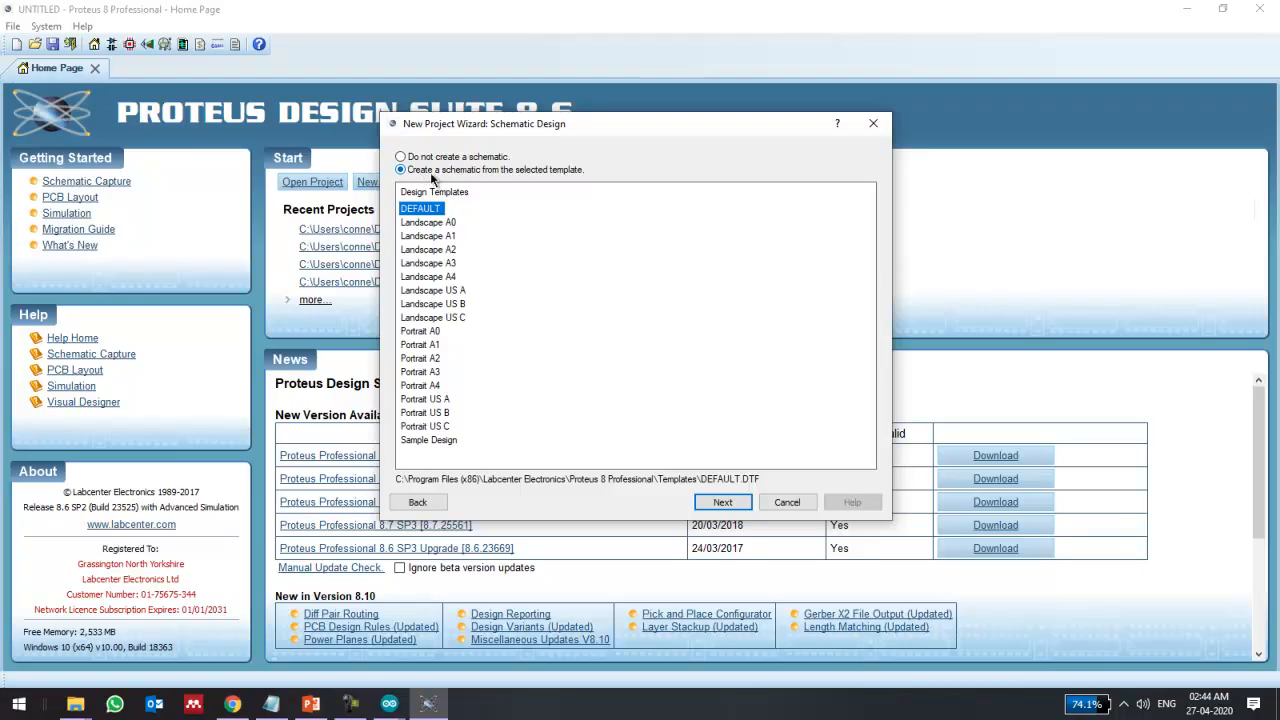
Step: Complete the project setup with the DEFAULT schematic template, no PCB layout and no firmware project
left_click(722, 502)
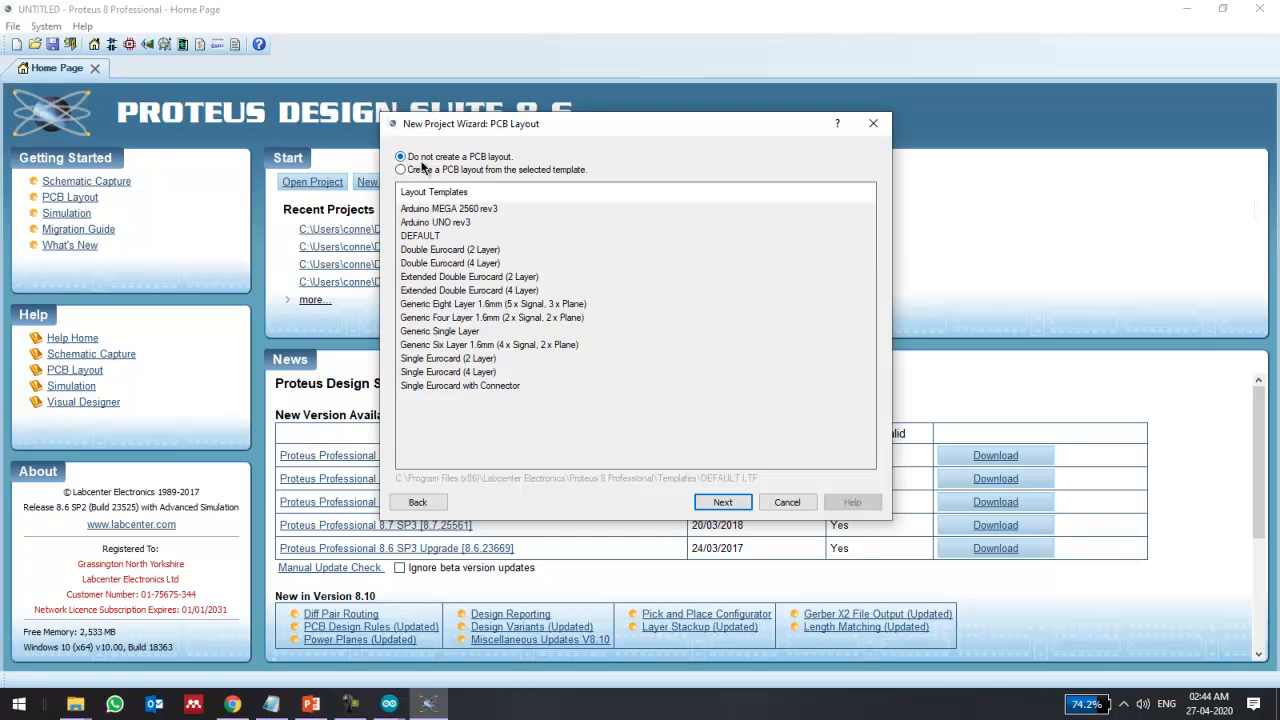
left_click(743, 503)
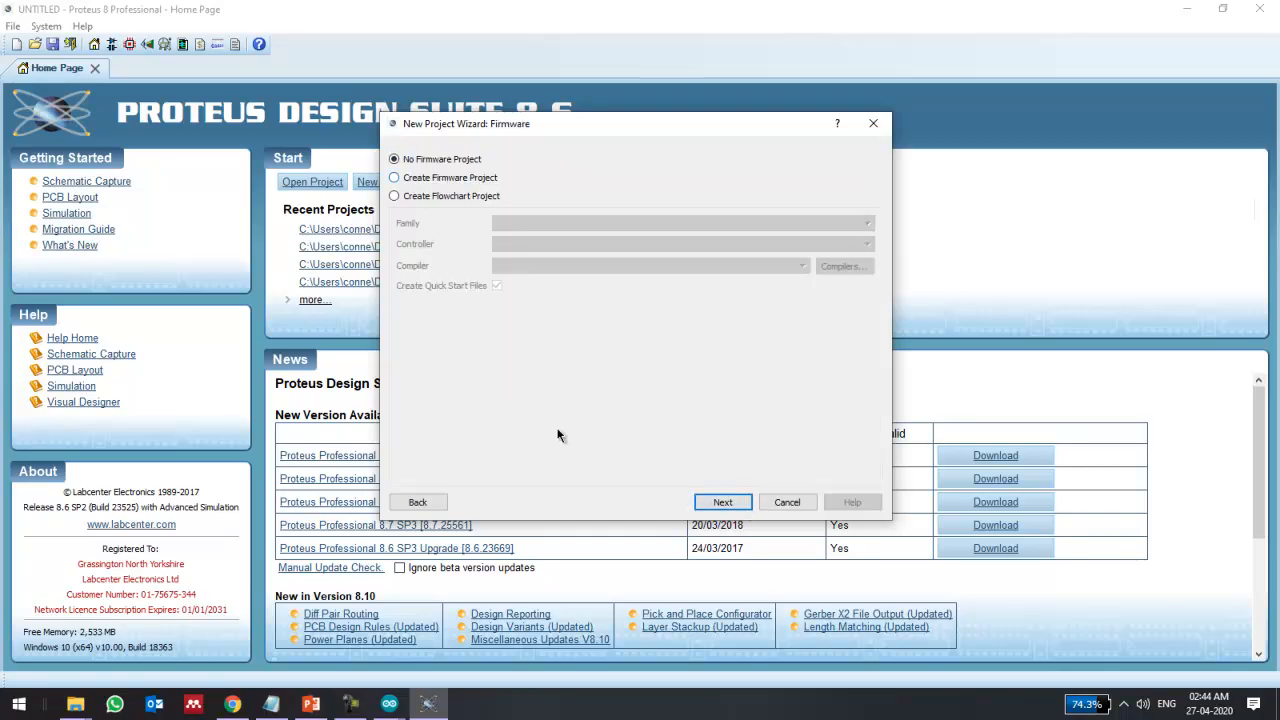
left_click(726, 502)
left_click(723, 502)
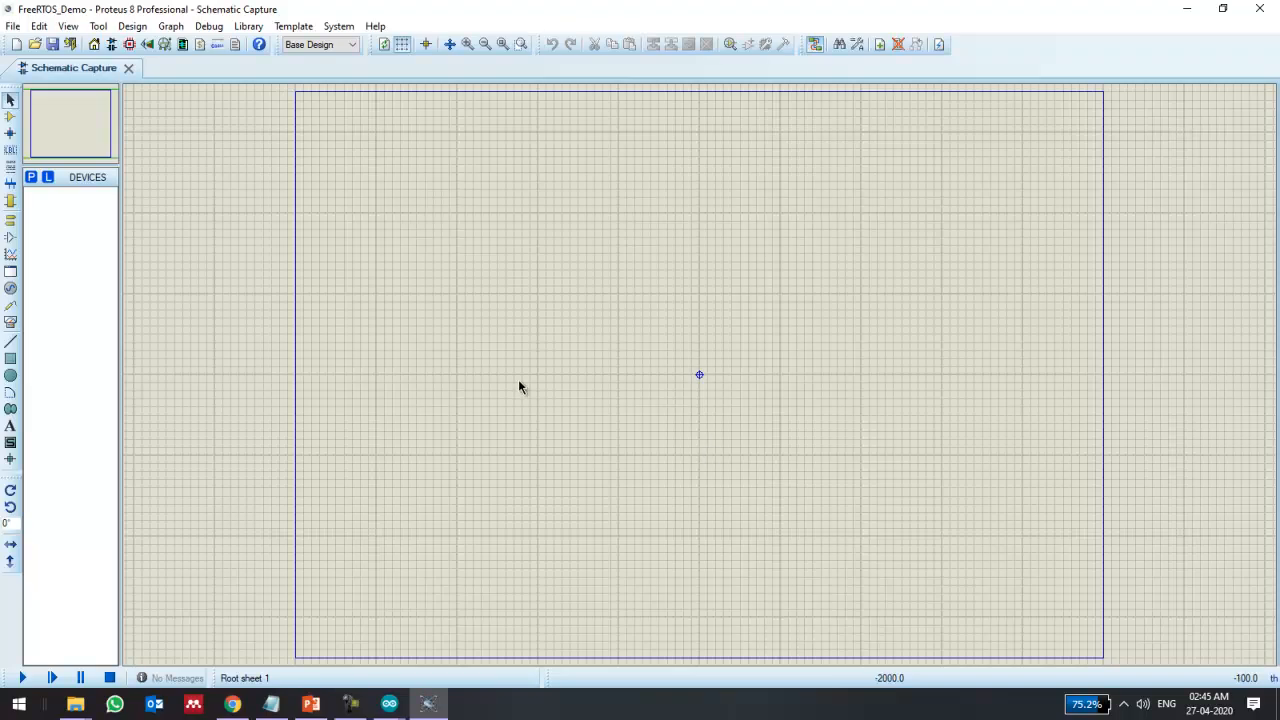
Step: Search the device library for "arduino" and add ARDUINO UNO from the ArduinoTEP library to the project's devices
left_click(31, 178)
type("ar")
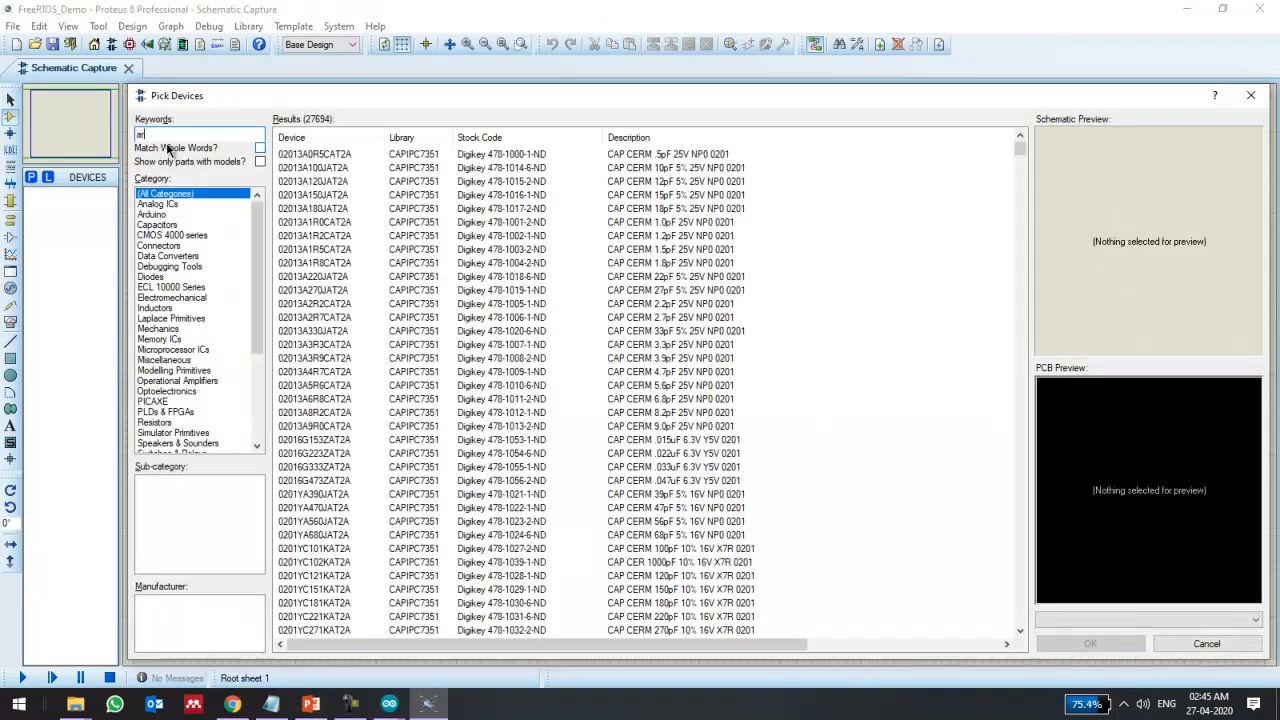
type("duino")
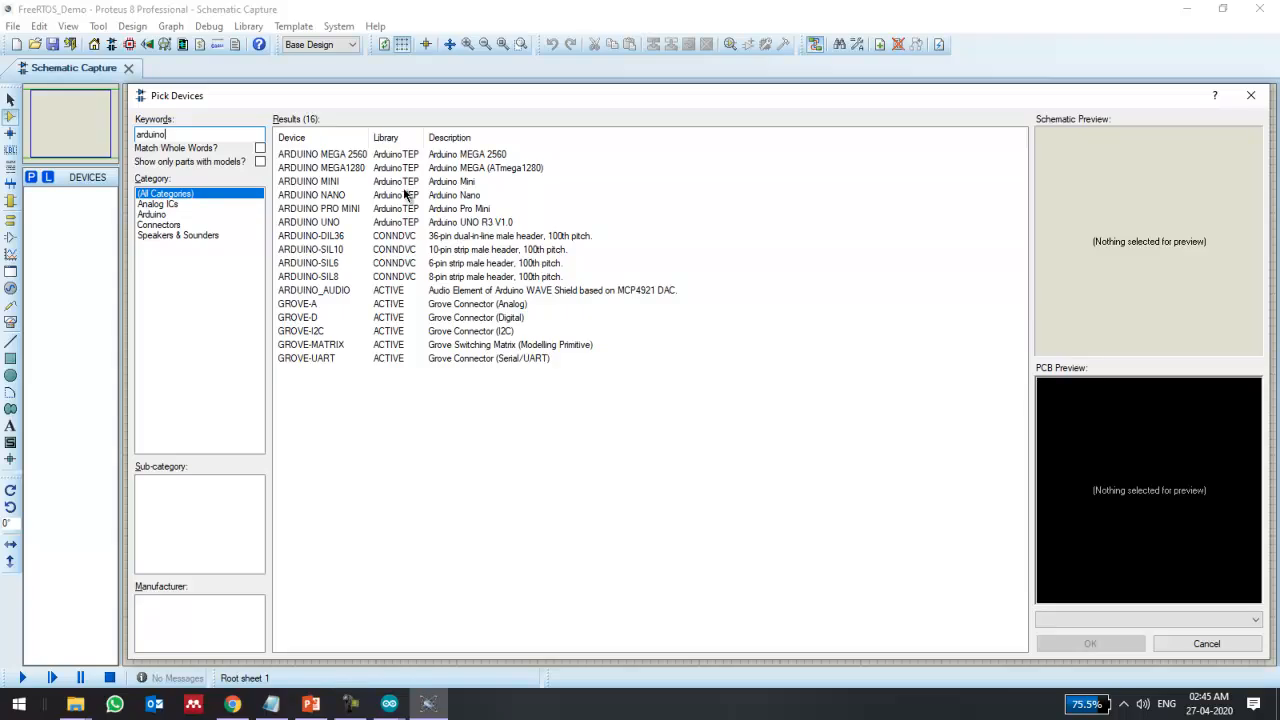
left_click(294, 223)
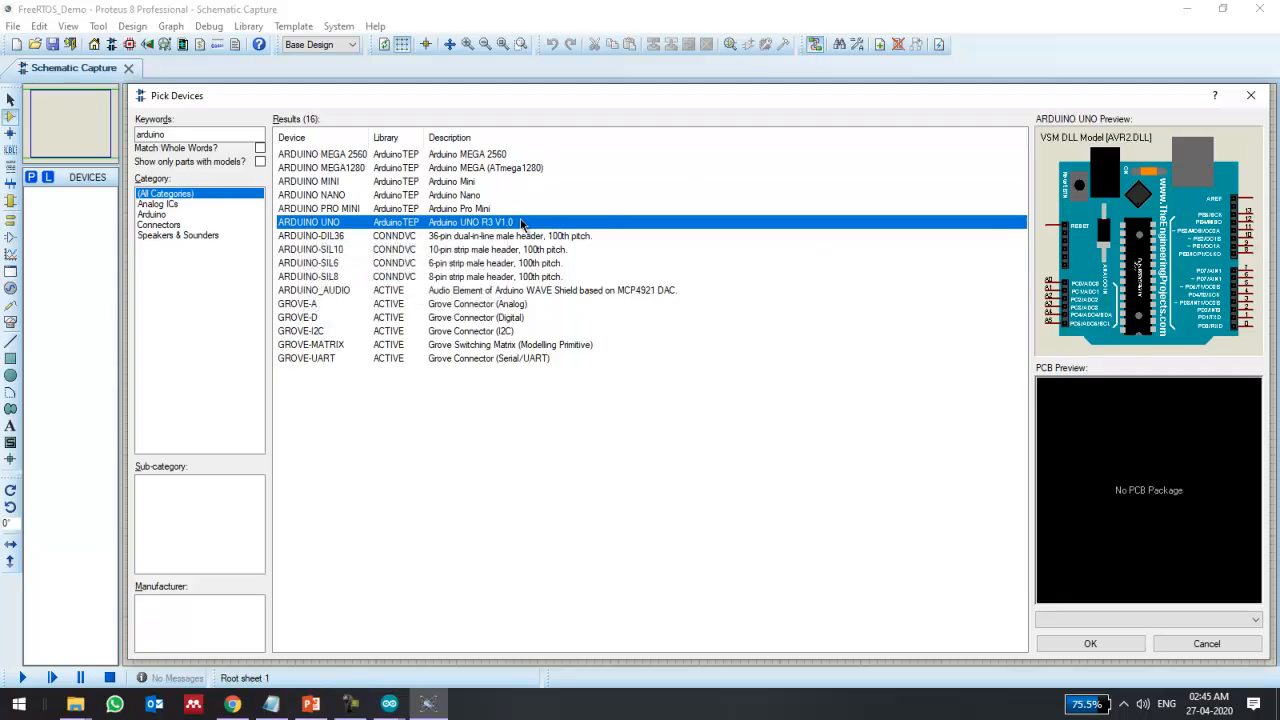
left_click(1106, 643)
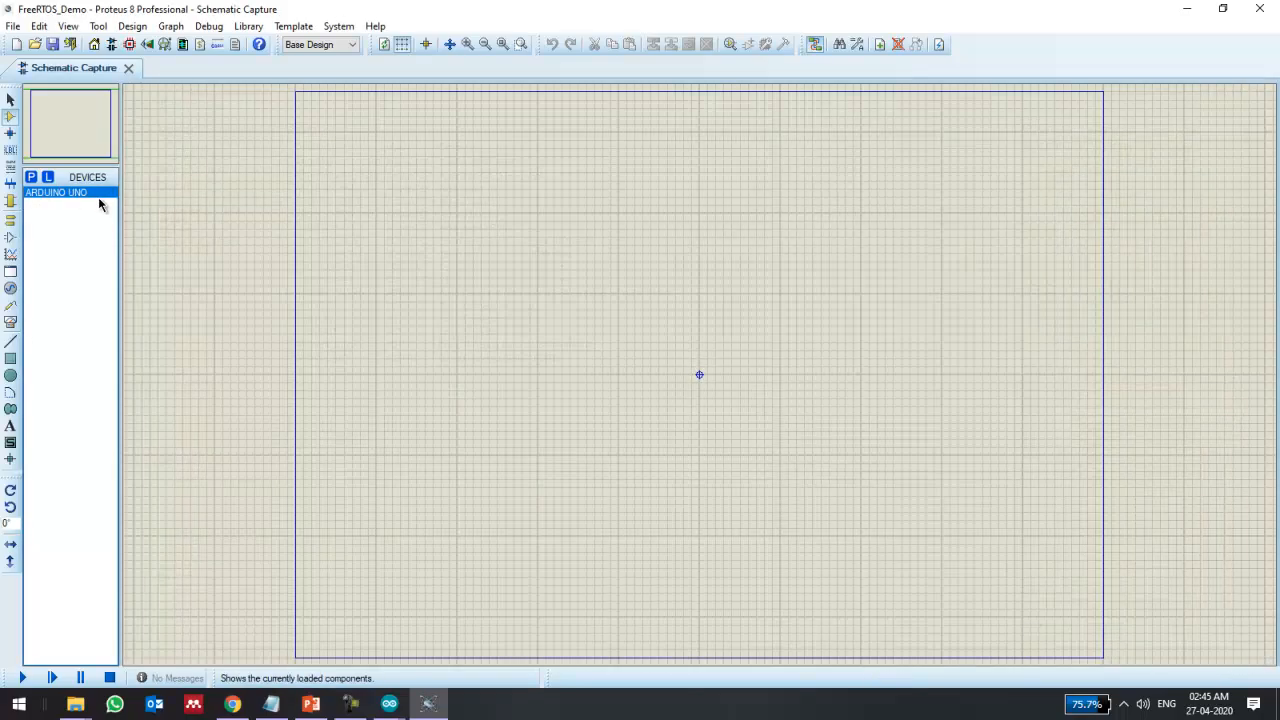
Step: Search the device library for "pot-hg" and add the POT-HG interactive potentiometer to the project's devices
left_click(32, 178)
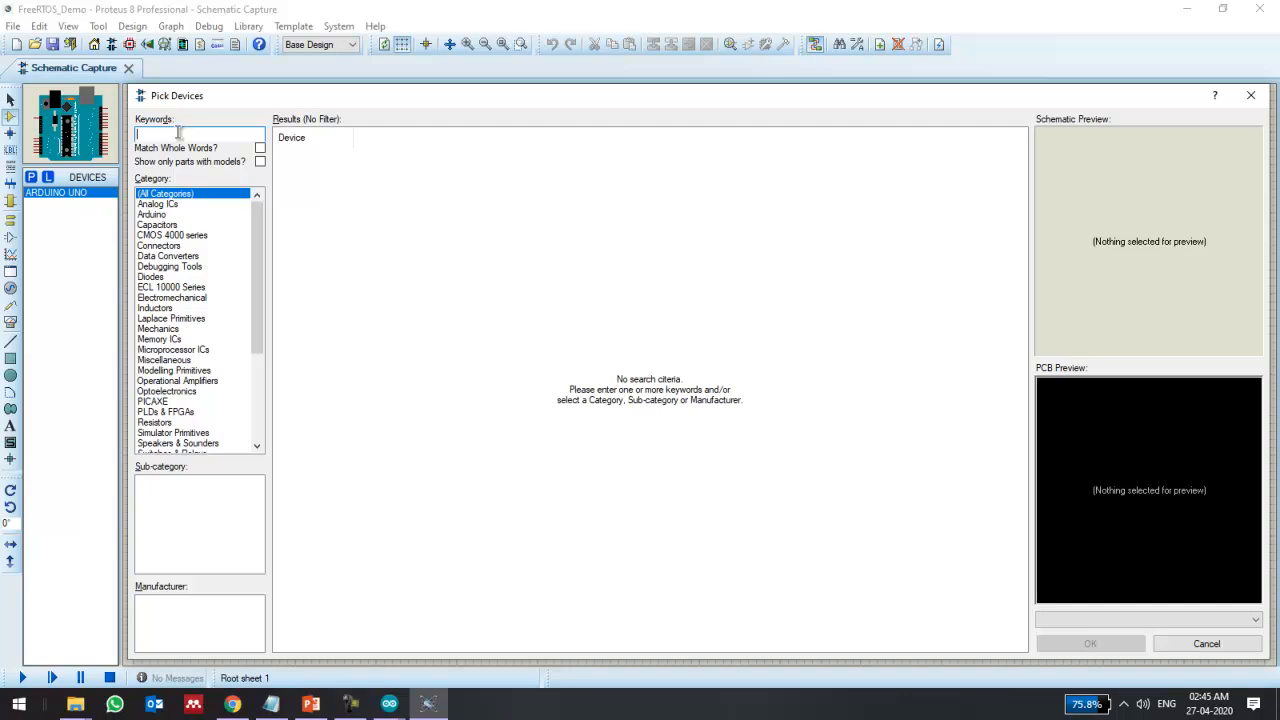
type("pot")
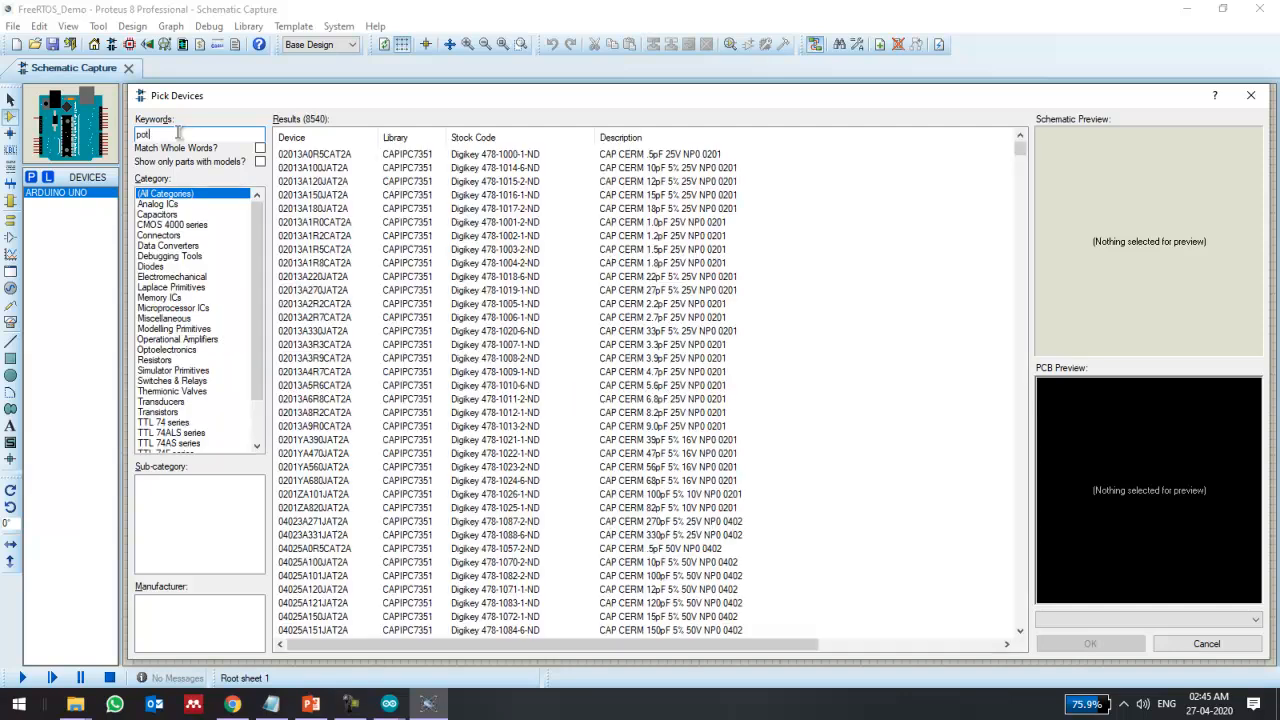
type("-hg")
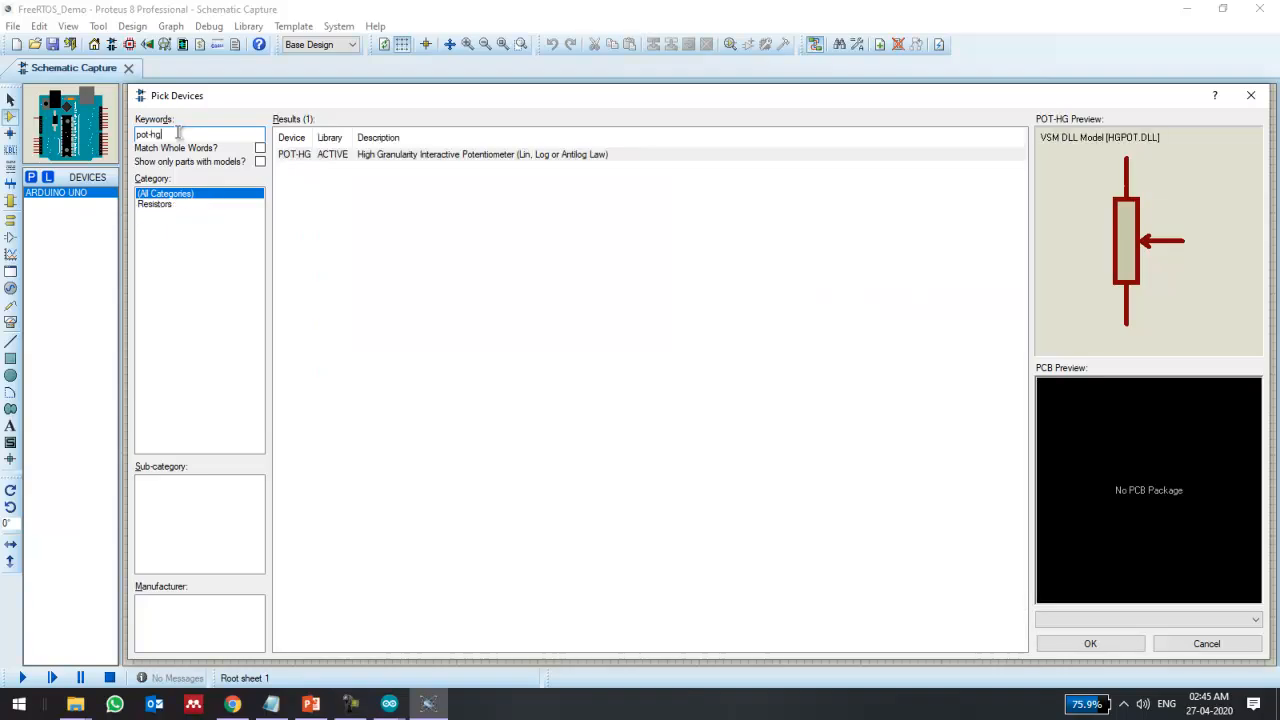
left_click(332, 158)
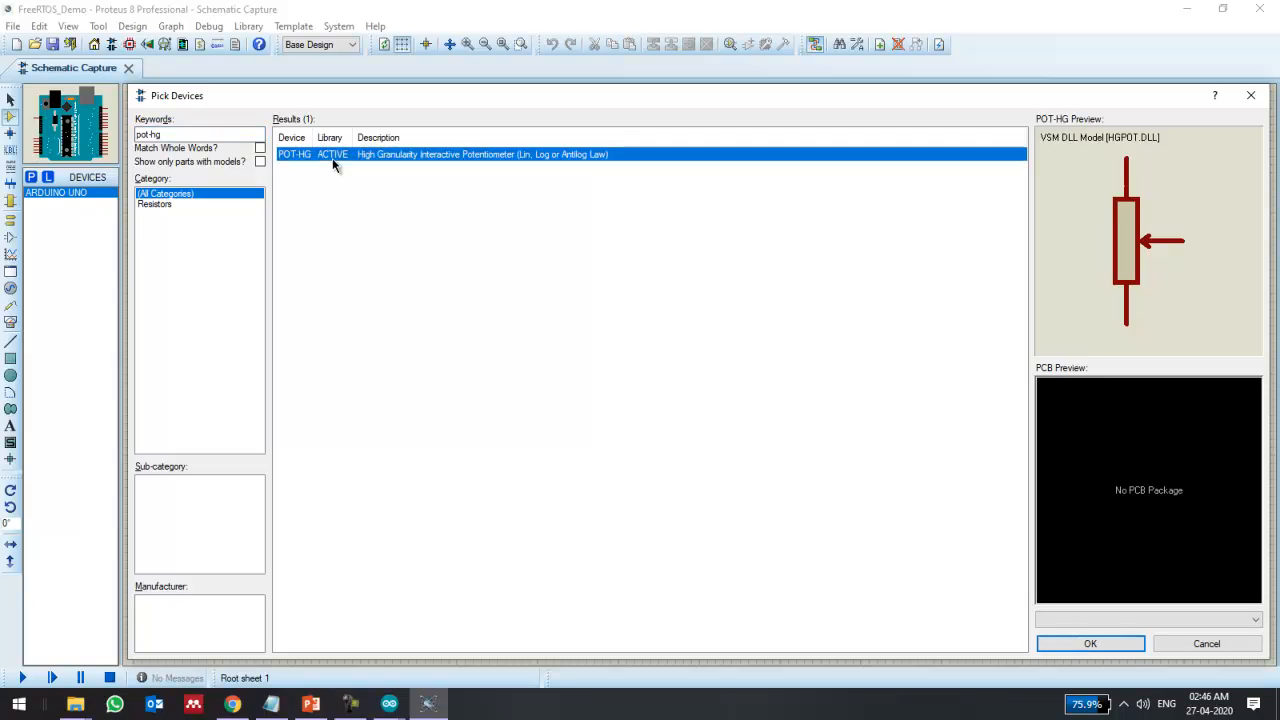
left_click(1130, 644)
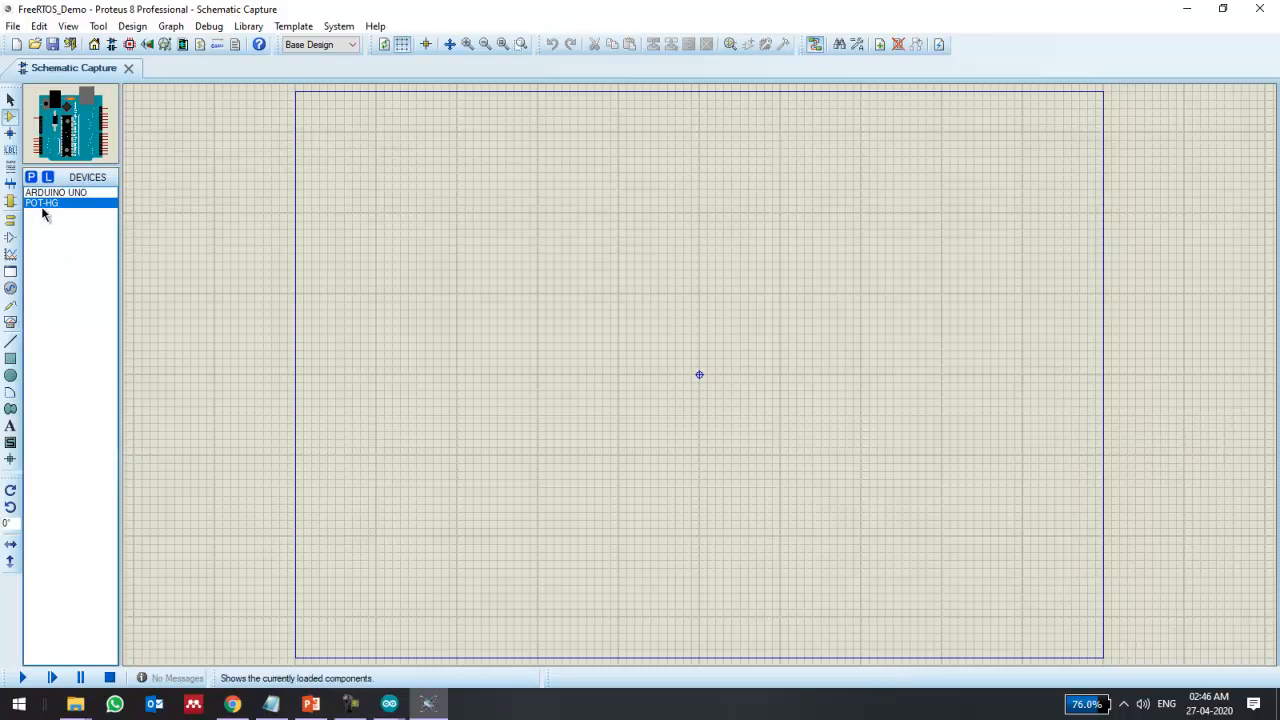
Step: Search the device library for "led green" and add the animated LED-GREEN model to the project's devices
left_click(32, 178)
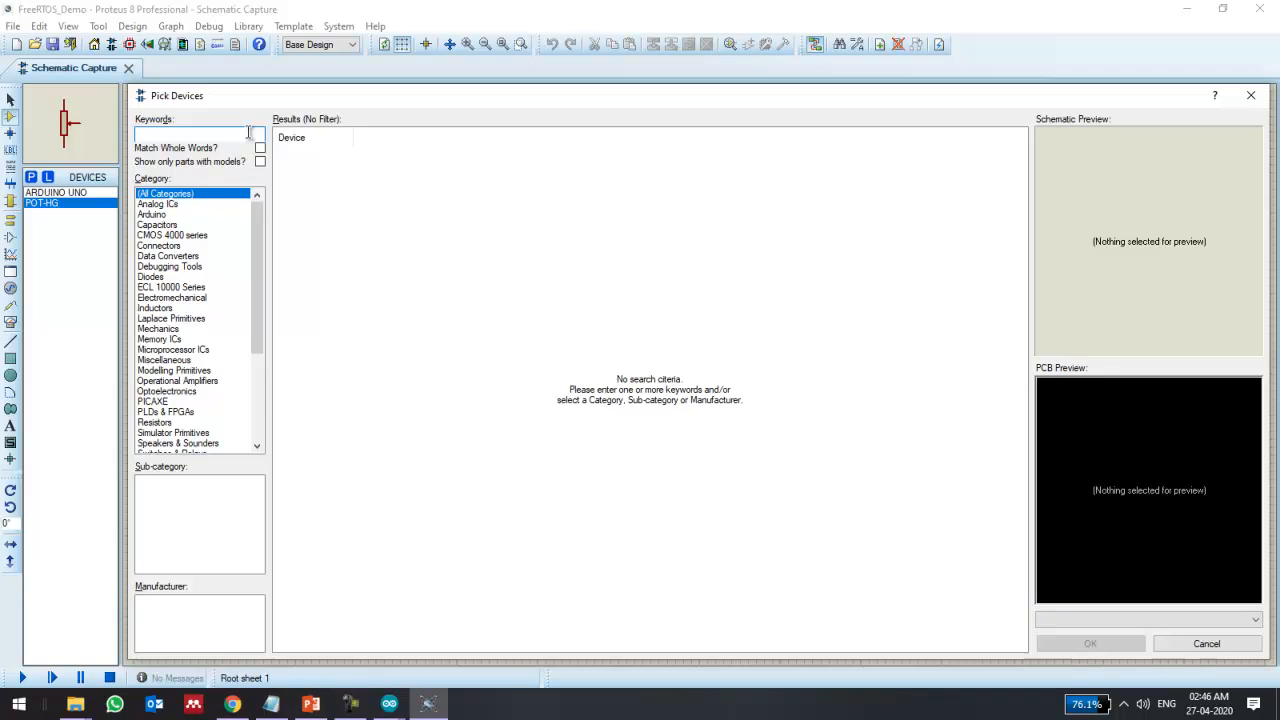
type("led green")
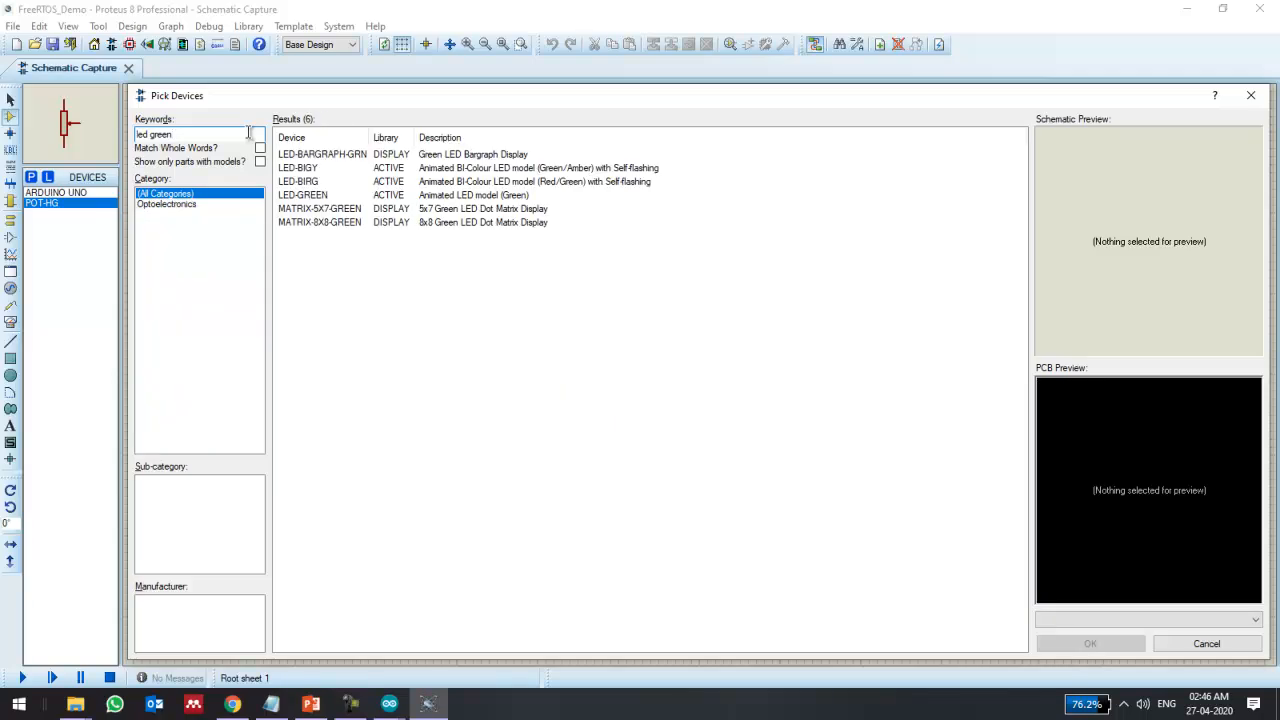
left_click(290, 198)
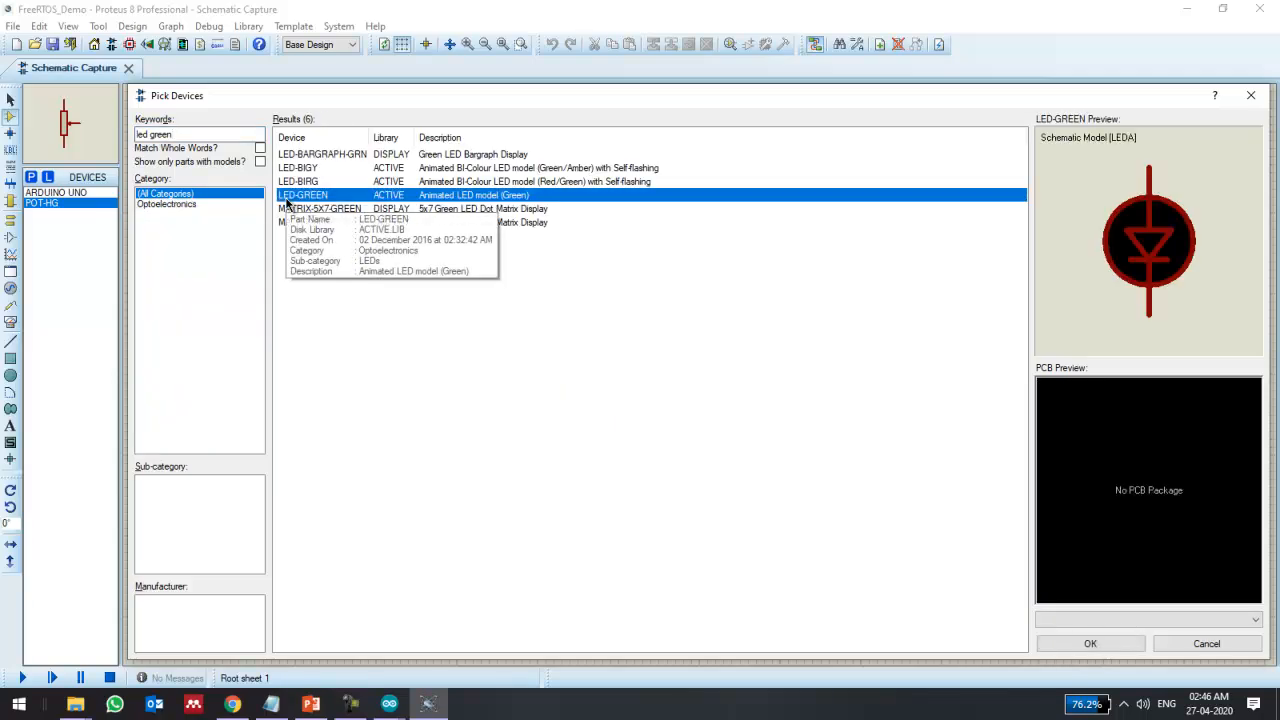
left_click(1090, 644)
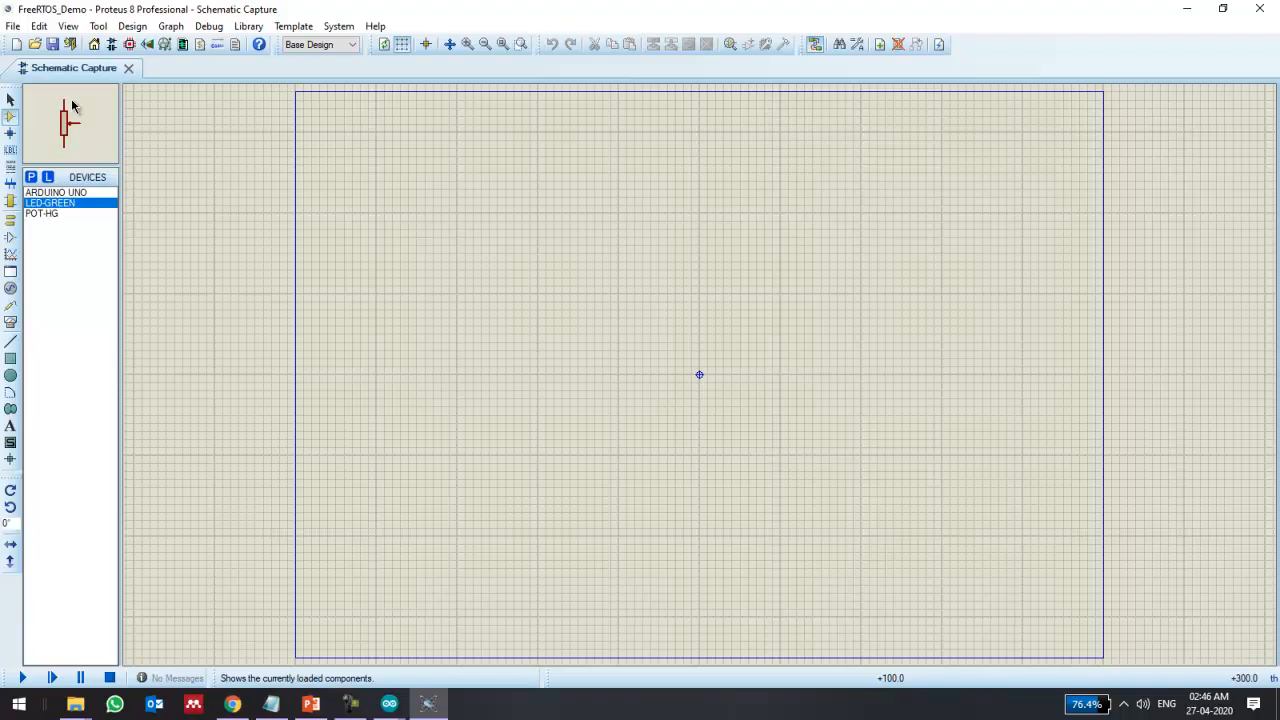
Step: Place the ARDUINO UNO board near the middle of the schematic sheet
left_click(55, 192)
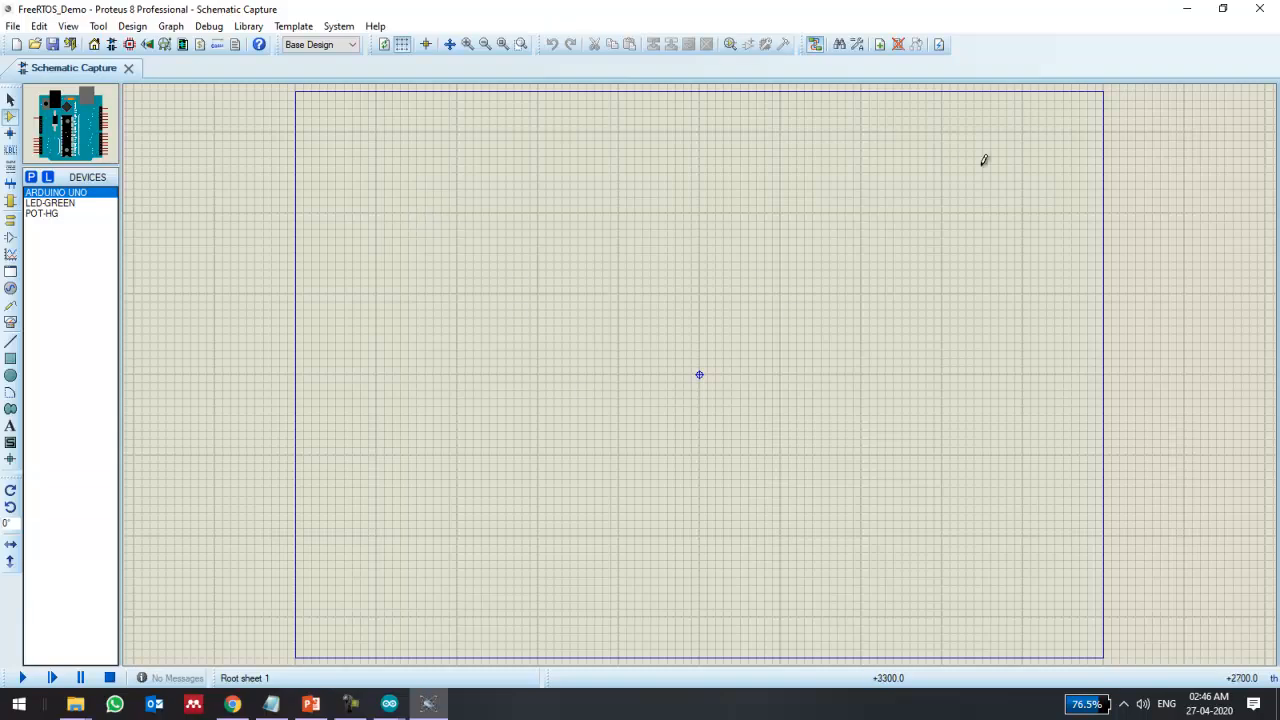
left_click(628, 263)
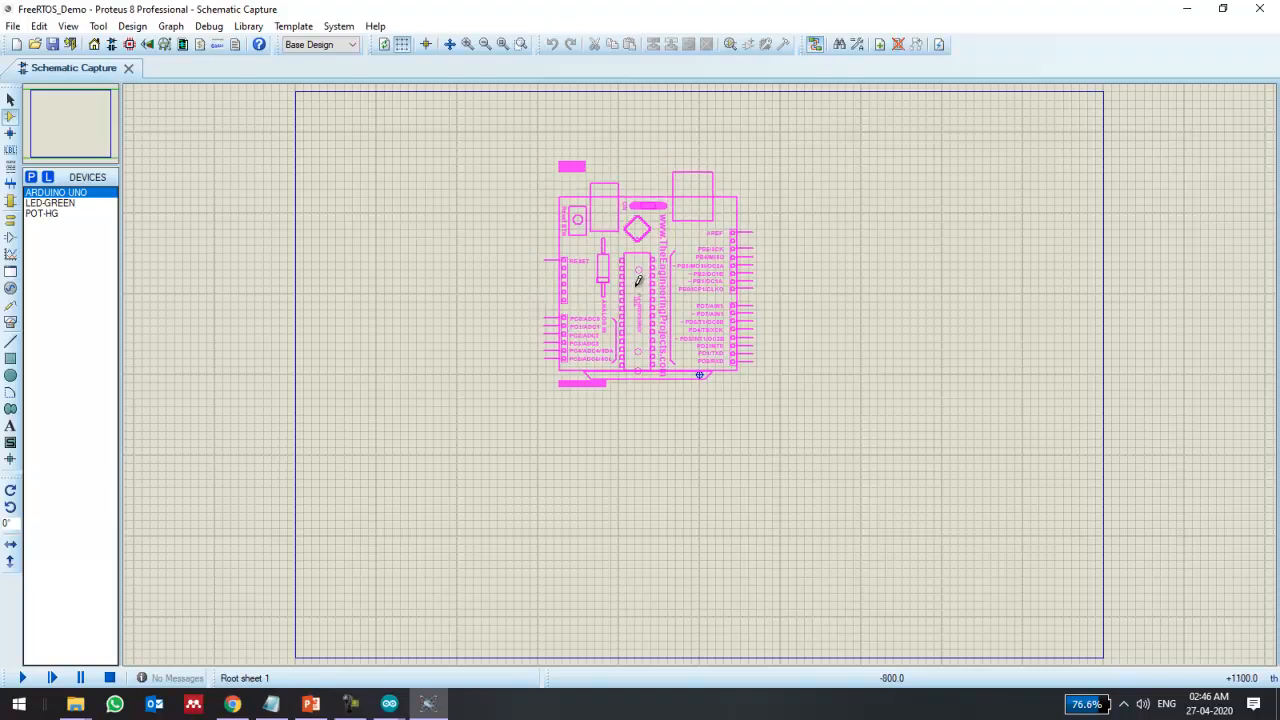
left_click(640, 343)
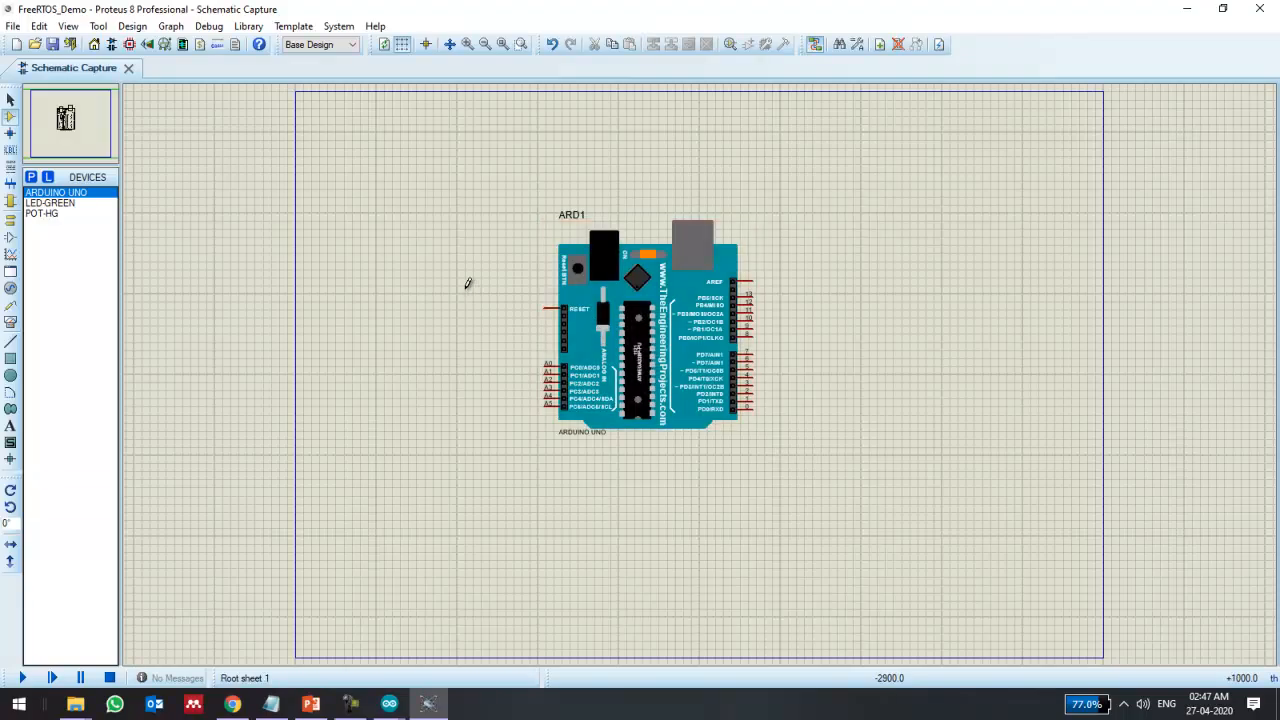
Step: Place the LED-GREEN component to the right of the Arduino board, level with its upper digital pins
left_click(78, 204)
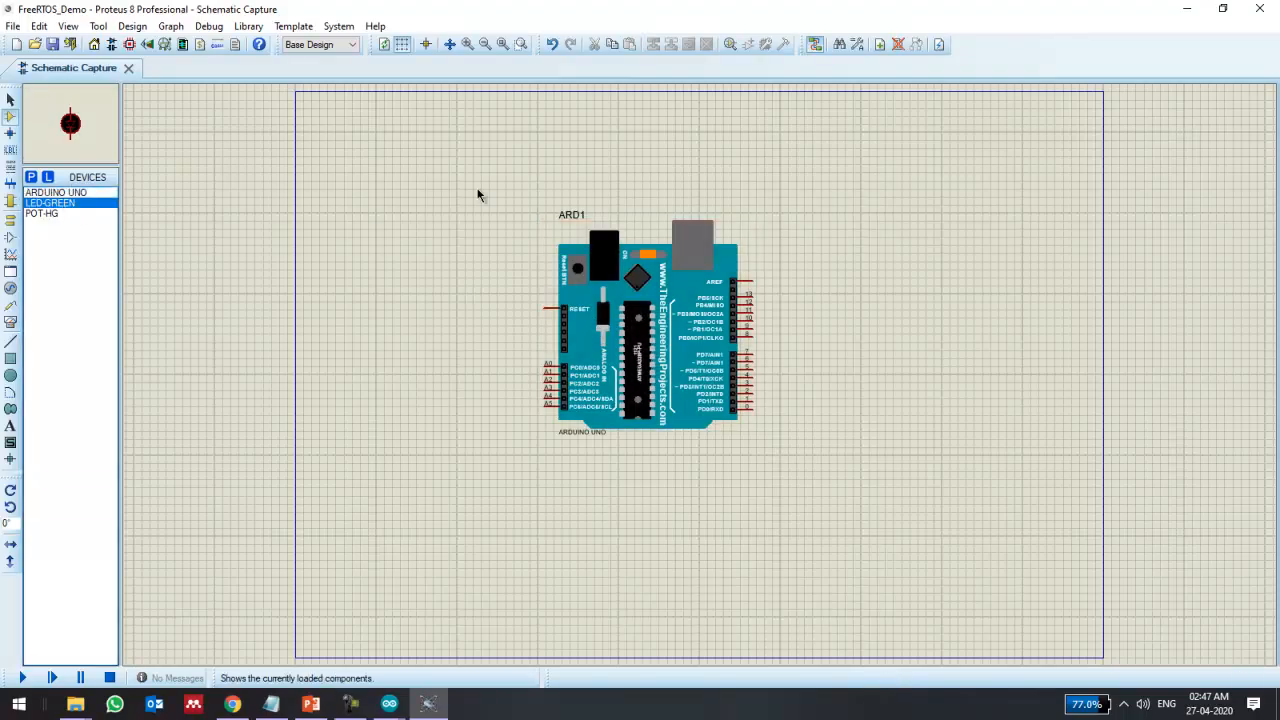
left_click(822, 295)
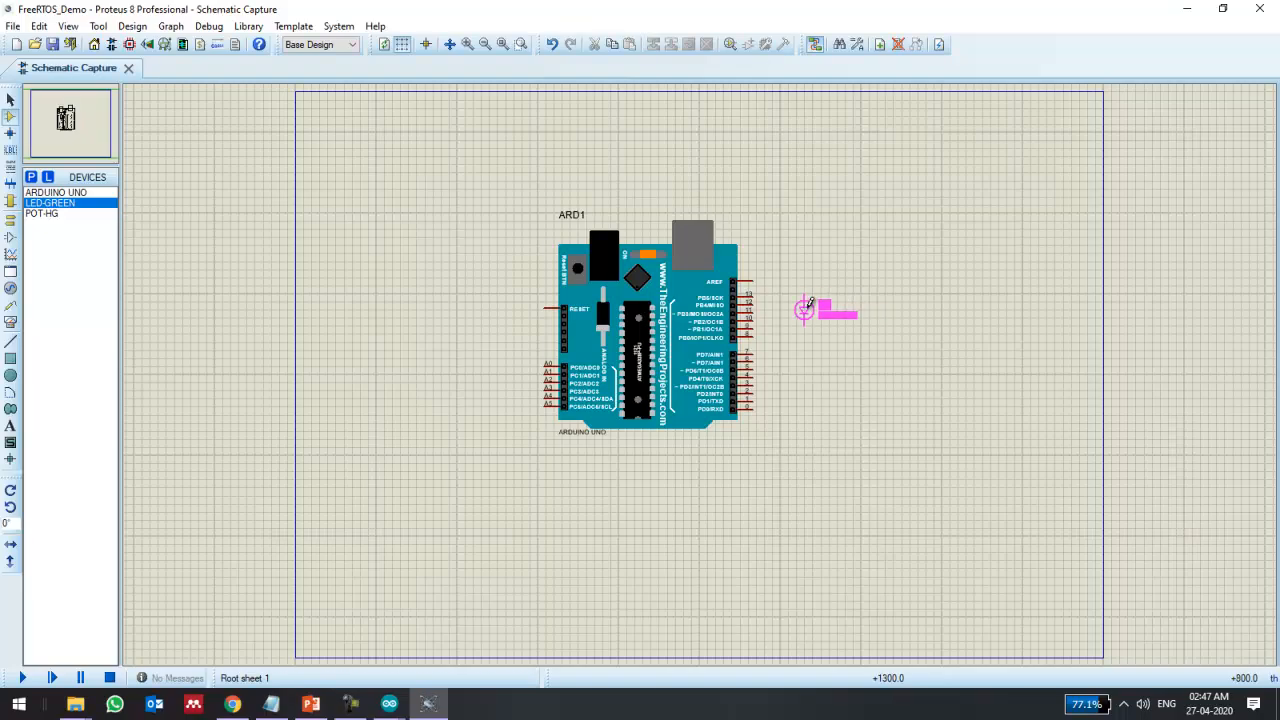
left_click(806, 313)
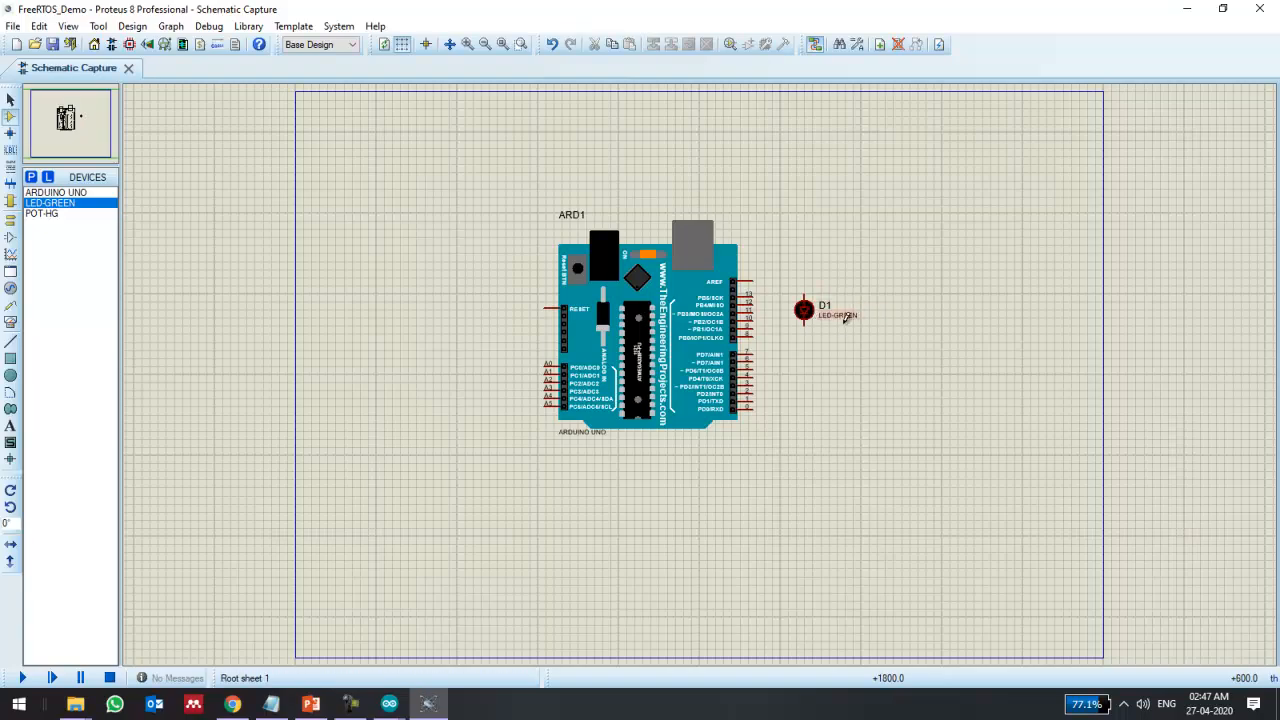
Step: Wire the Arduino's digital pin 13 to the upper terminal of the green LED
left_click(10, 101)
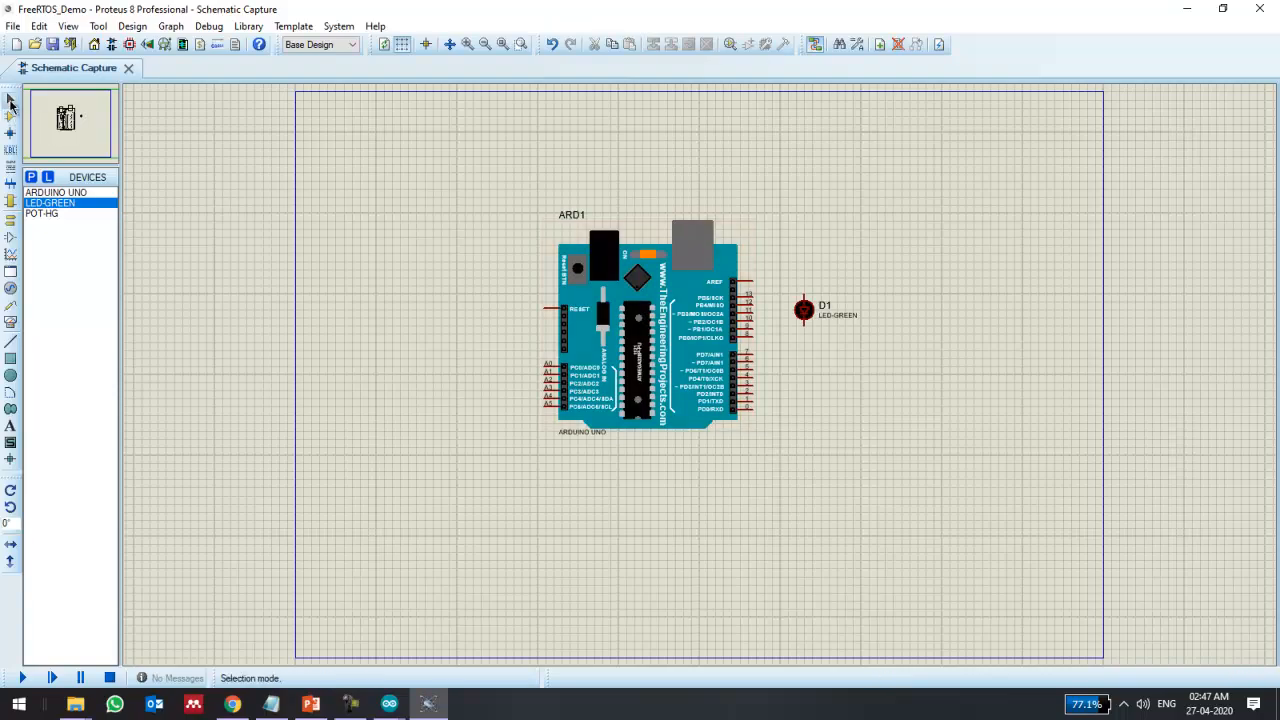
left_click(751, 296)
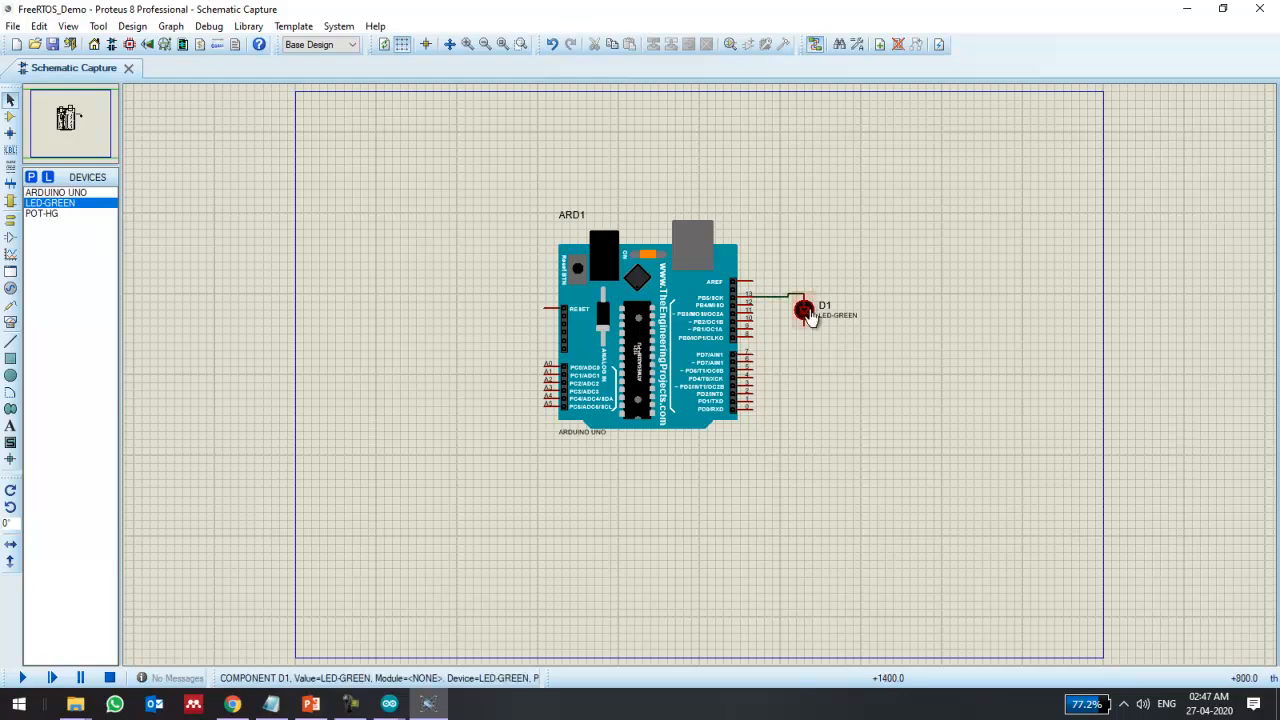
left_click(804, 325)
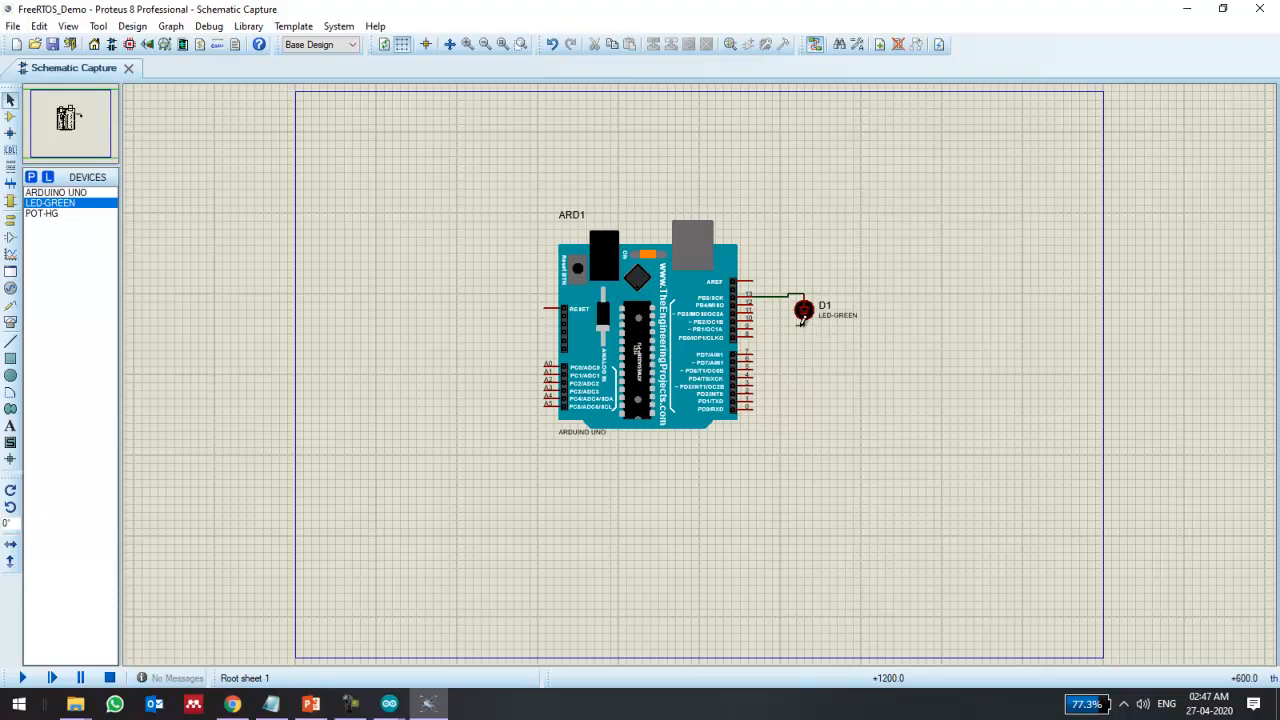
double_click(804, 325)
key("ctrl+z")
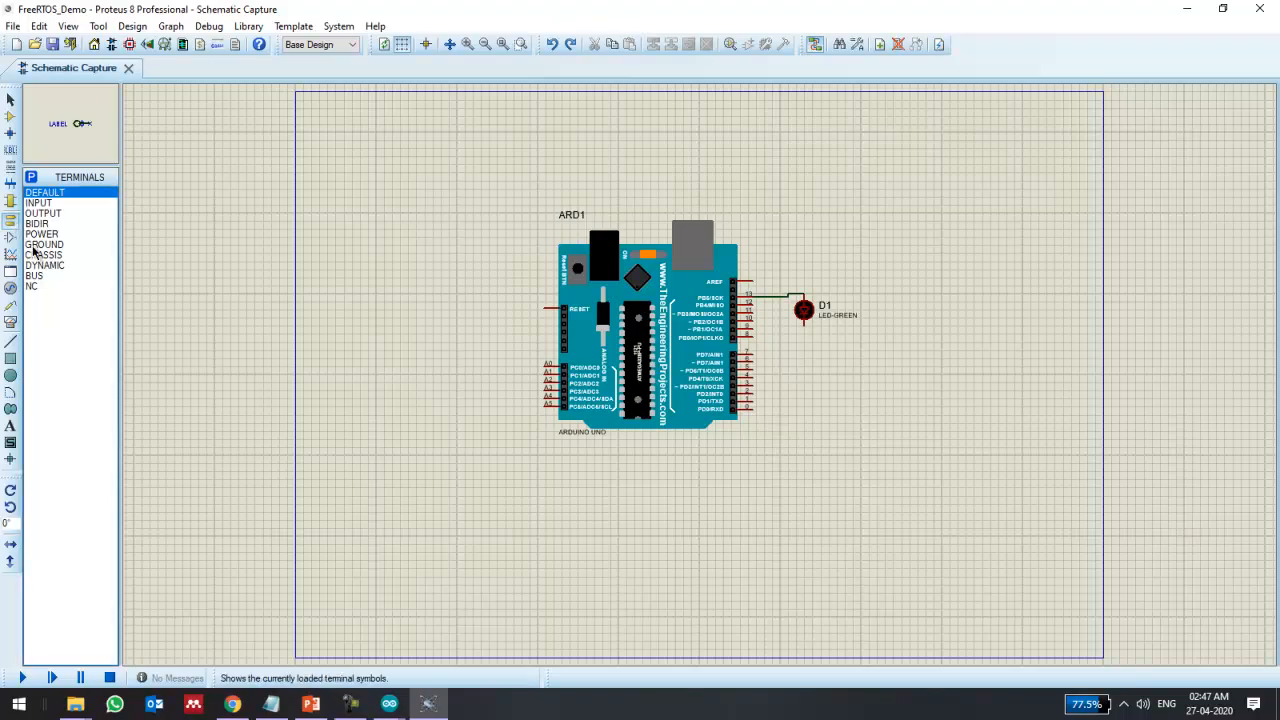
Step: Place a GROUND terminal below the green LED and connect it to the LED's lower terminal
left_click(39, 245)
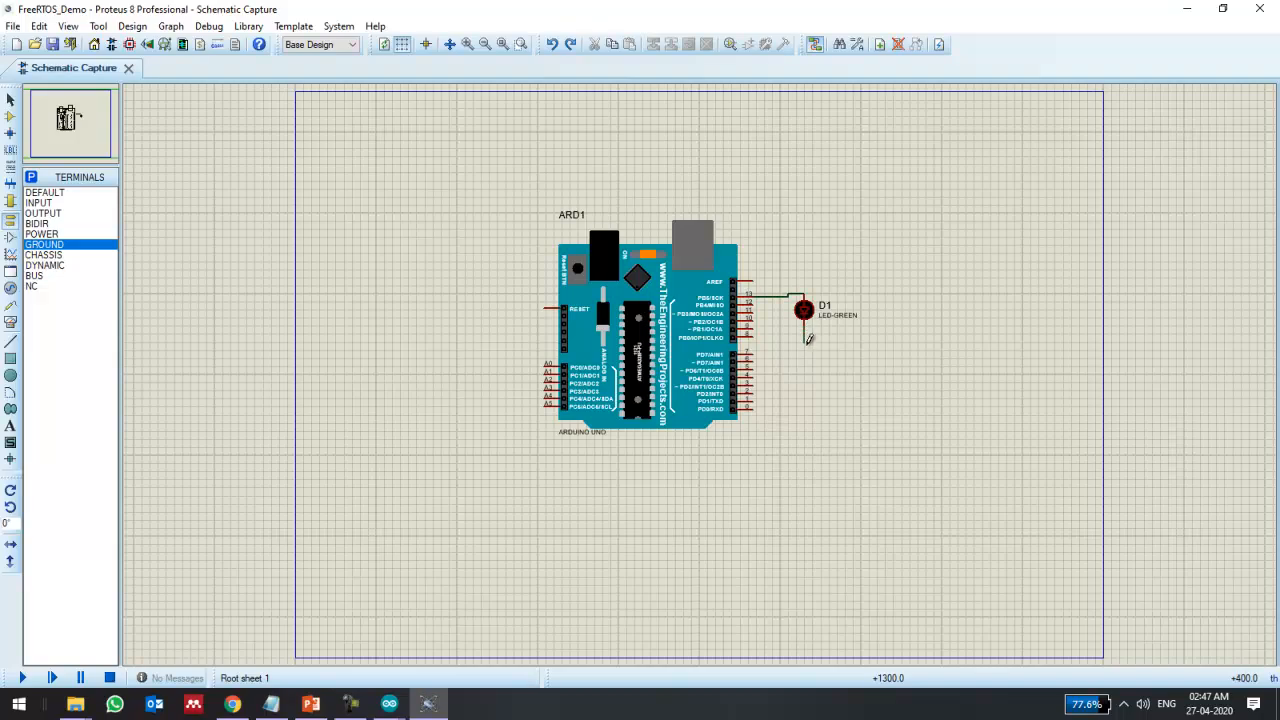
left_click(807, 341)
left_click(805, 366)
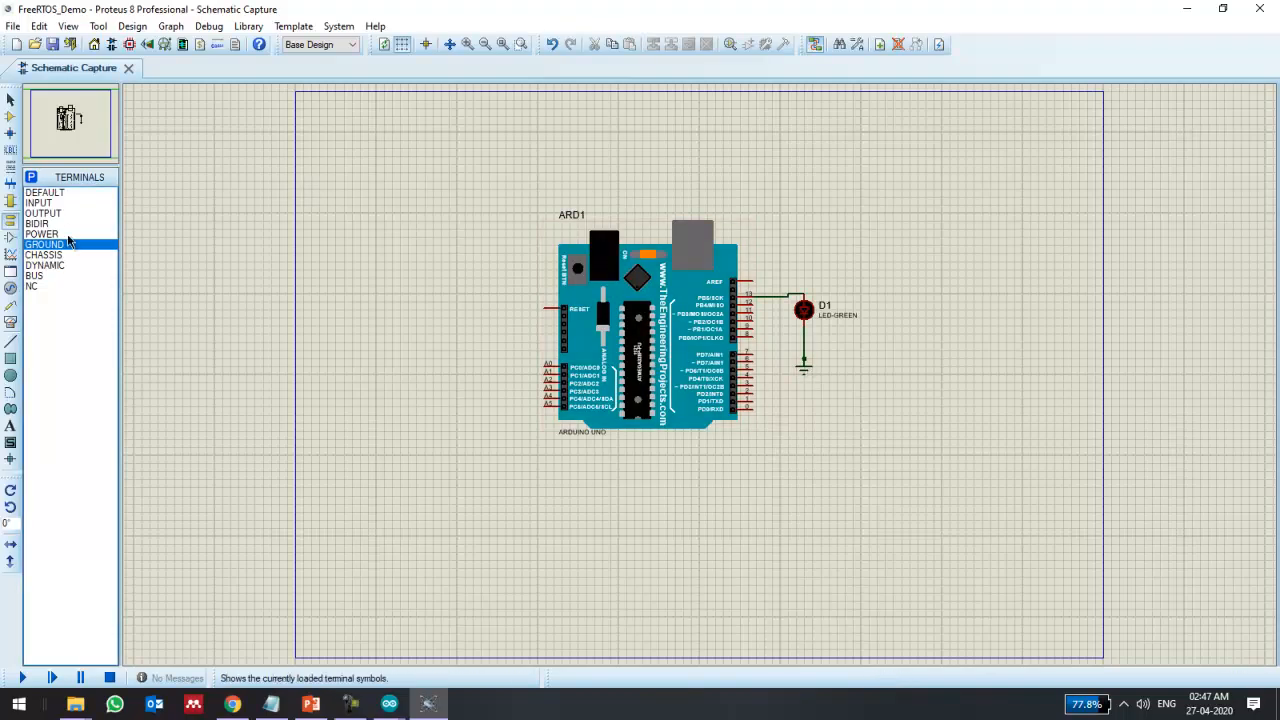
left_click(30, 179)
left_click(1248, 96)
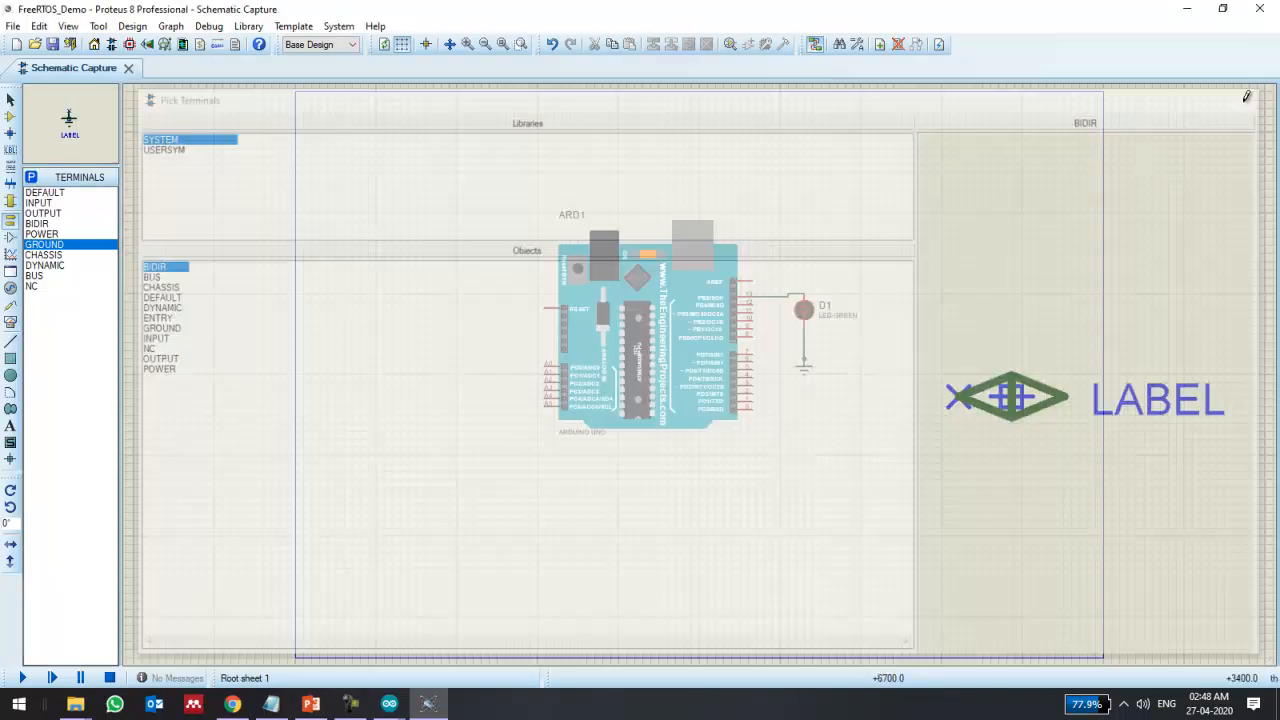
left_click(10, 100)
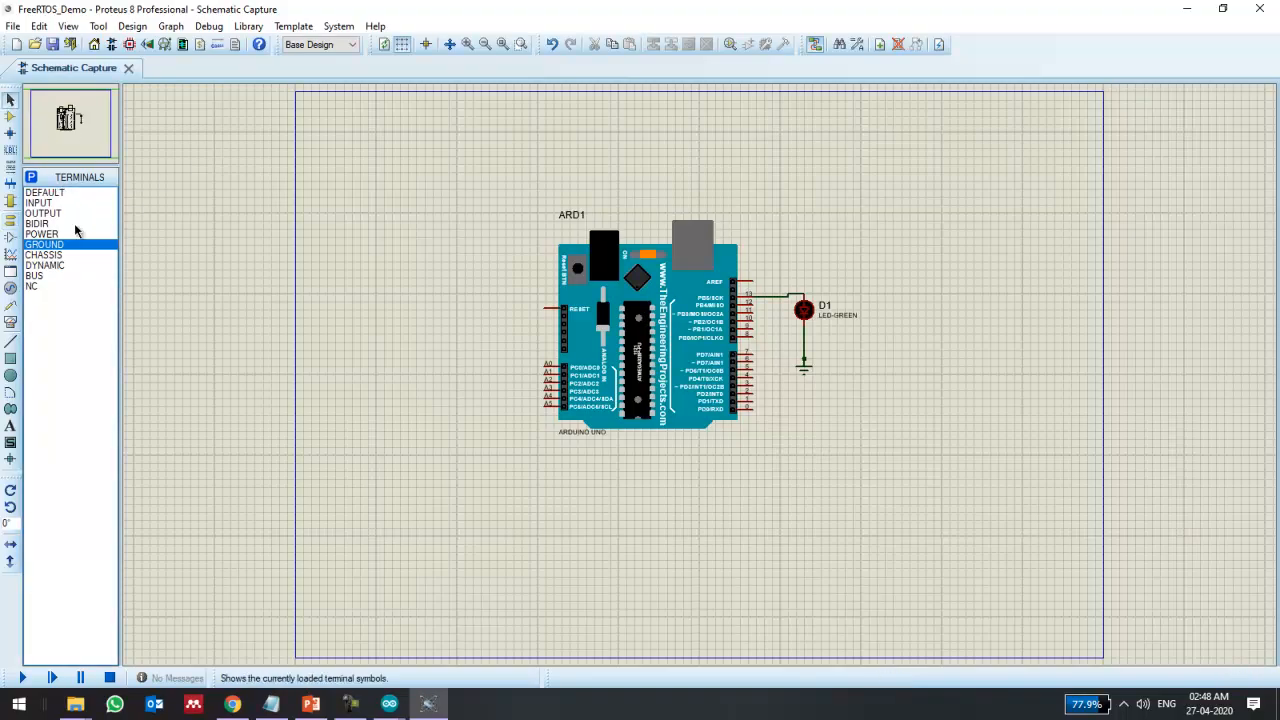
Step: Place the POT-HG potentiometer to the left of the Arduino board, level with its analog input pins
left_click(10, 116)
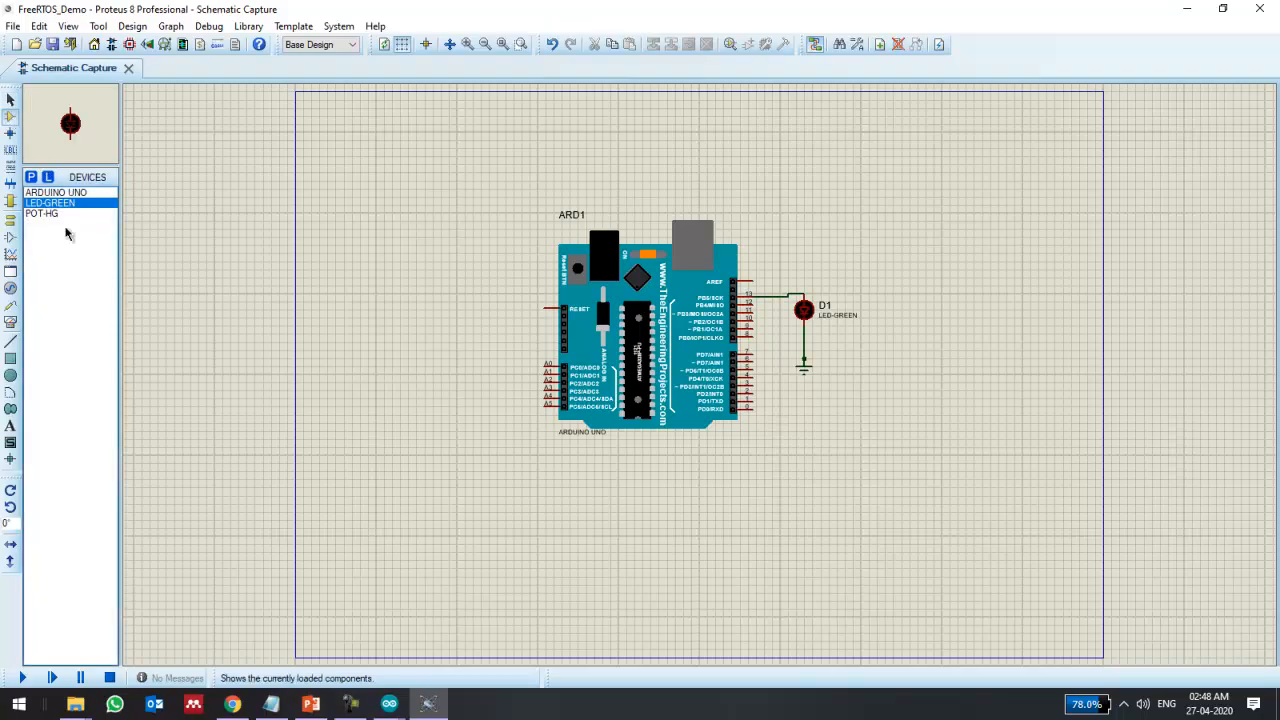
left_click(46, 215)
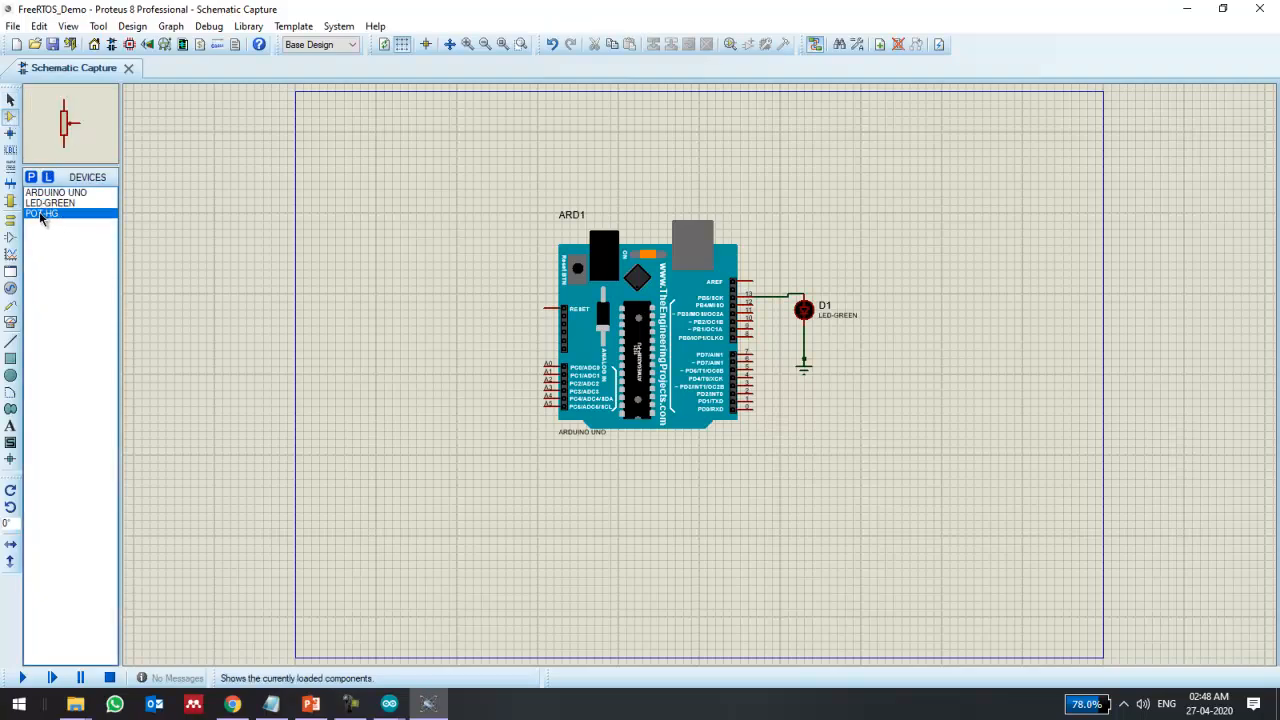
left_click(436, 360)
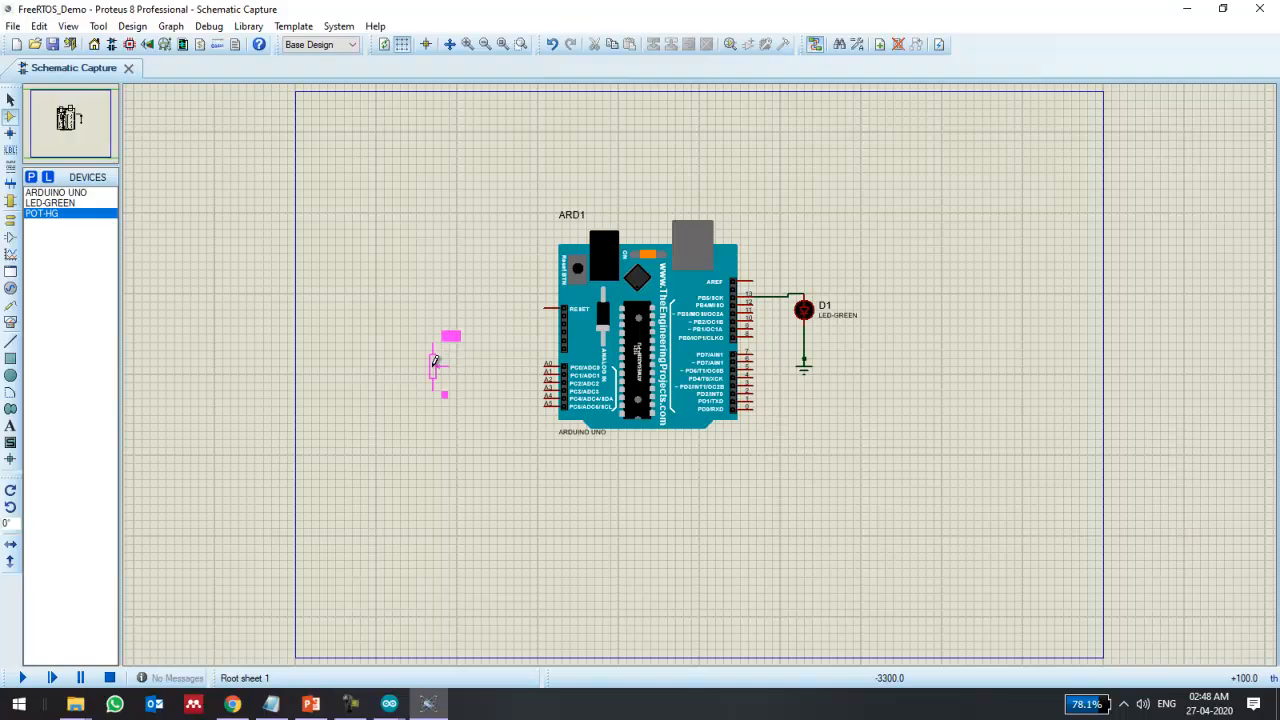
left_click(436, 360)
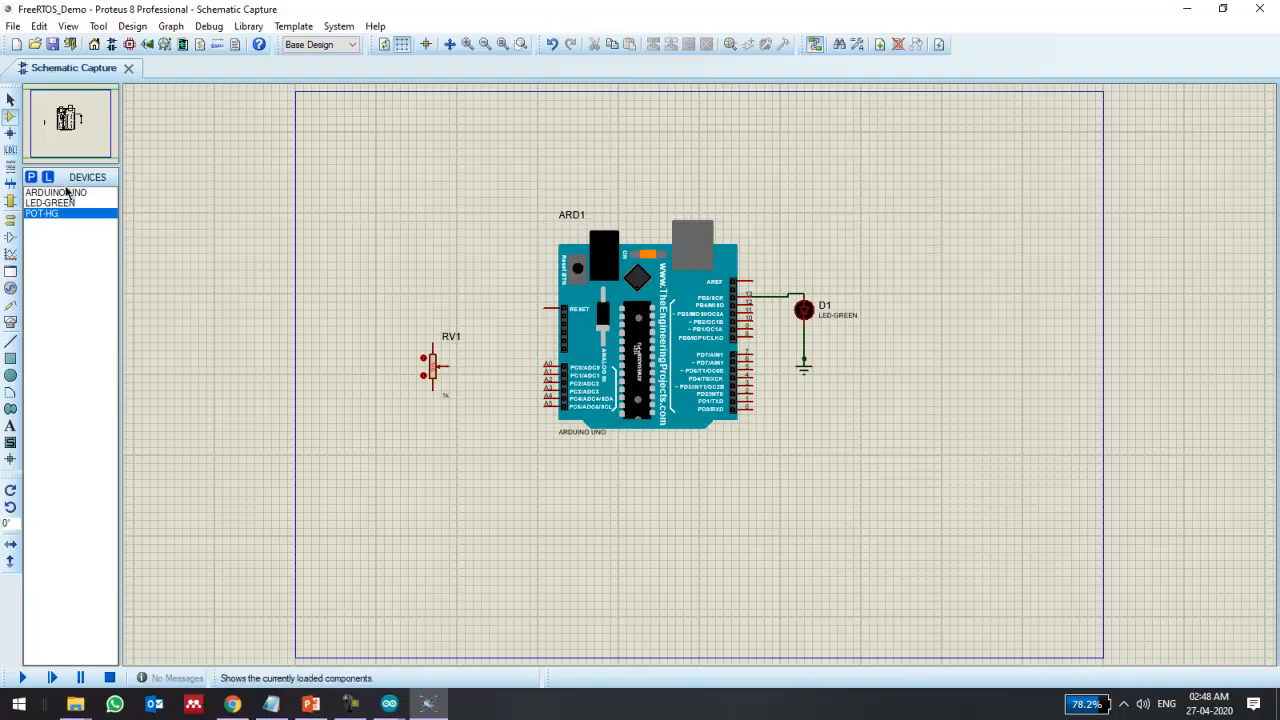
Step: Place a POWER terminal above the potentiometer and a GROUND terminal below it, connecting them to its upper and lower ends
left_click(10, 220)
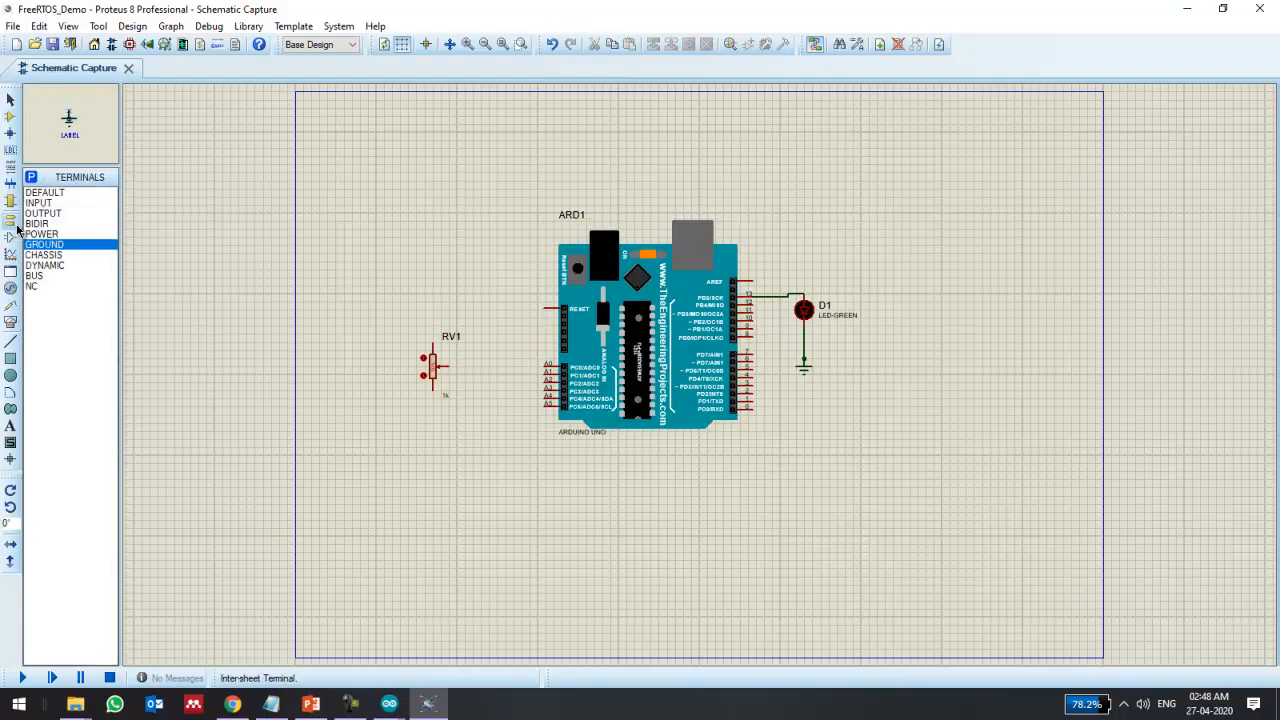
left_click(47, 234)
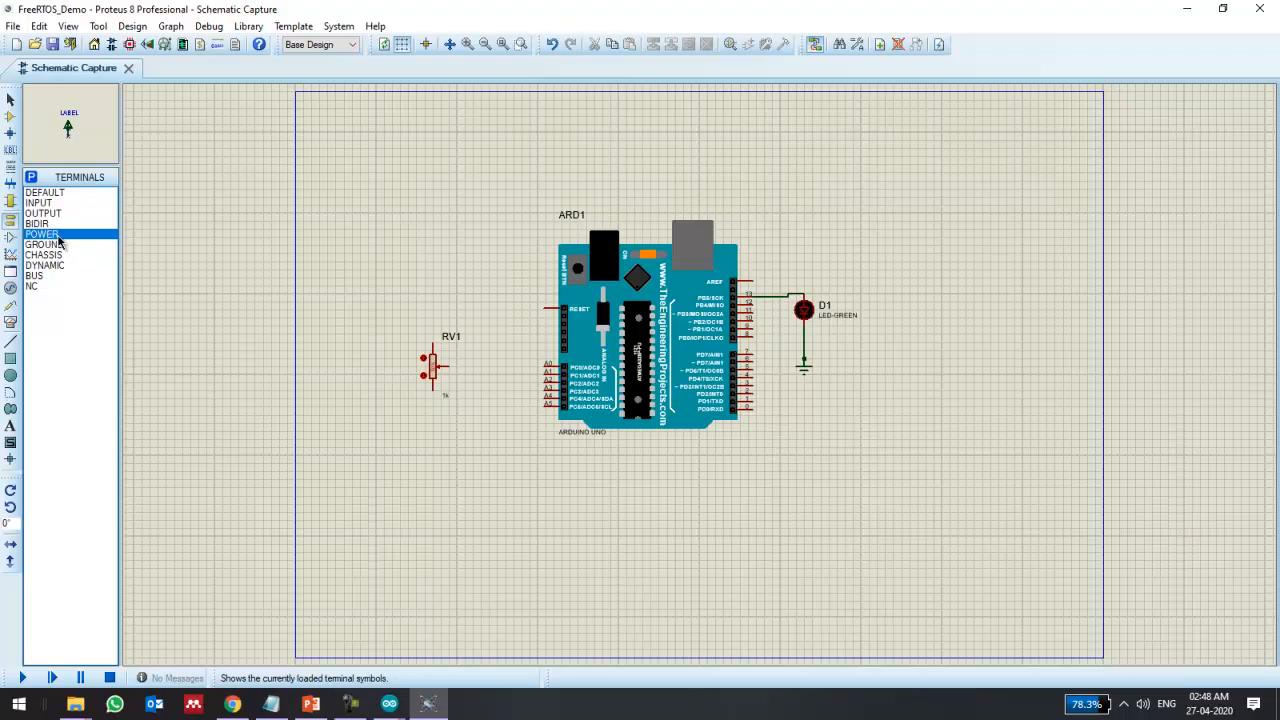
left_click(433, 304)
left_click(75, 246)
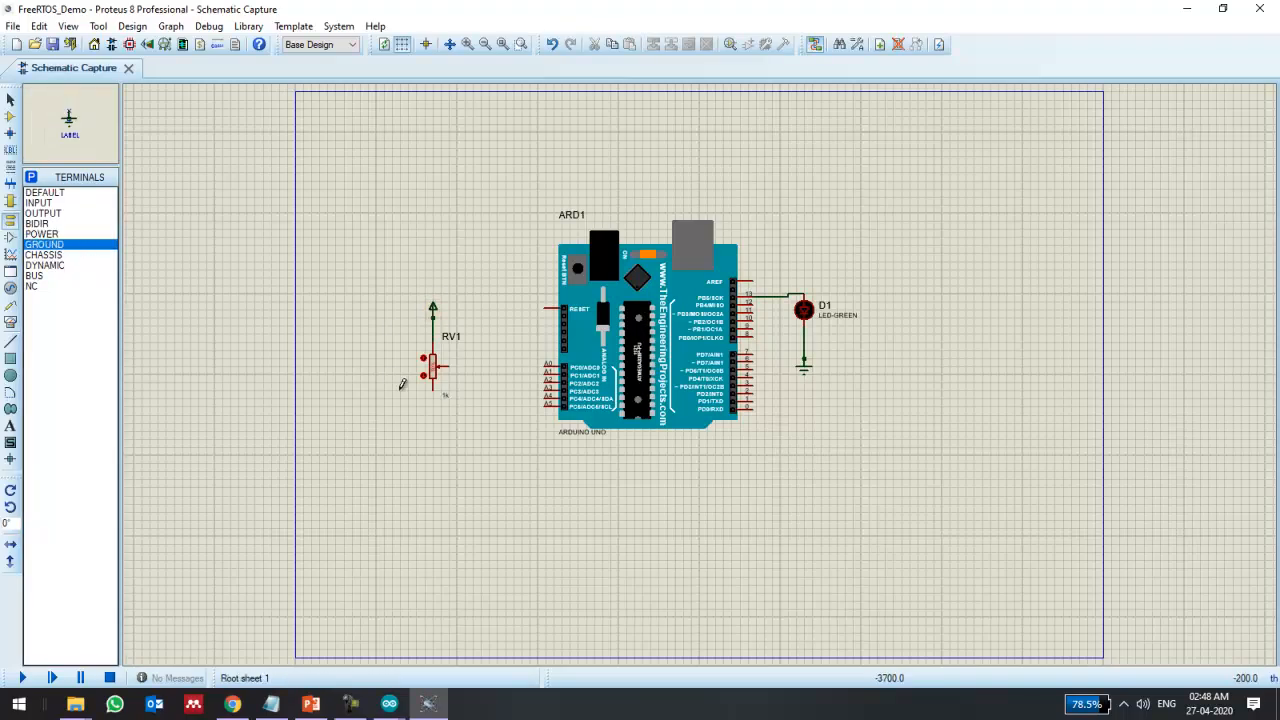
left_click(433, 389)
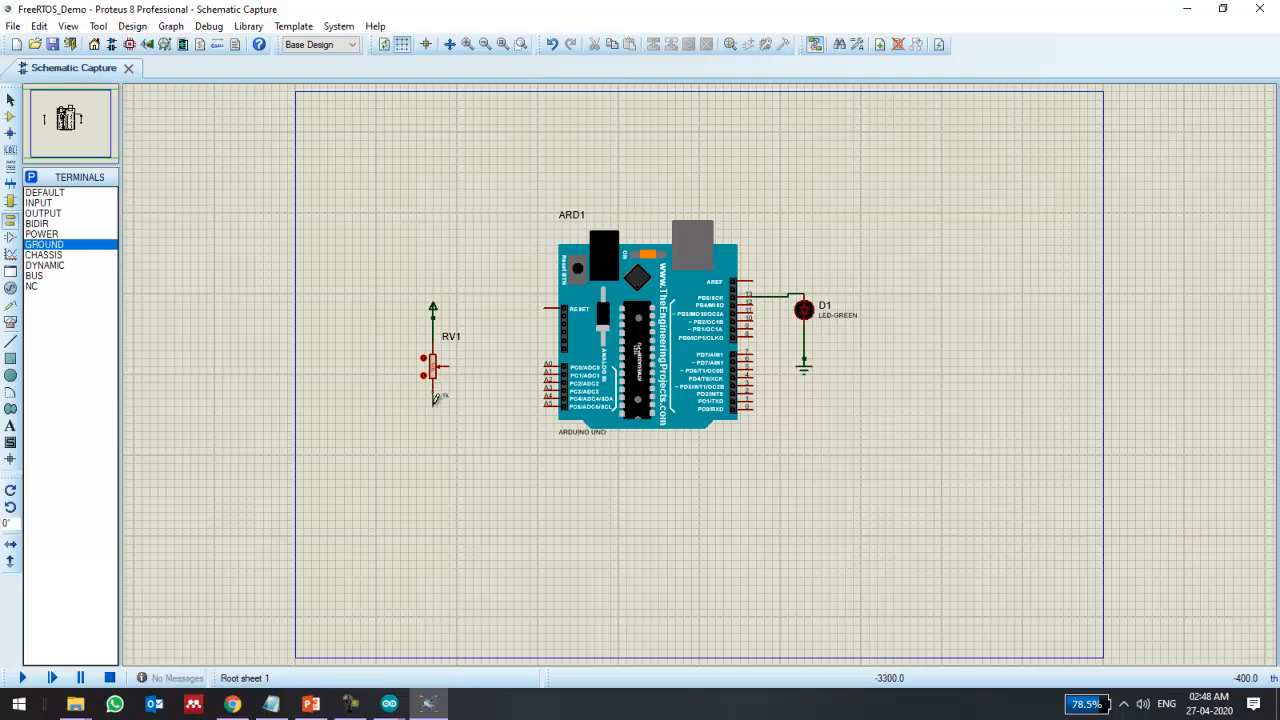
left_click(438, 411)
Step: Wire the potentiometer's wiper to the Arduino's analog input A0, leaving no stray wire behind
left_click(449, 366)
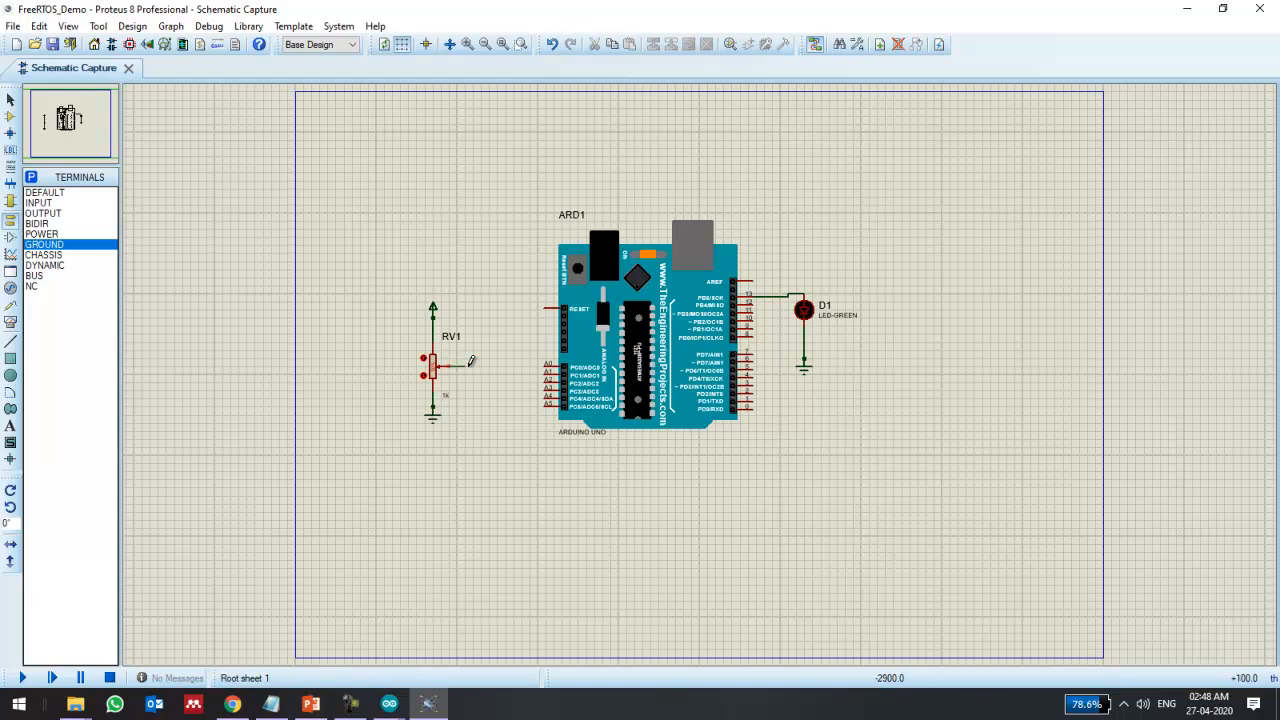
left_click(551, 370)
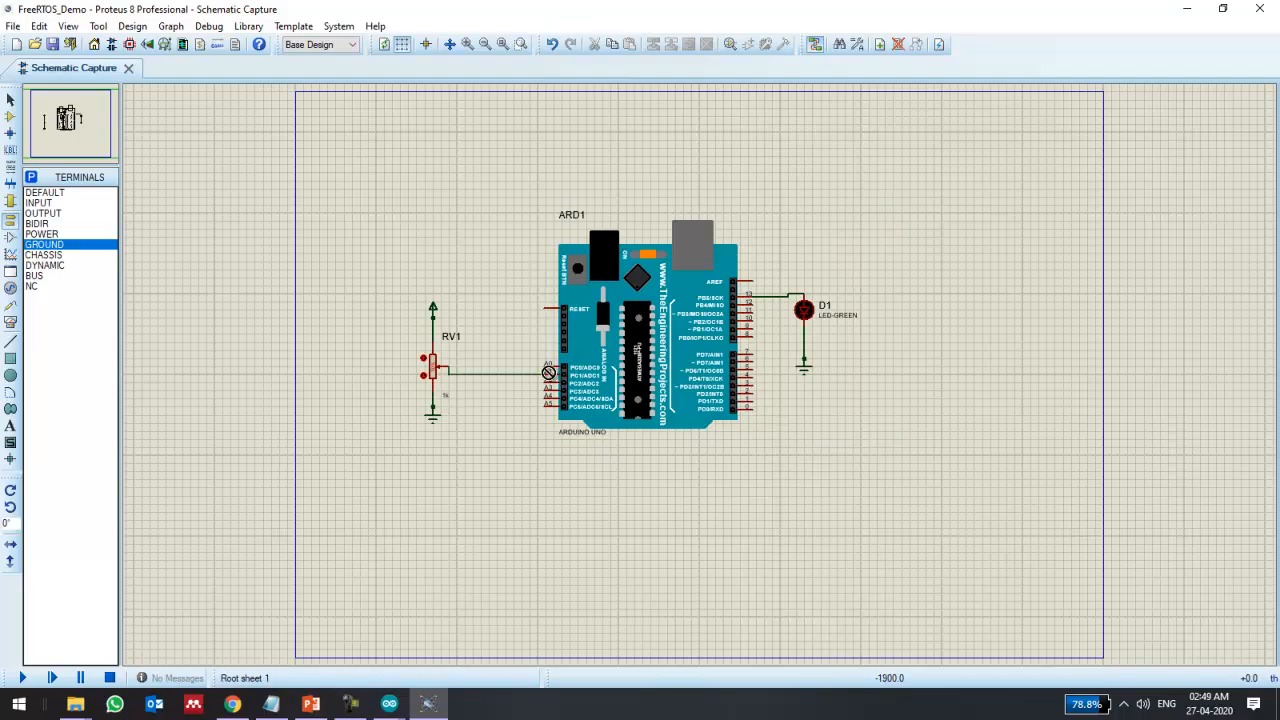
left_click(548, 364)
left_click(548, 360)
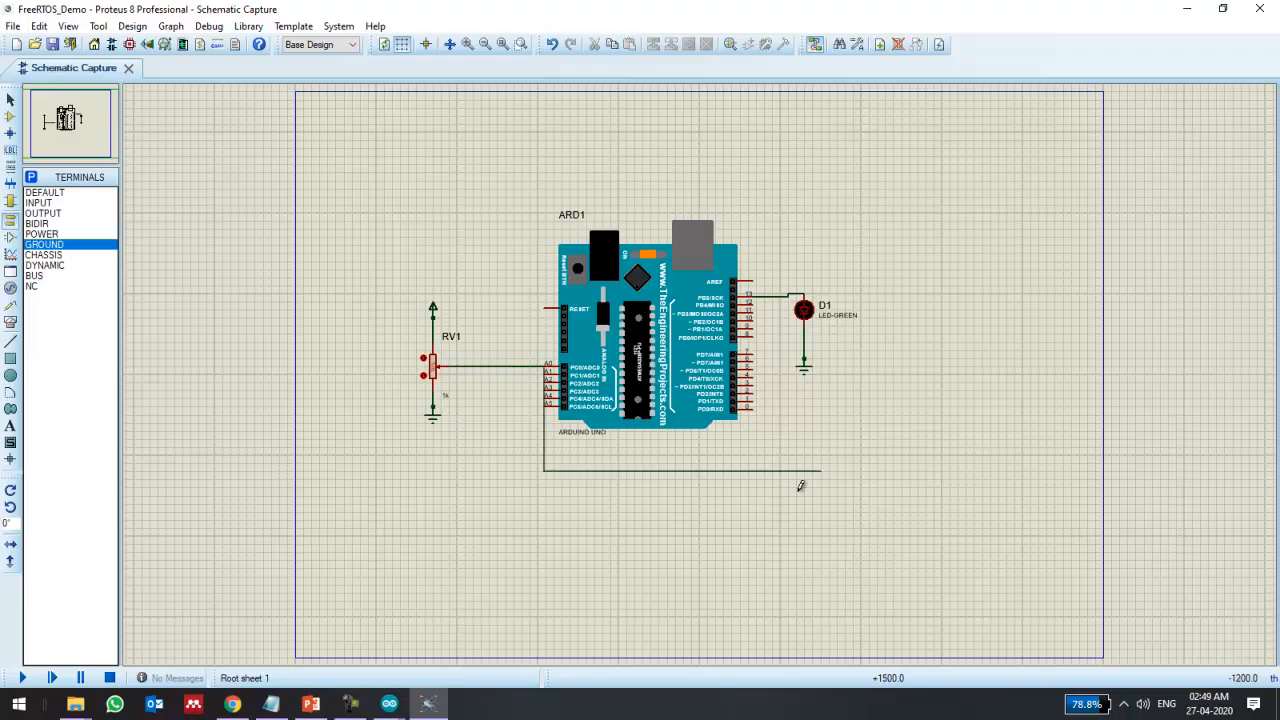
left_click(433, 342)
key("Escape")
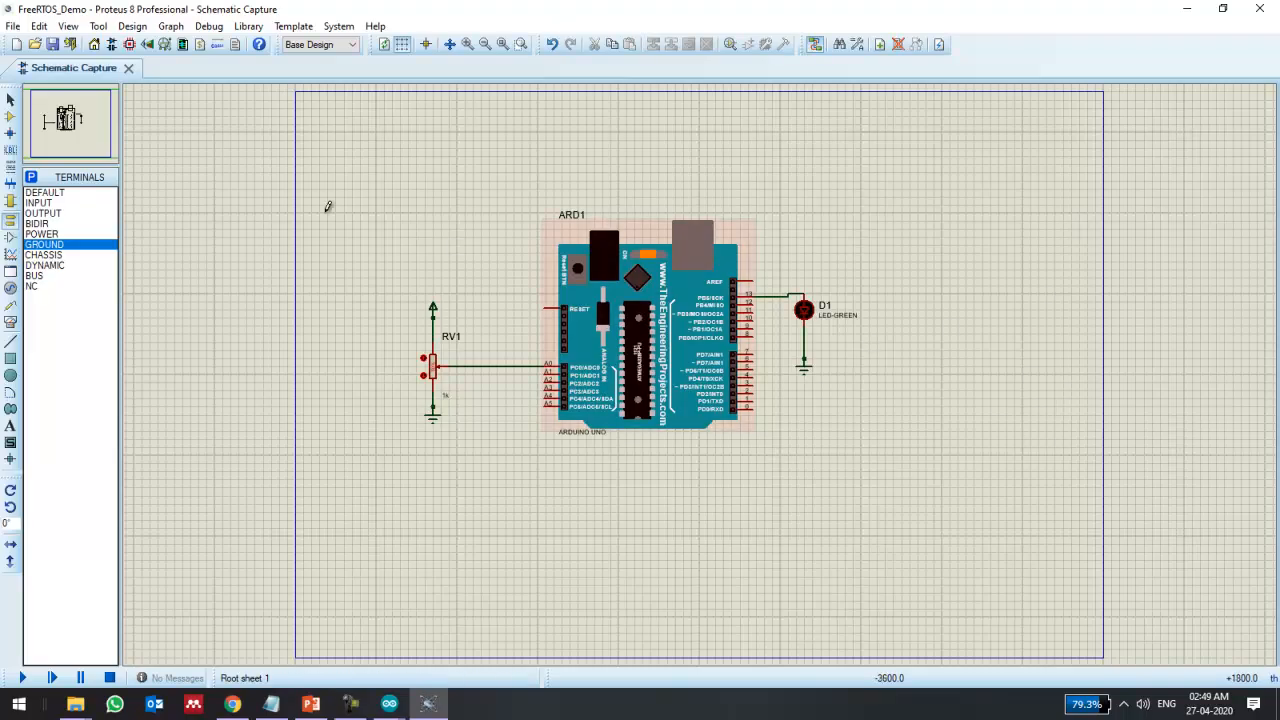
Step: Place a VIRTUAL TERMINAL instrument below the green LED, to the lower right of the Arduino board
left_click(11, 324)
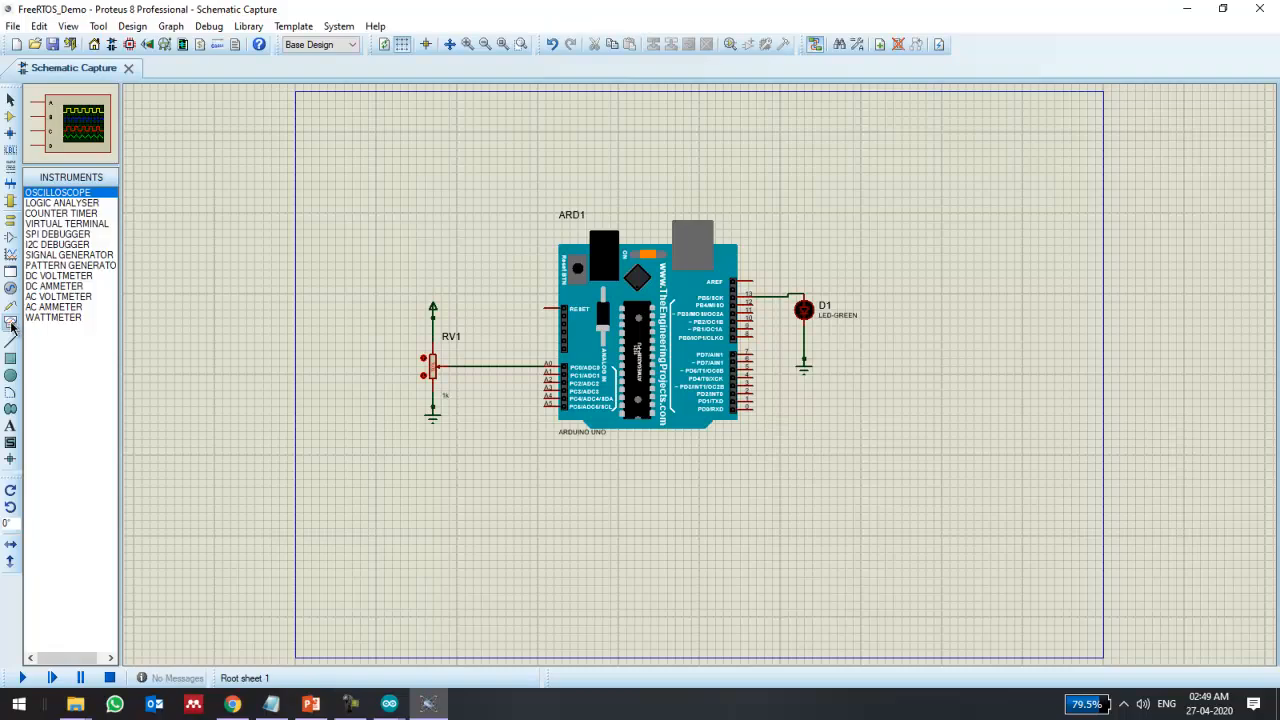
left_click(66, 224)
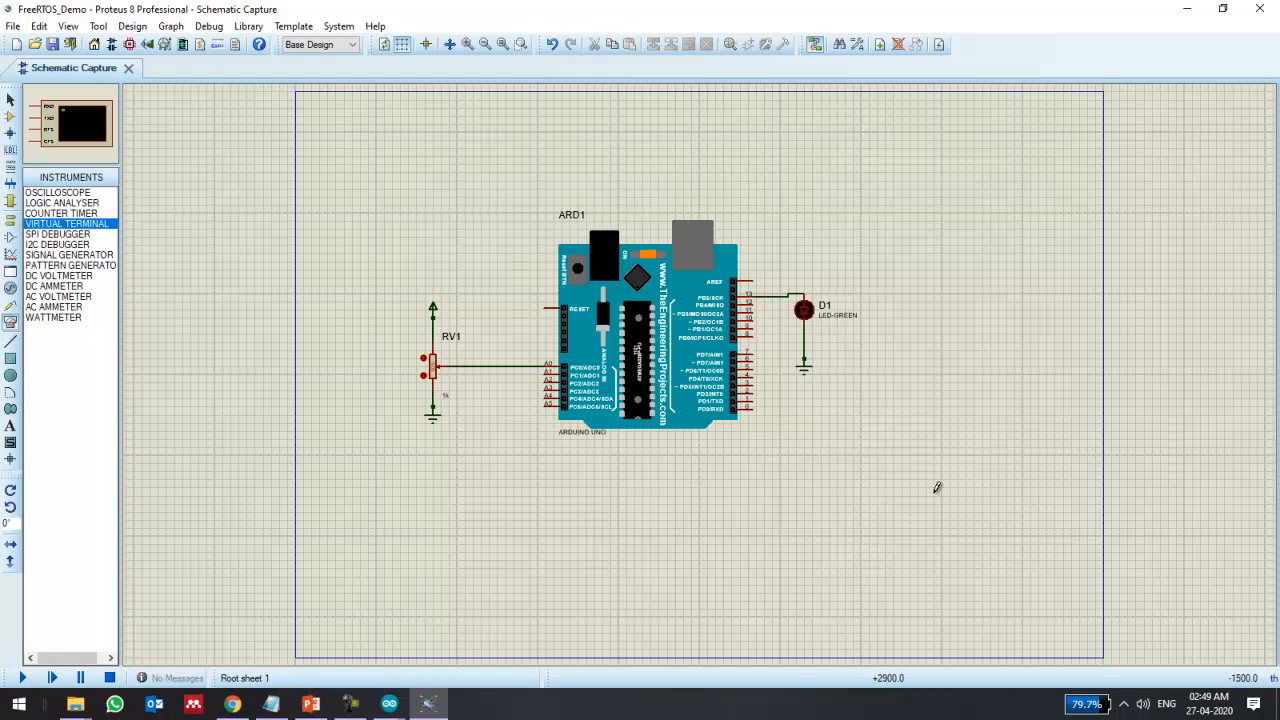
left_click(858, 462)
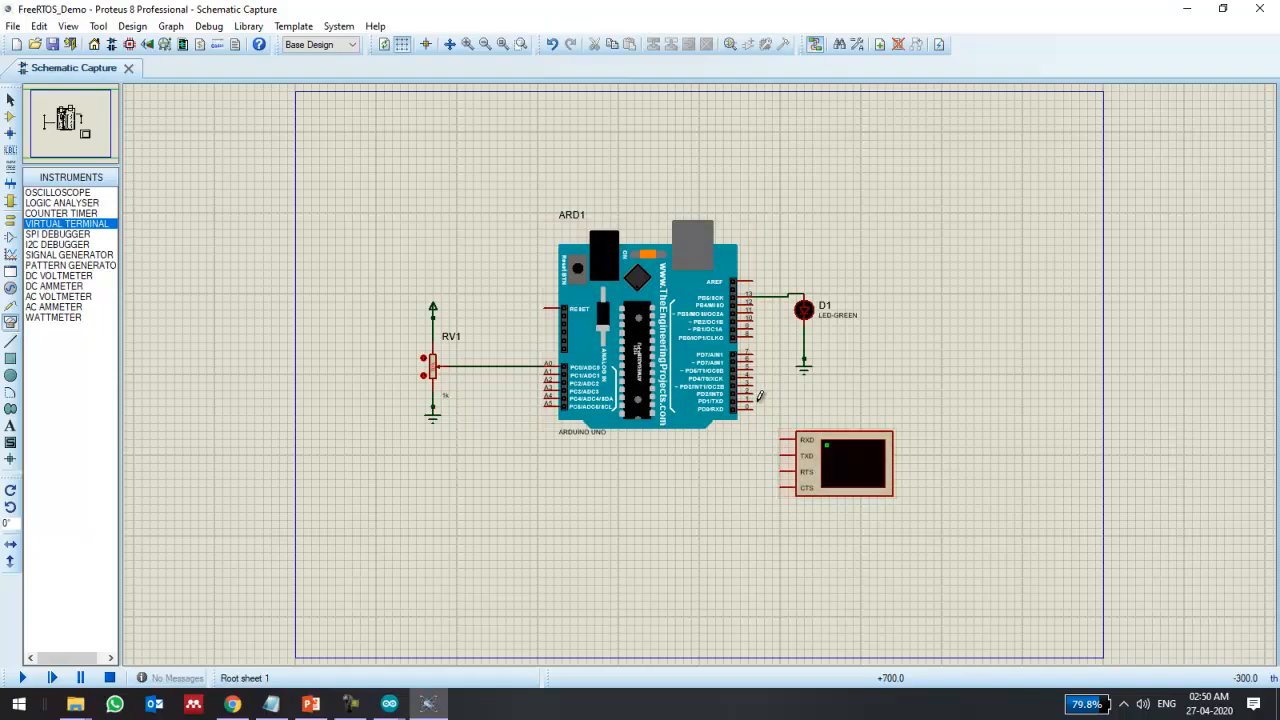
Step: Wire the virtual terminal's RXD pin to Arduino pin 1 (TXD) and its TXD pin to Arduino pin 0 (RXD)
left_click(782, 437)
left_click(755, 400)
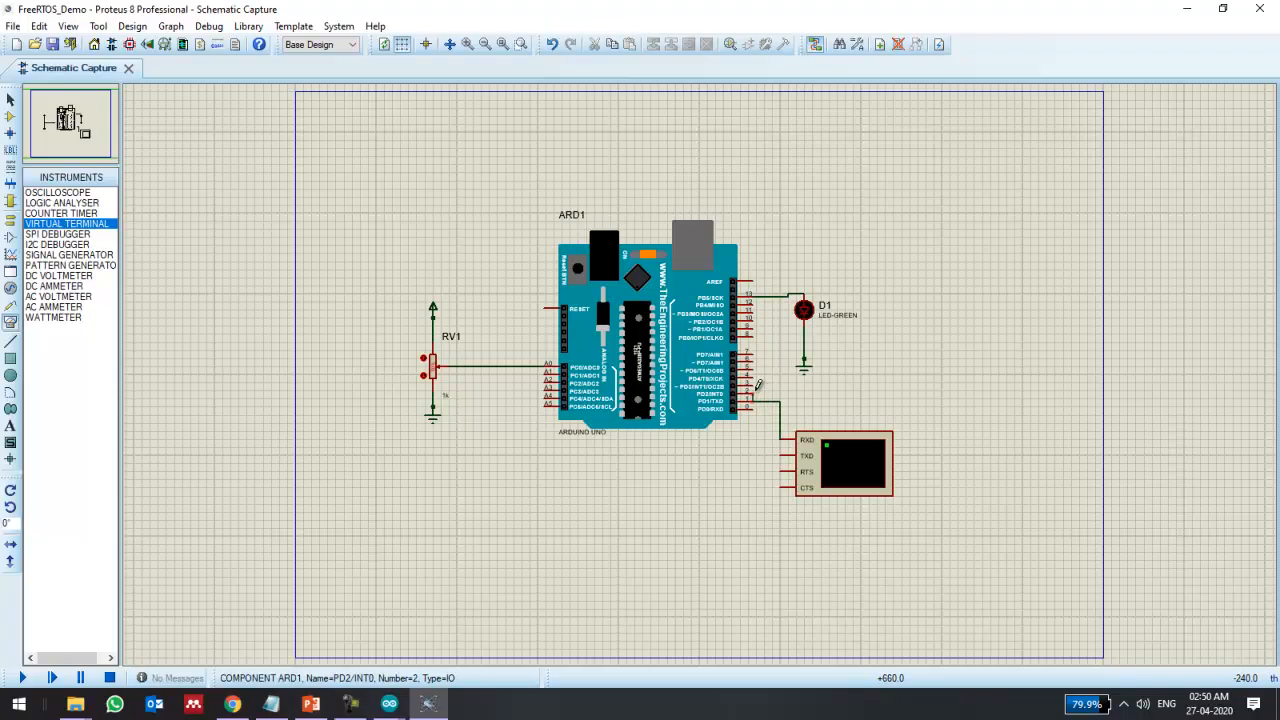
left_click(784, 455)
left_click(757, 404)
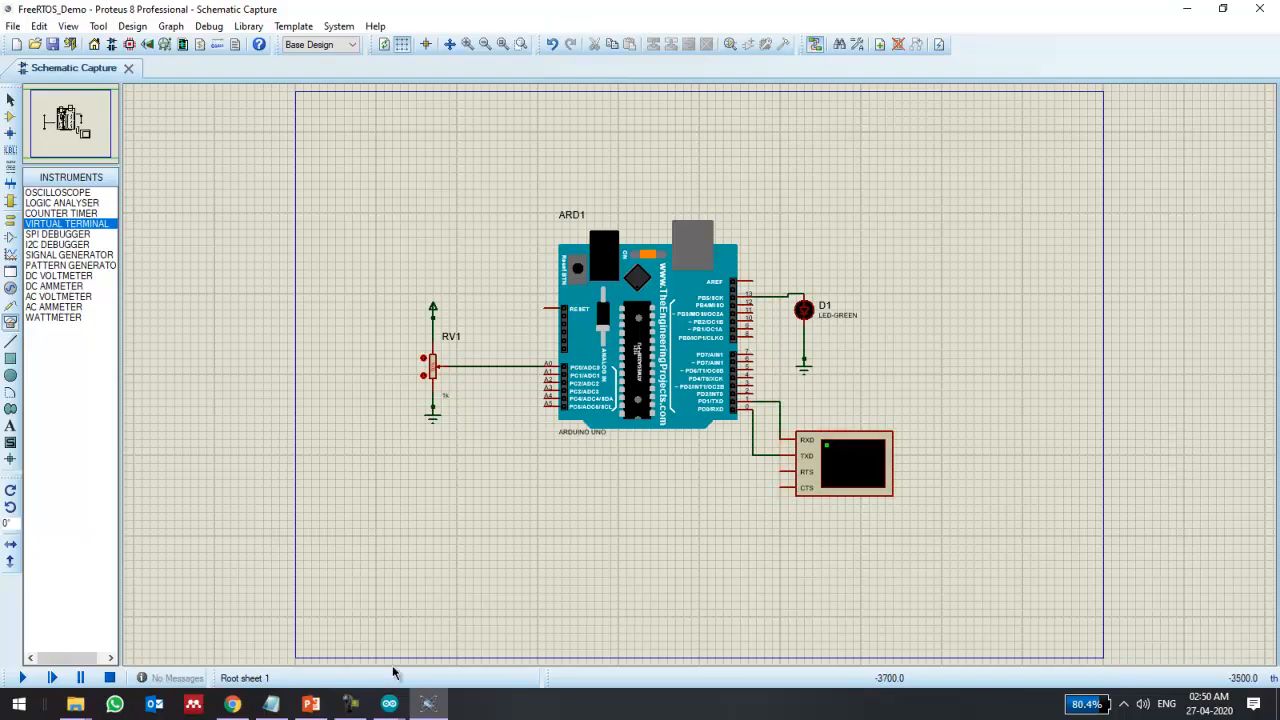
Step: Switch to the FreeRTOS_Arduino sketch in the Arduino IDE, copy the FreeRTOS_Arduino.ino.hex path from the compile output, and return to Proteus
mouse_move(385, 712)
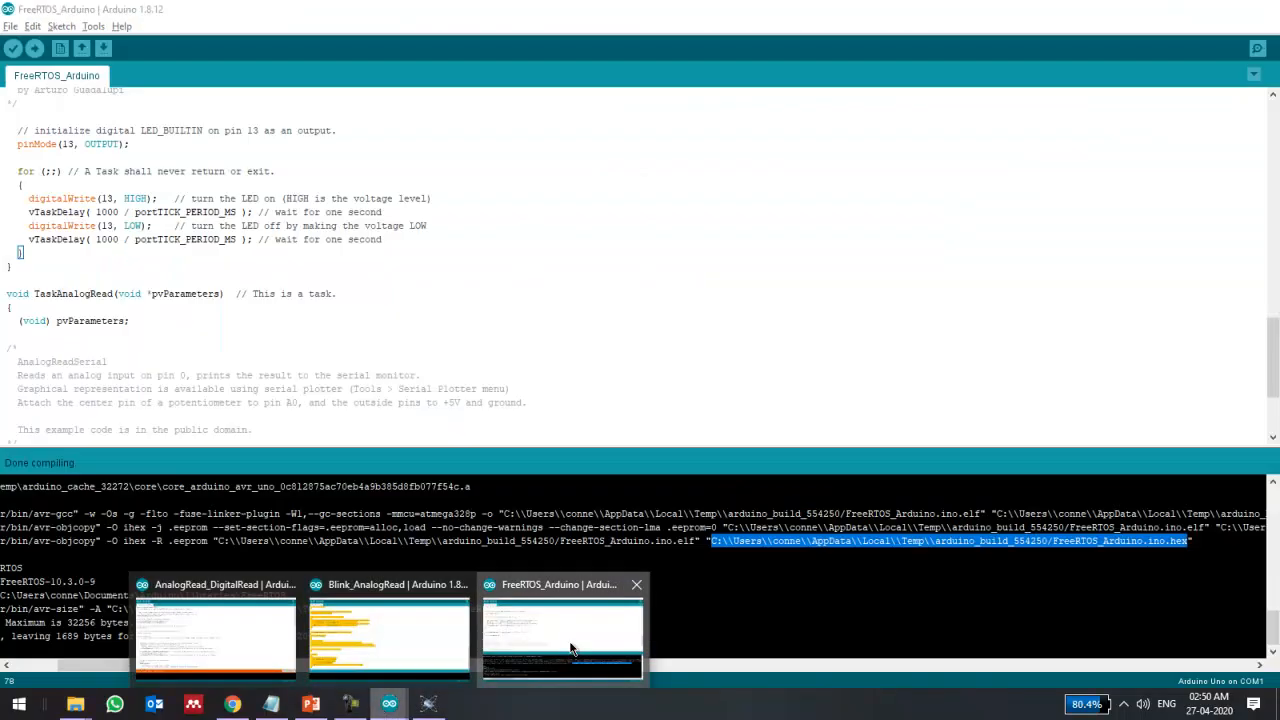
left_click(574, 650)
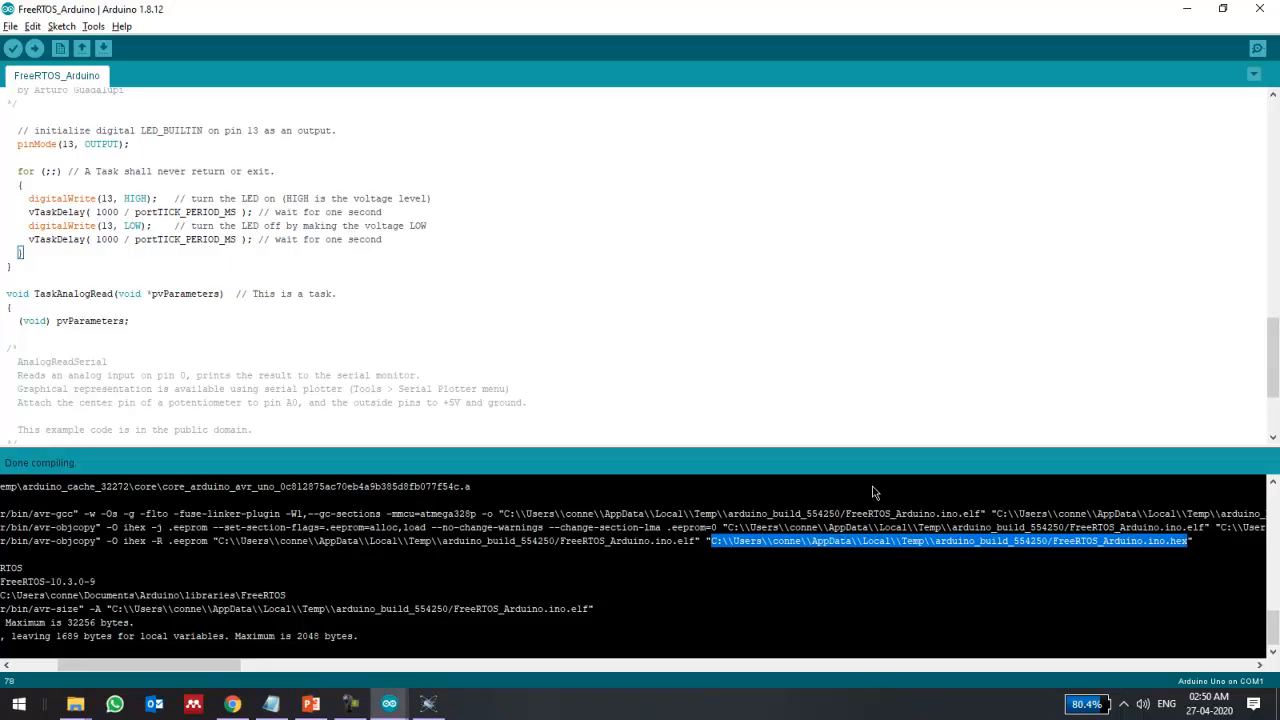
key("alt+Tab")
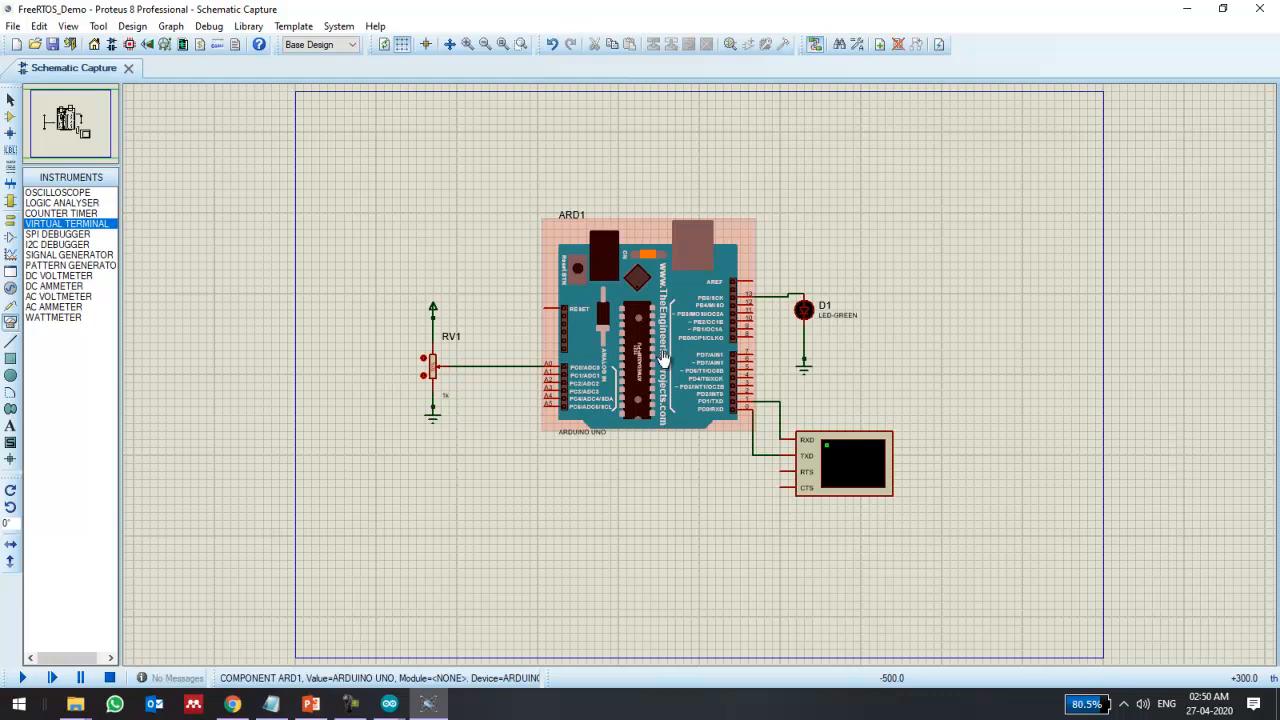
Step: Set the Arduino UNO's program file to the copied FreeRTOS_Arduino.ino.hex path and run the simulation
left_click(663, 358)
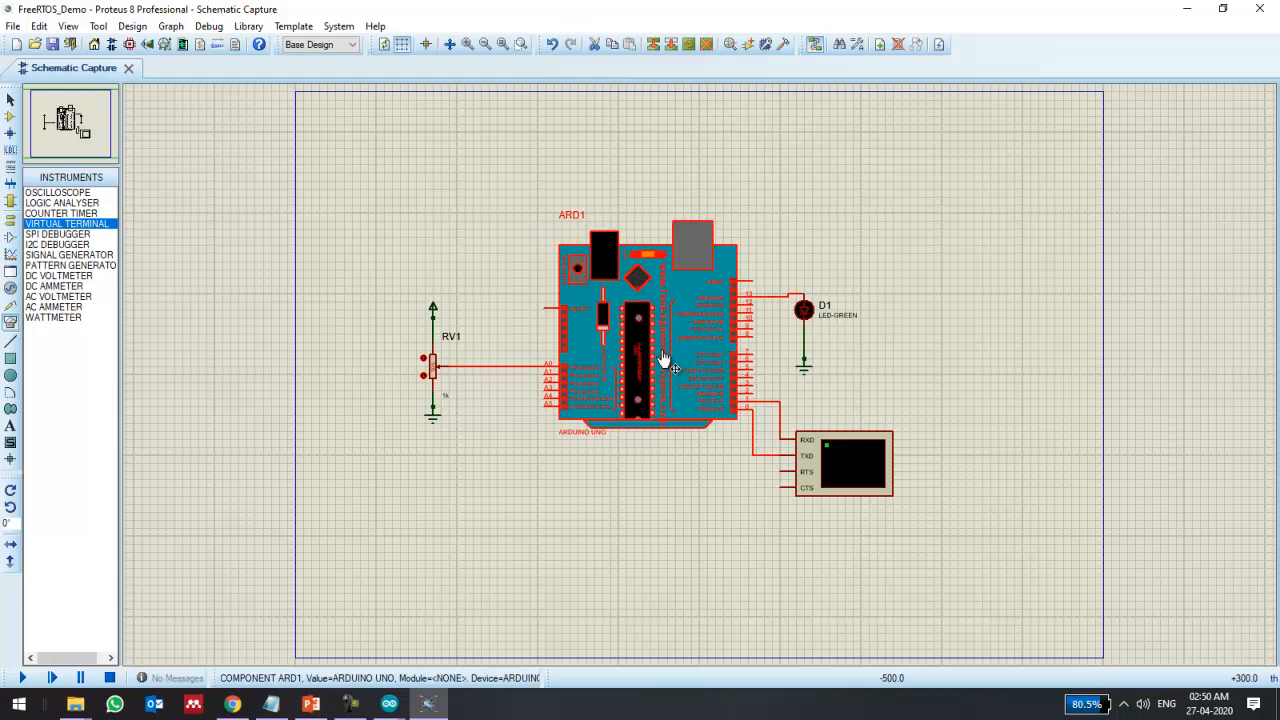
double_click(663, 358)
left_click(636, 286)
key("ctrl+v")
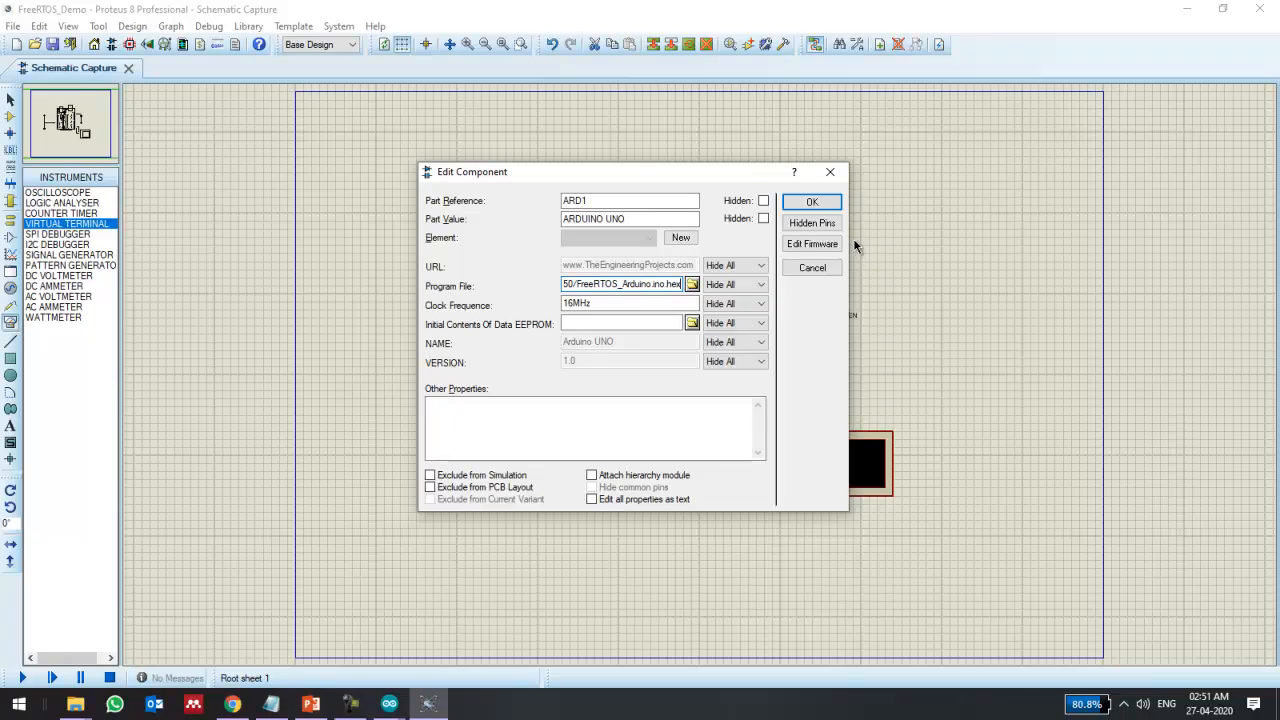
left_click(810, 203)
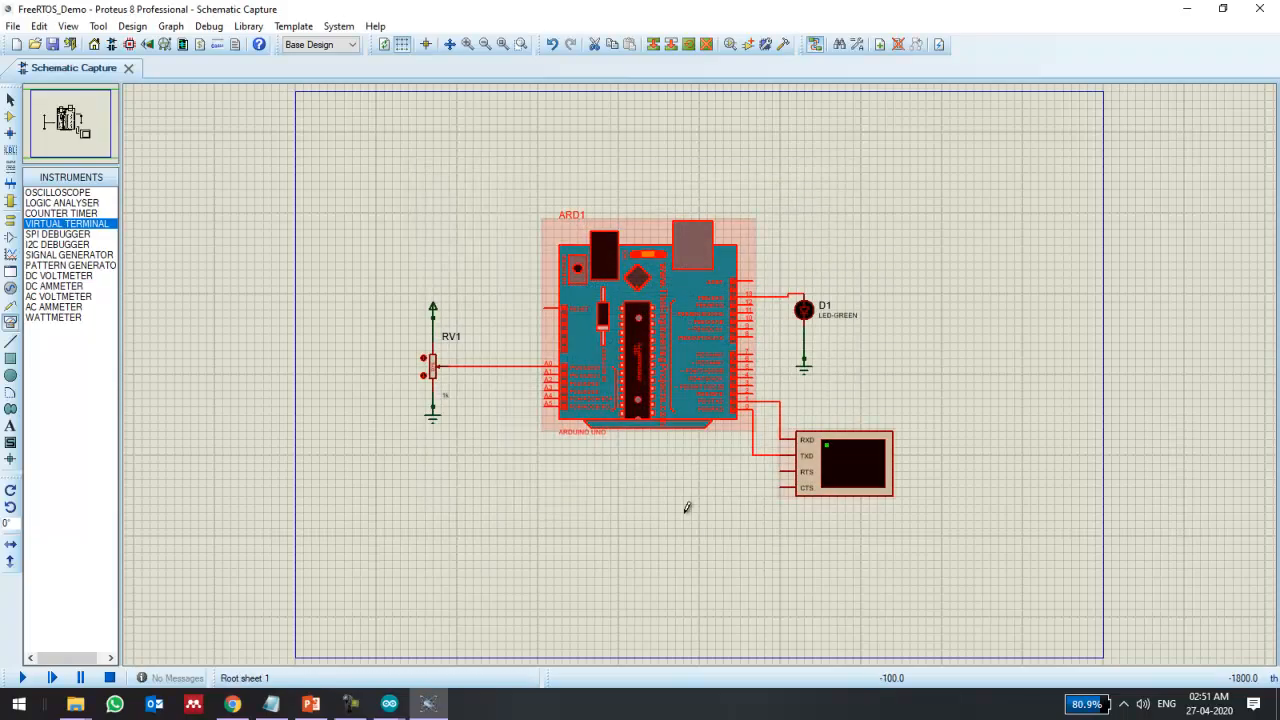
left_click(23, 679)
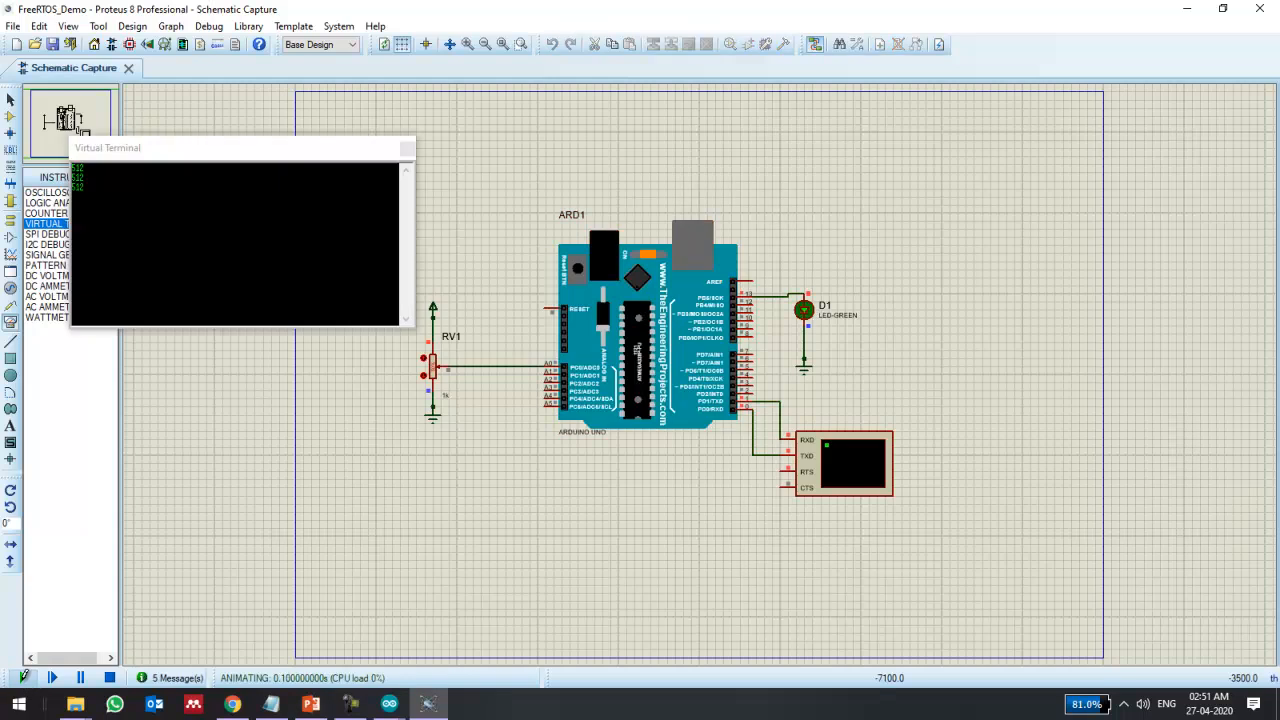